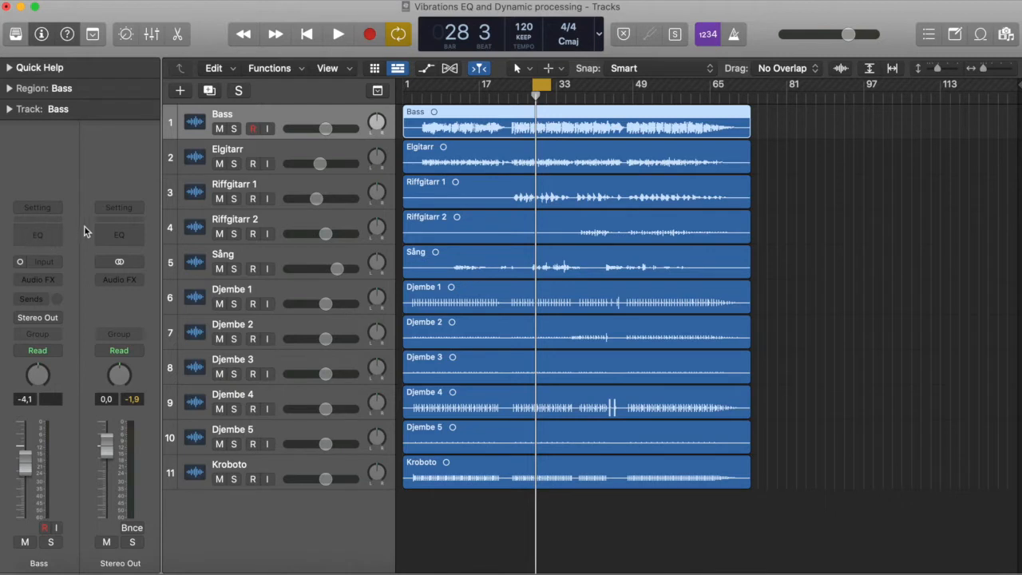
Step: Insert a mono Channel EQ on the Bass track and move its window to fit fully on screen
click(54, 281)
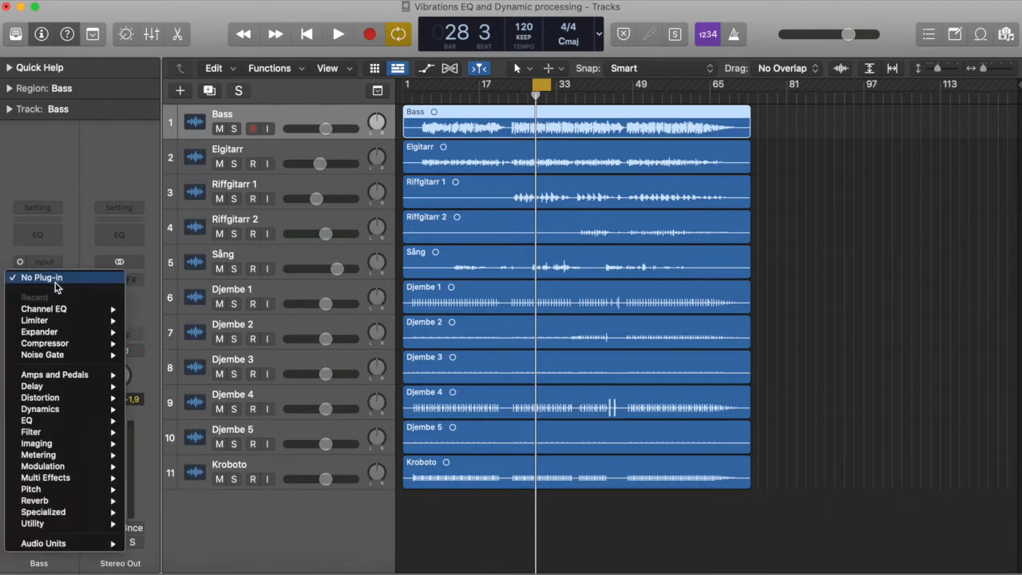
mouse_move(69, 314)
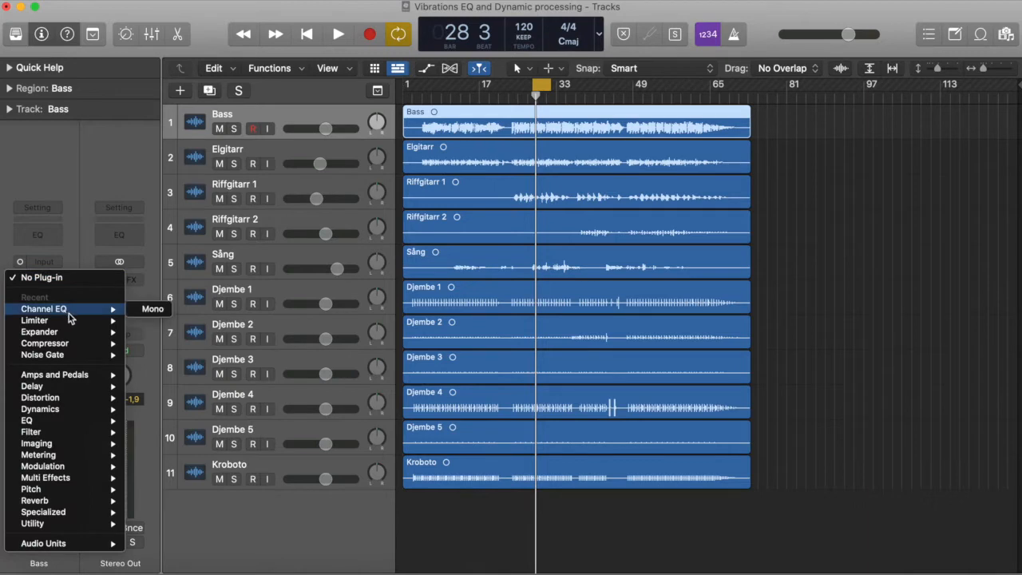
click(148, 310)
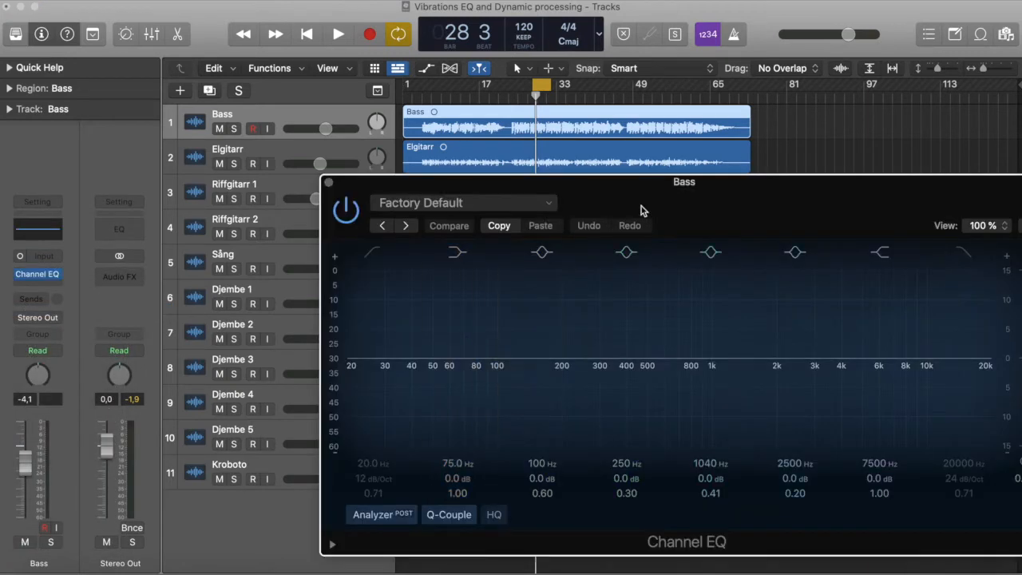
drag(641, 206, 453, 130)
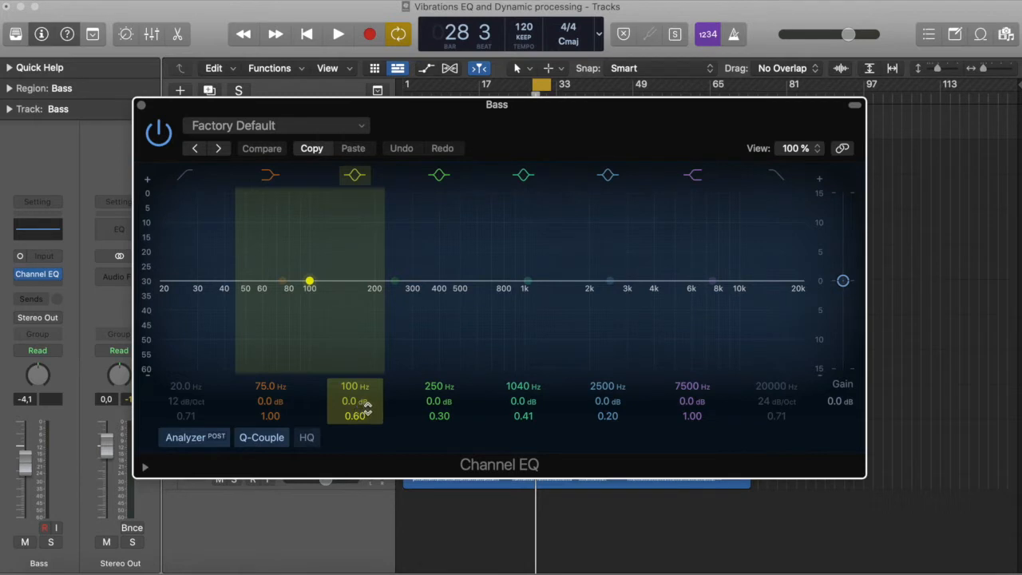
Step: Shape the 100 Hz bell band into a +12.0 dB boost at 153 Hz with a Q of 0.75, and switch the band off
drag(310, 282, 350, 262)
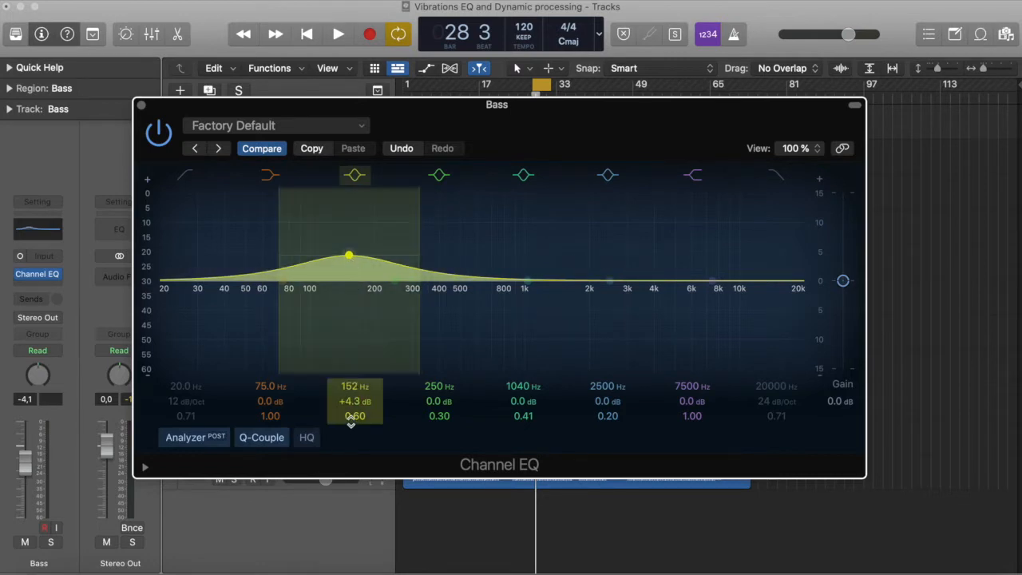
mouse_move(354, 415)
mouse_down()
mouse_move(354, 387)
mouse_move(354, 435)
mouse_move(355, 403)
mouse_up()
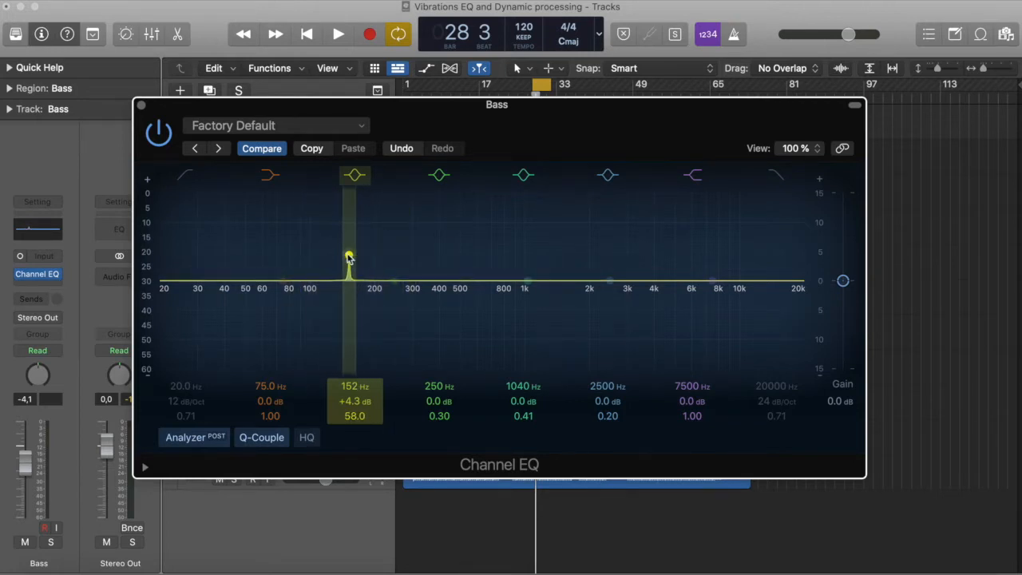
drag(349, 258, 350, 200)
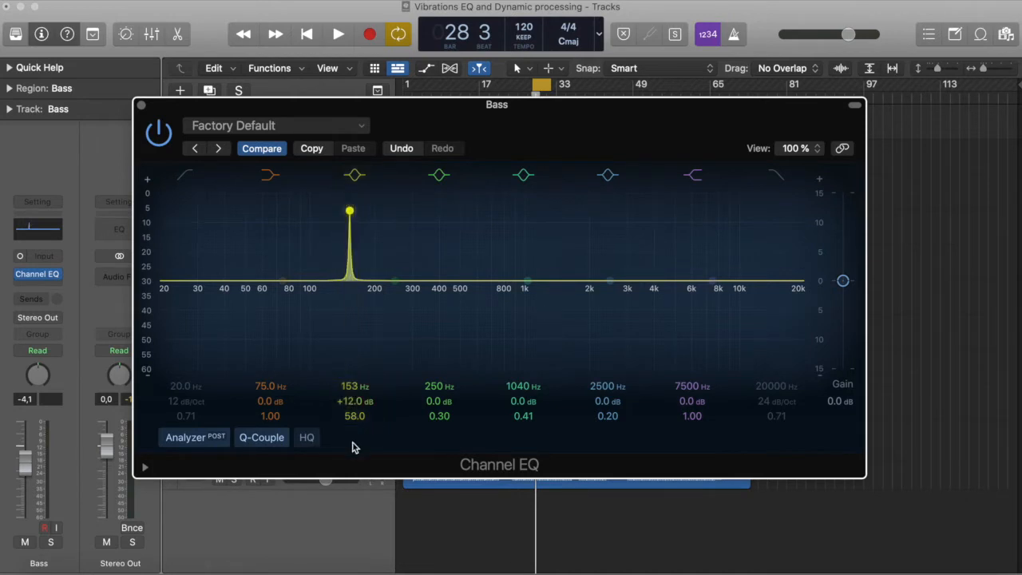
mouse_move(354, 415)
mouse_down()
mouse_move(355, 429)
mouse_move(356, 419)
mouse_up()
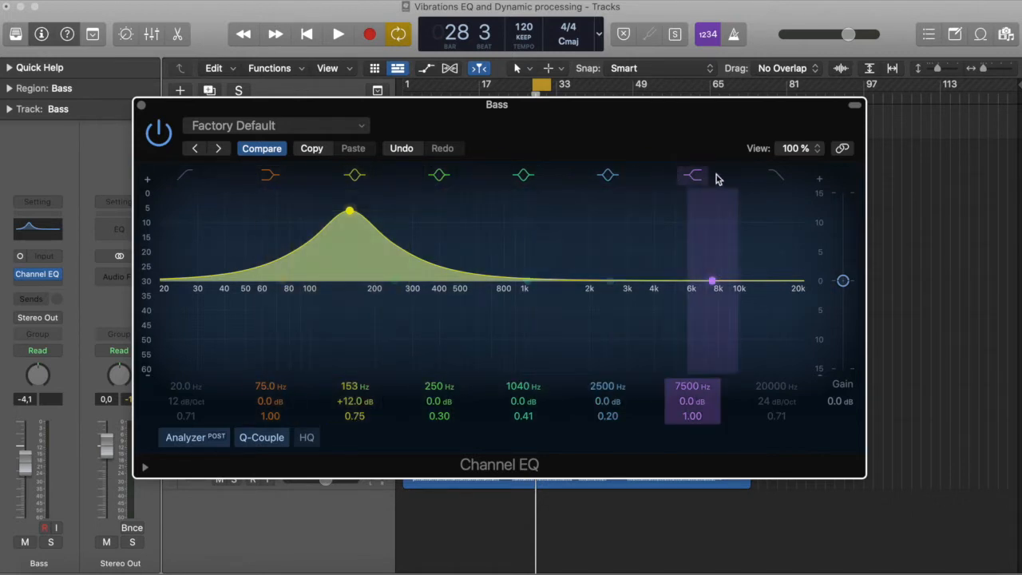
click(357, 177)
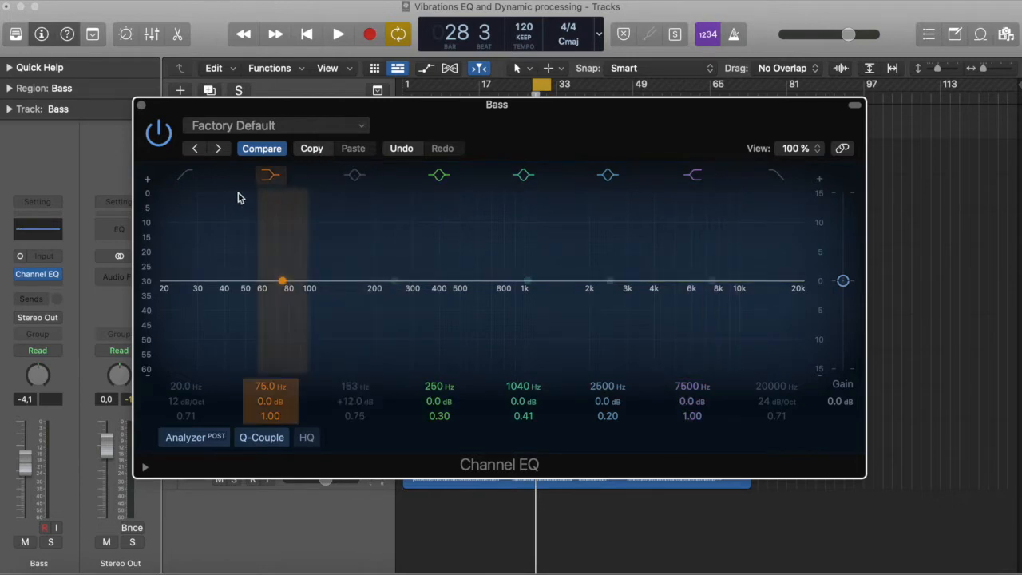
Step: Try a +5.9 dB low-shelf boost at 76.5 Hz and a +5.3 dB high-shelf boost at 6700 Hz, leaving both bands off
click(270, 179)
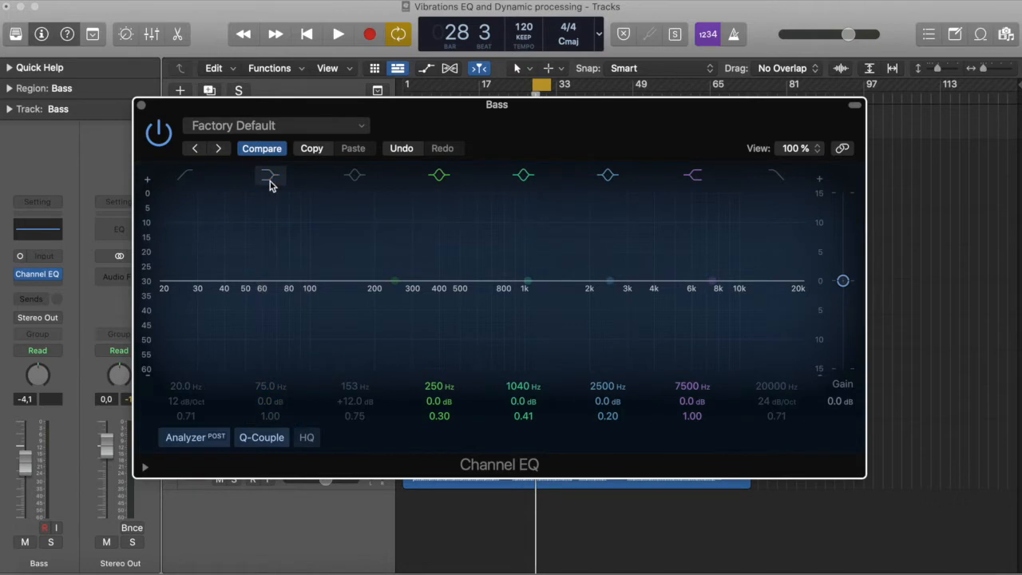
click(270, 178)
drag(285, 284, 288, 241)
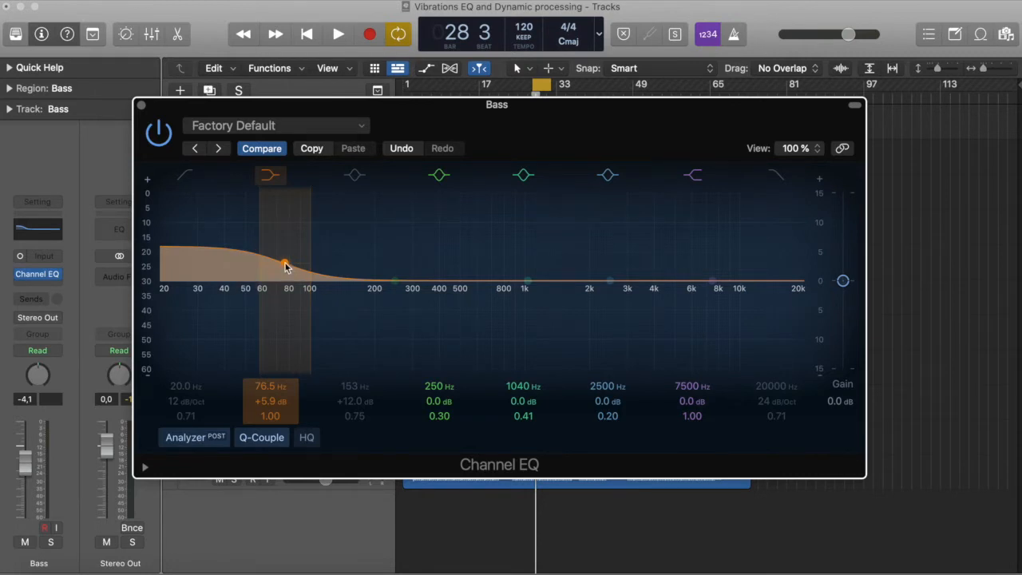
click(275, 174)
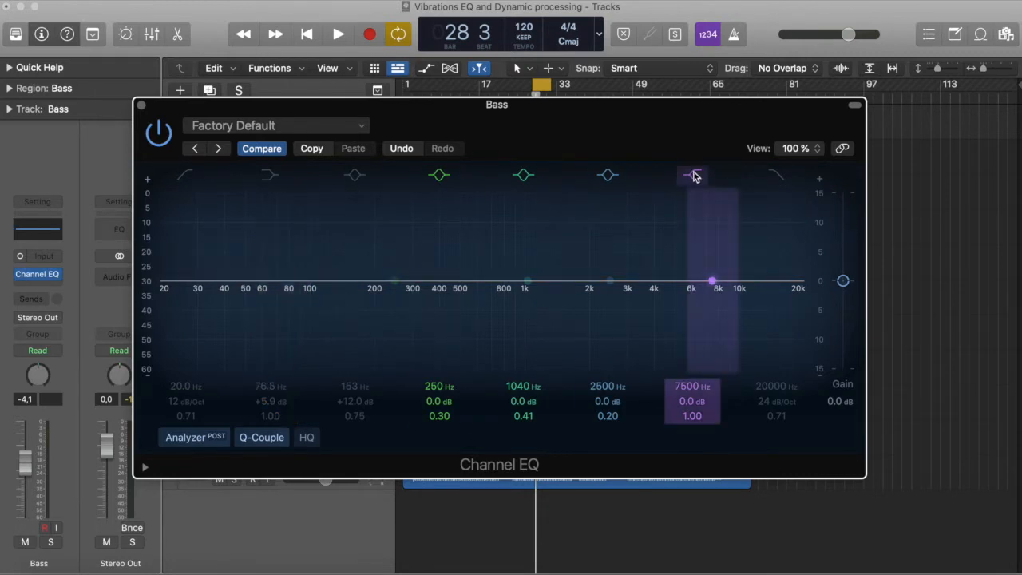
drag(711, 281, 703, 247)
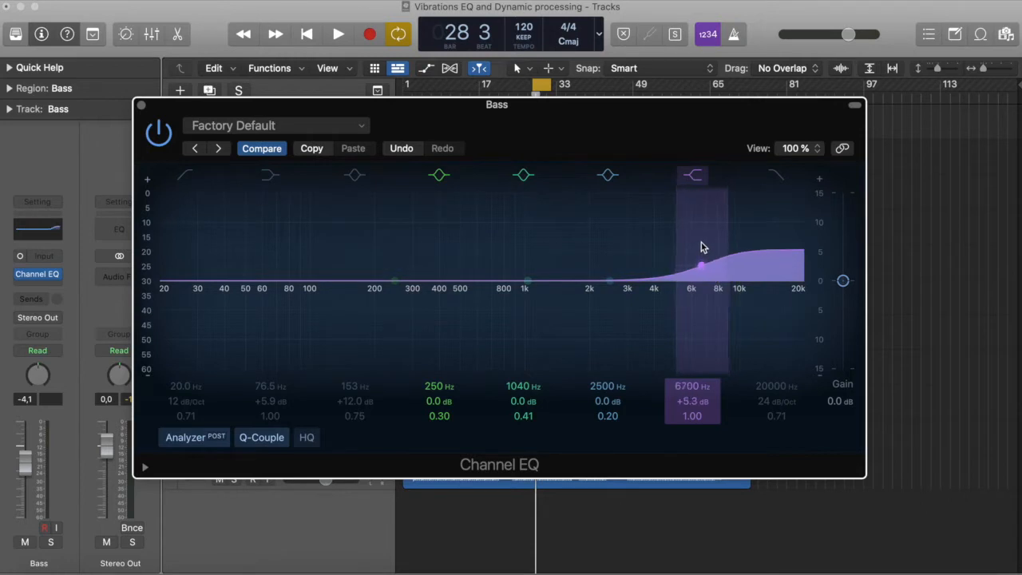
click(696, 176)
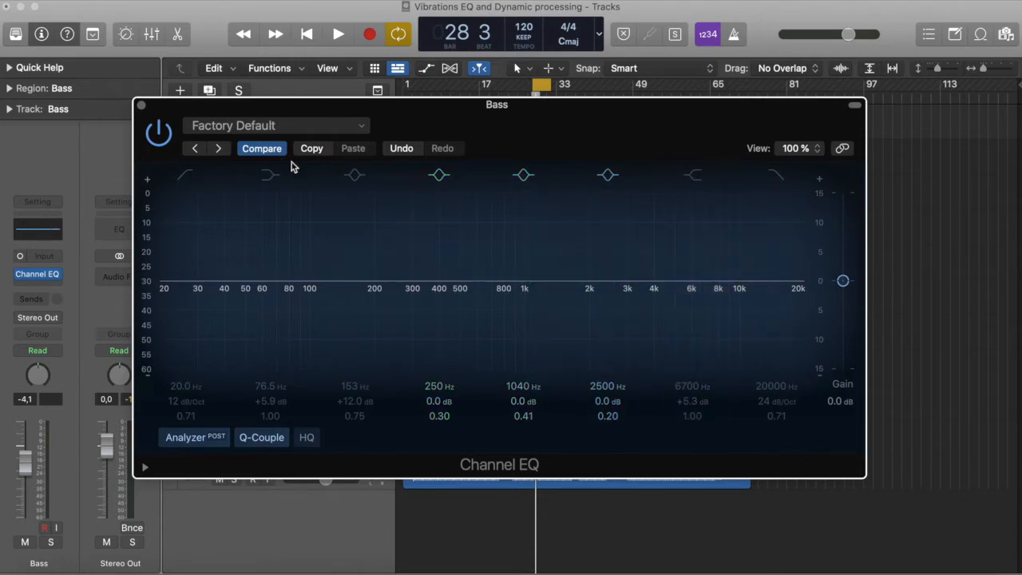
Step: Re-enable the 153 Hz bell band, move it to 178 Hz at +10.9 dB, and switch it off again
click(354, 176)
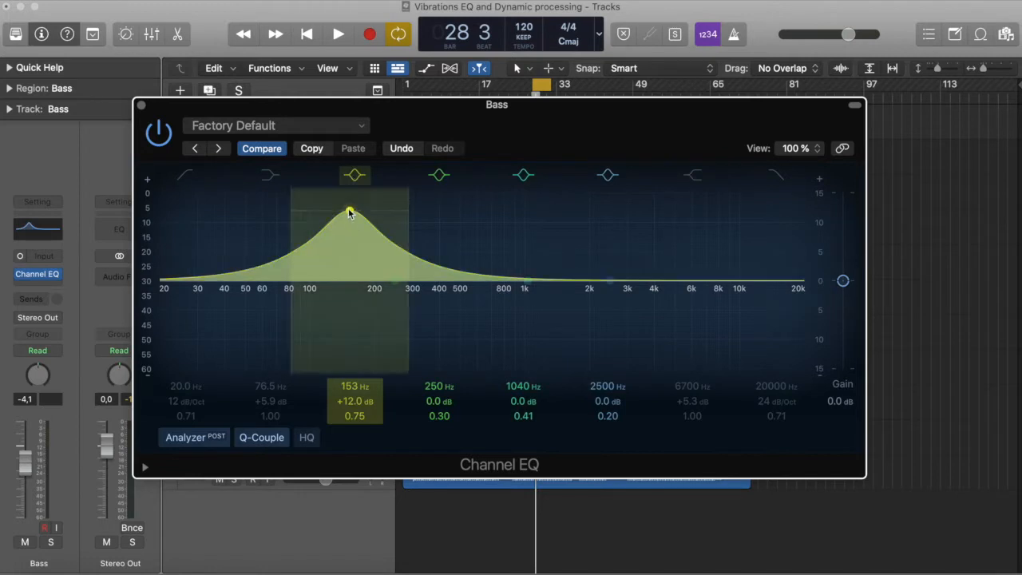
mouse_move(350, 212)
mouse_down()
mouse_move(394, 212)
mouse_move(368, 210)
mouse_move(354, 251)
mouse_move(355, 345)
mouse_move(363, 220)
mouse_up()
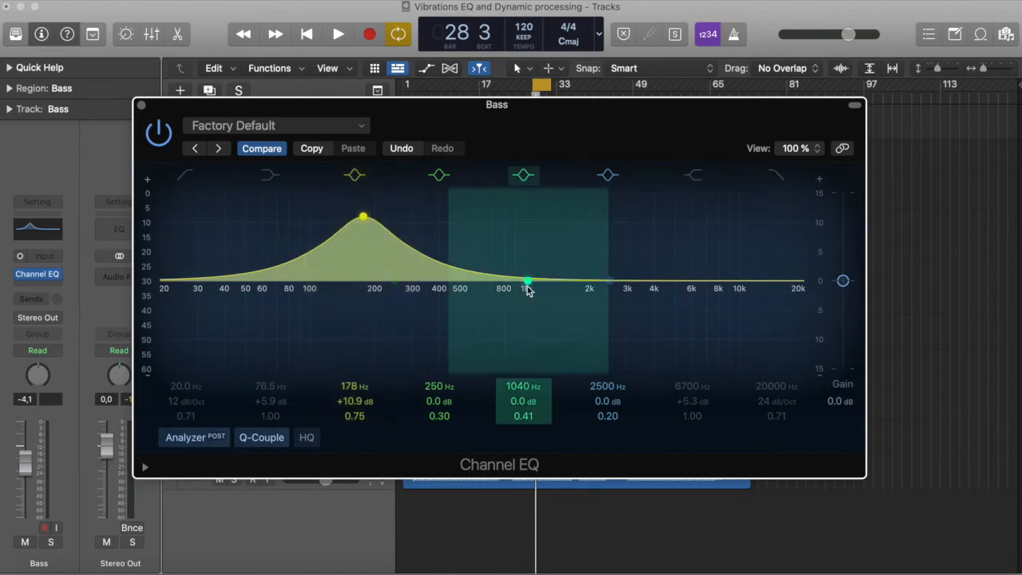
click(355, 174)
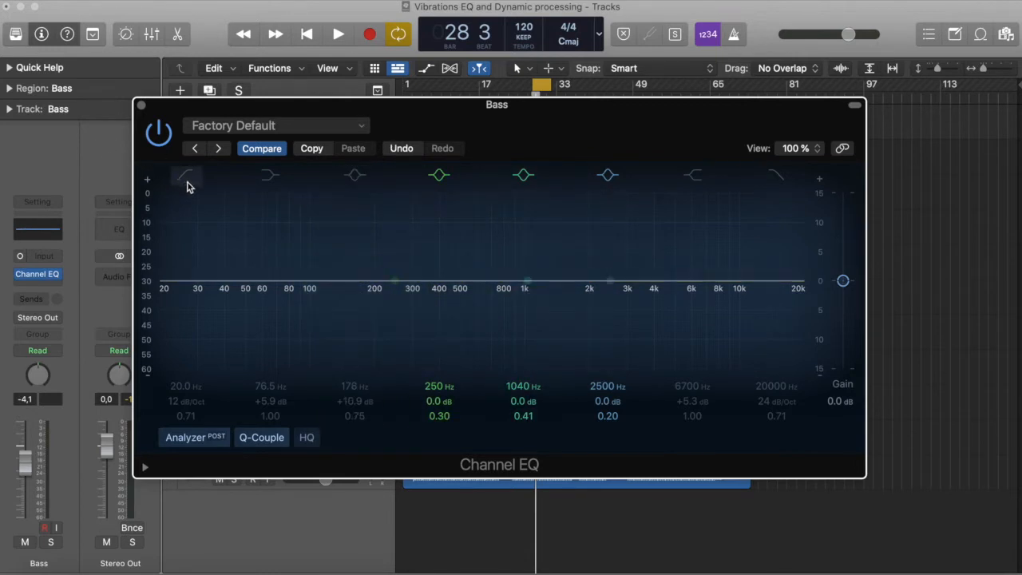
Step: Enable the low-cut filter at 110 Hz with Q 0.67 and the high-cut filter at 5550 Hz with Q 0.48
click(187, 179)
drag(159, 301, 293, 314)
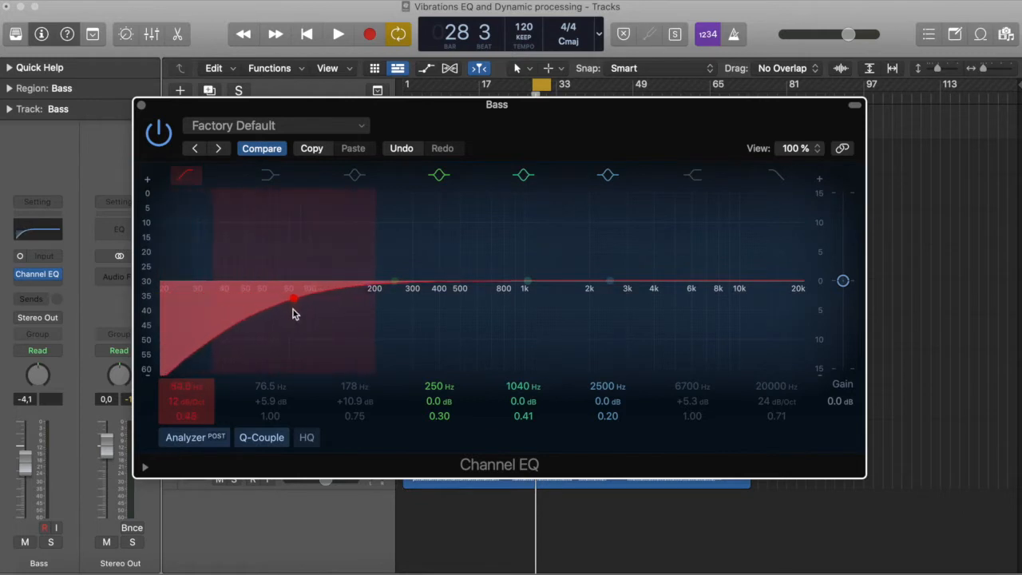
click(781, 177)
drag(802, 301, 684, 299)
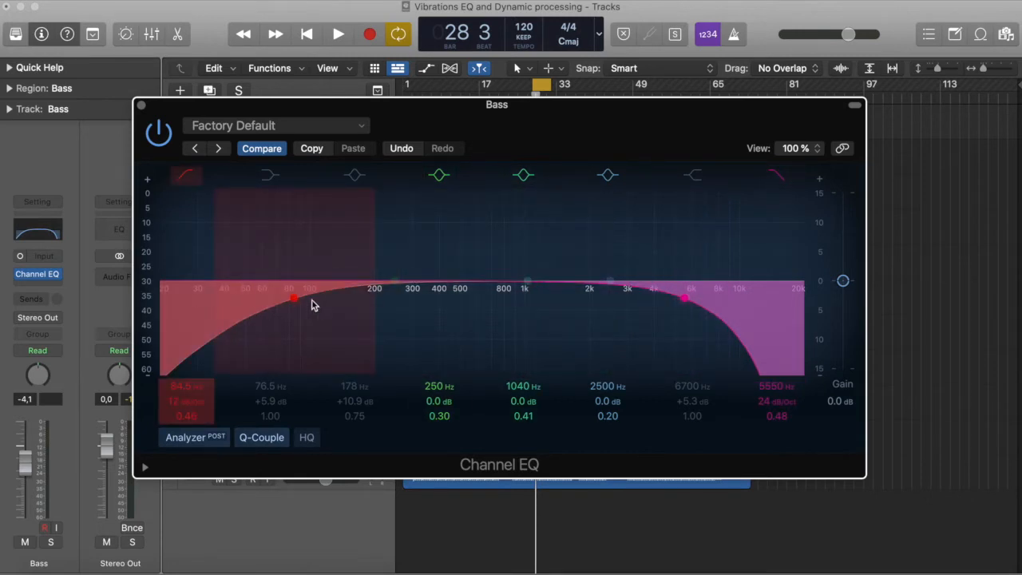
mouse_move(291, 300)
mouse_down()
mouse_move(392, 296)
mouse_move(260, 292)
mouse_move(319, 299)
mouse_up()
Step: Move the 2500 Hz bell to 1510 Hz at -0.5 dB, and shift the high cut to 6350 Hz with that filter switched off
drag(610, 281, 564, 285)
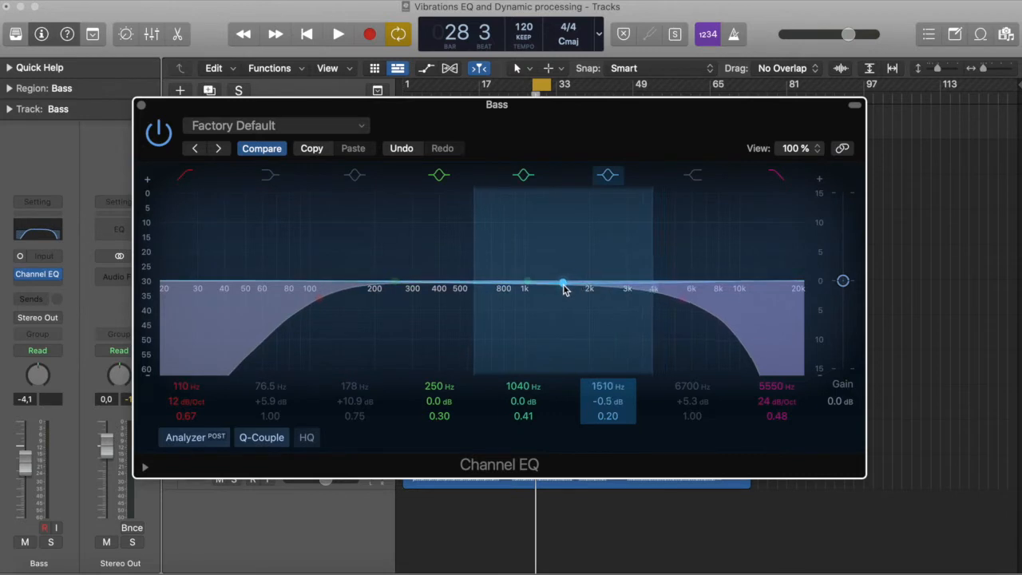
mouse_move(683, 302)
mouse_down()
mouse_move(564, 285)
mouse_move(707, 294)
mouse_move(596, 301)
mouse_move(697, 303)
mouse_up()
Step: Lower the low cut to 53 Hz, trying a 48 dB/Oct slope before setting 6 dB/Oct and a Q of 0.51
drag(316, 300, 251, 299)
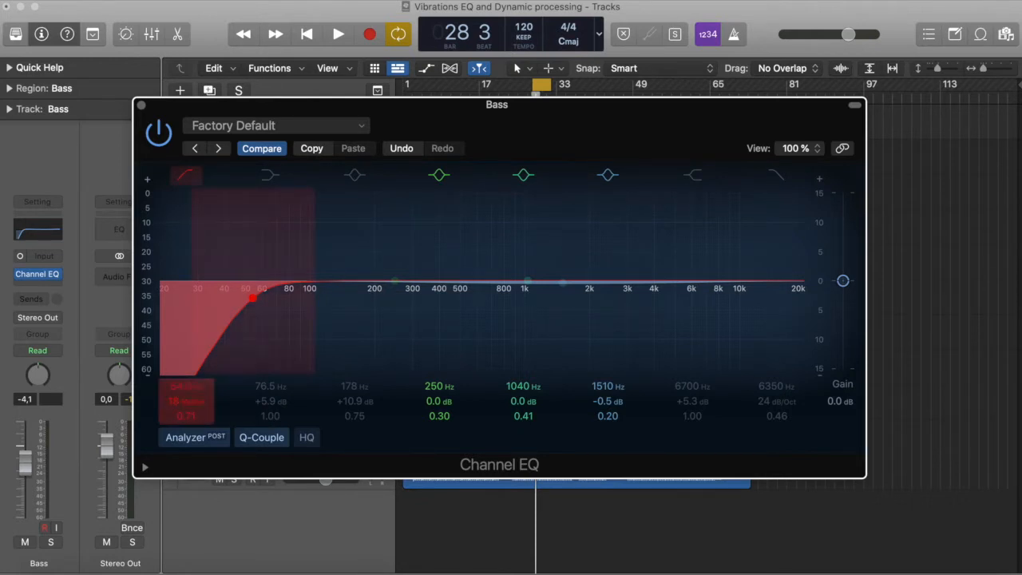
drag(181, 401, 181, 385)
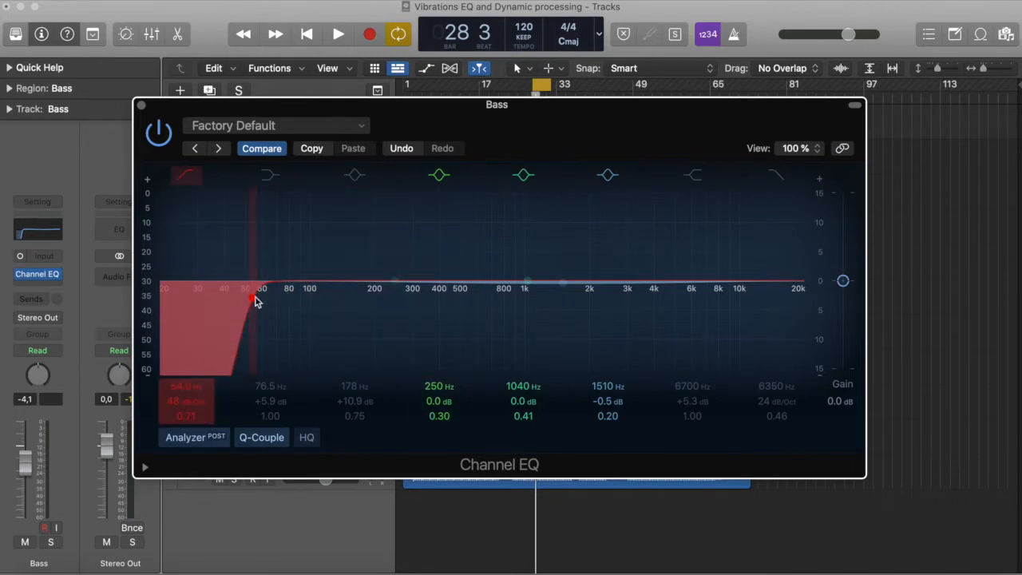
drag(181, 401, 181, 424)
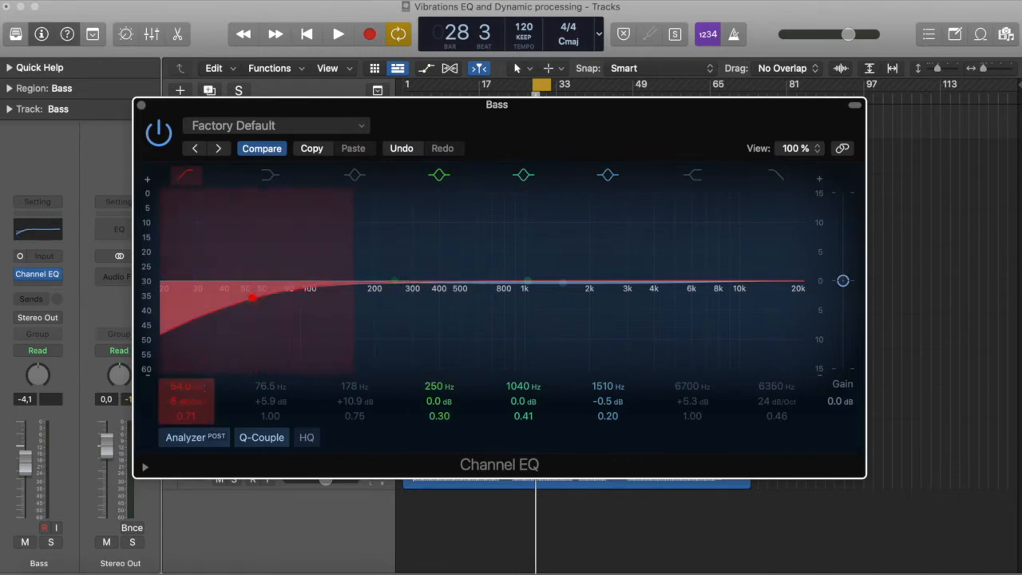
mouse_move(256, 297)
mouse_down()
mouse_move(233, 301)
mouse_move(269, 301)
mouse_move(247, 306)
mouse_move(266, 313)
mouse_up()
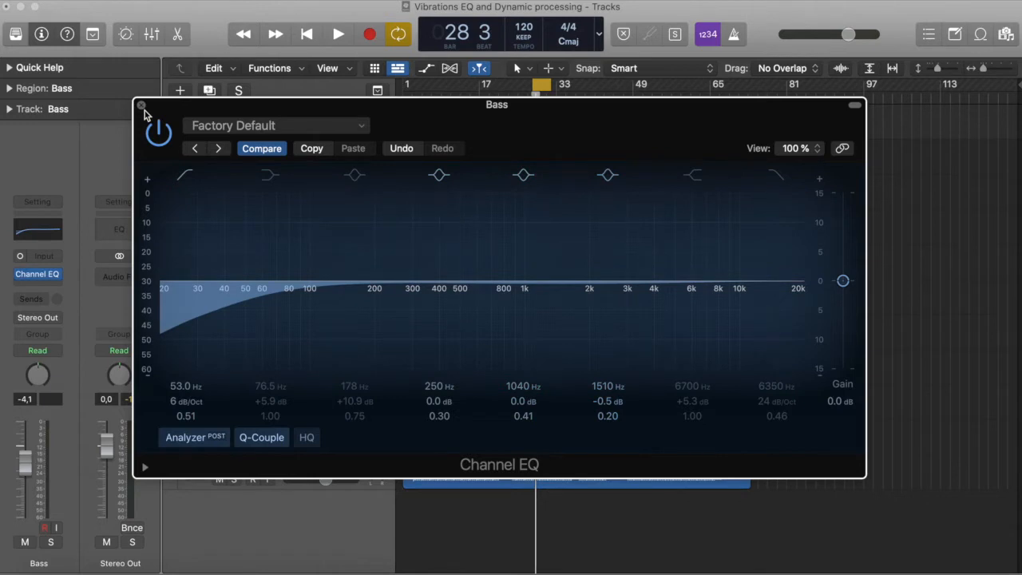
Step: Solo the Bass track and place the Channel EQ window just below that track
drag(152, 105, 255, 199)
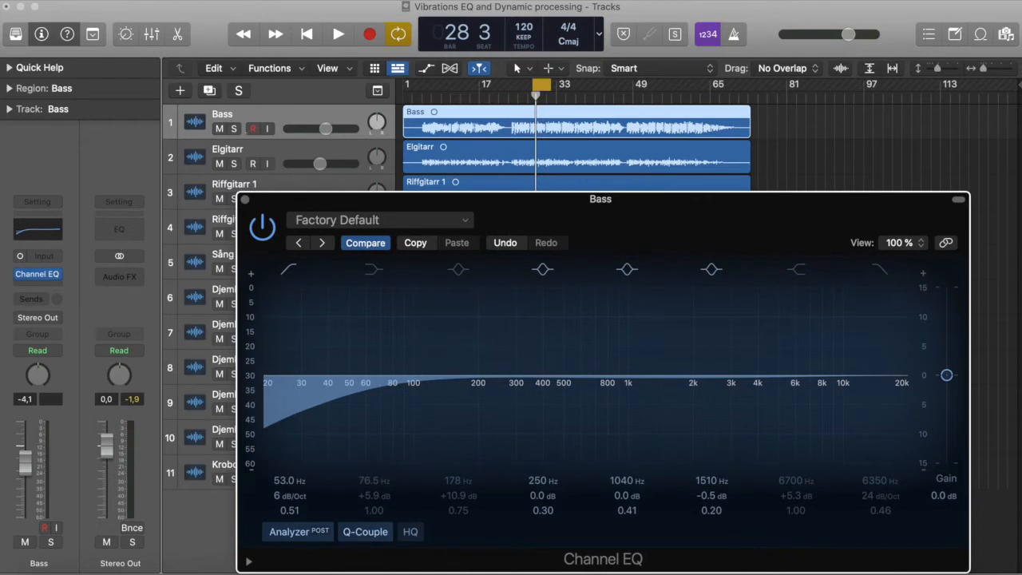
click(233, 129)
drag(528, 222, 459, 176)
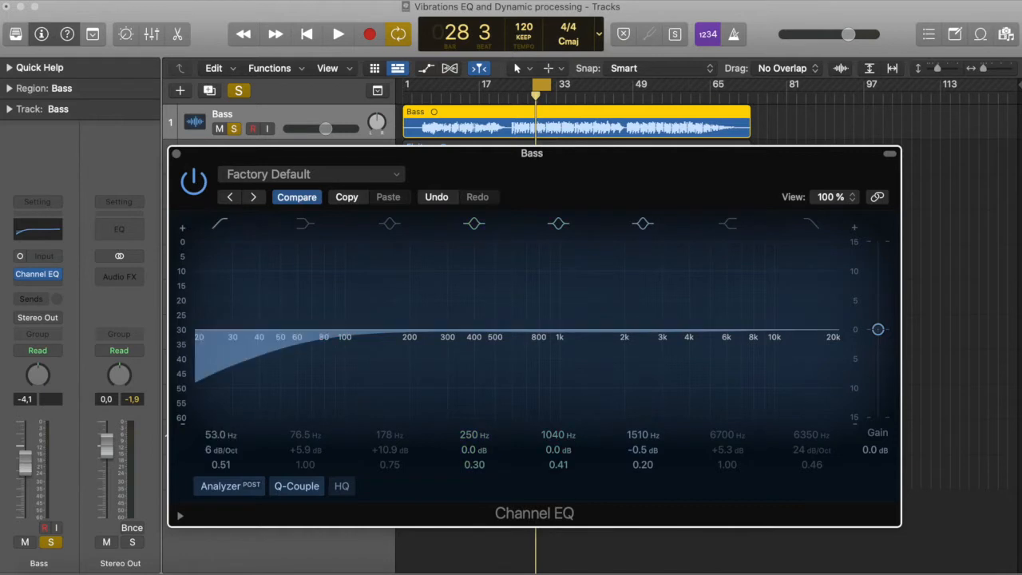
Step: Bypass the Channel EQ, listen briefly to the soloed bass, and re-enable the EQ
click(194, 182)
key(space)
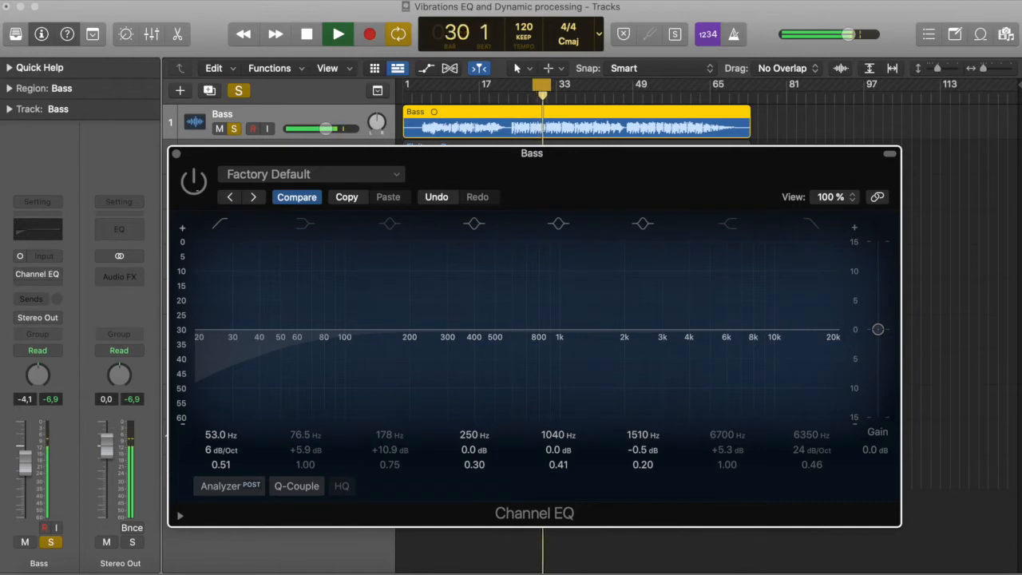
key(space)
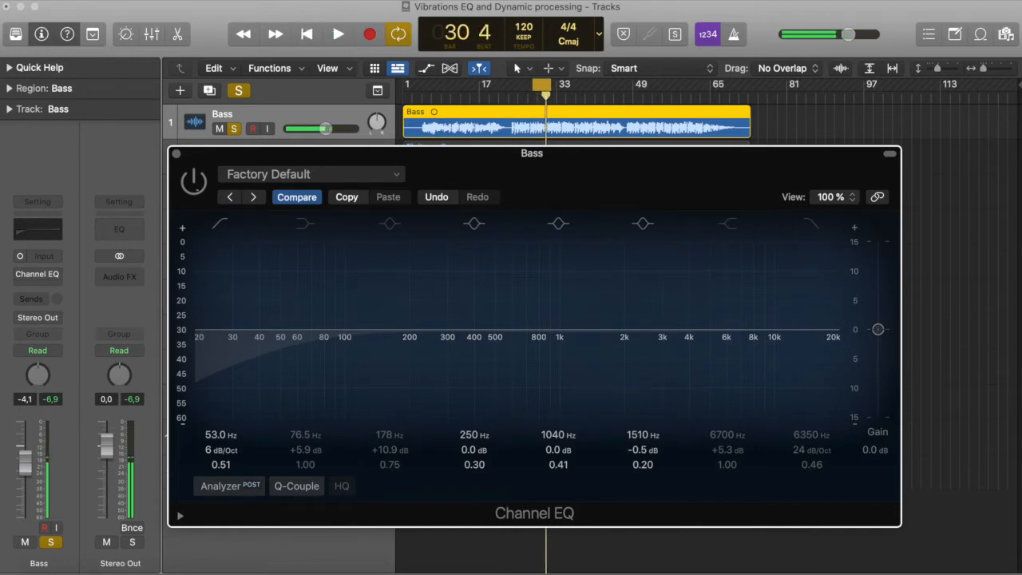
click(196, 188)
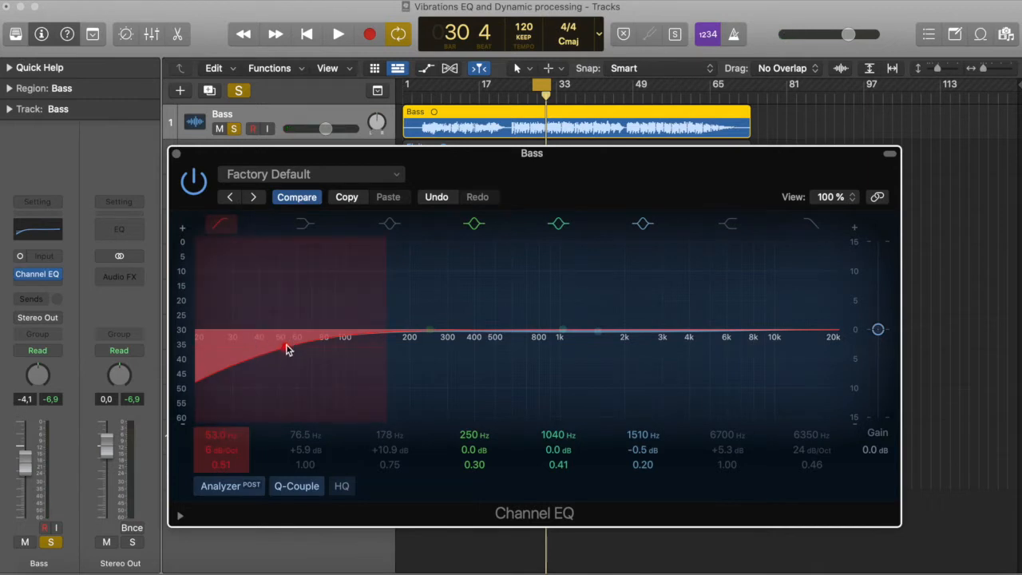
Step: Tune the low-cut filter during playback to 38.6 Hz with an 18 dB/Oct slope and a Q of 0.60
drag(286, 347, 298, 353)
key(space)
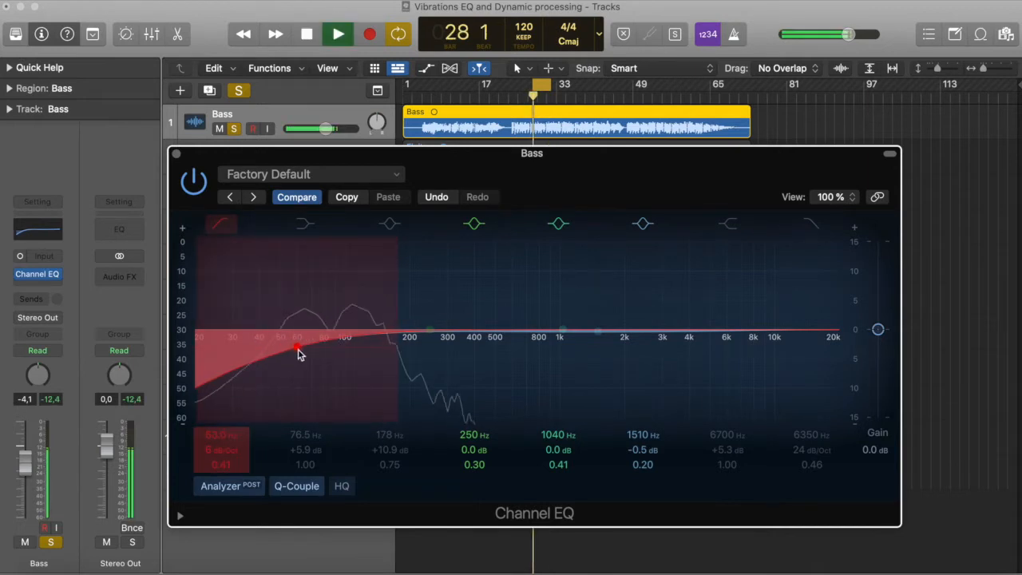
drag(299, 354, 323, 347)
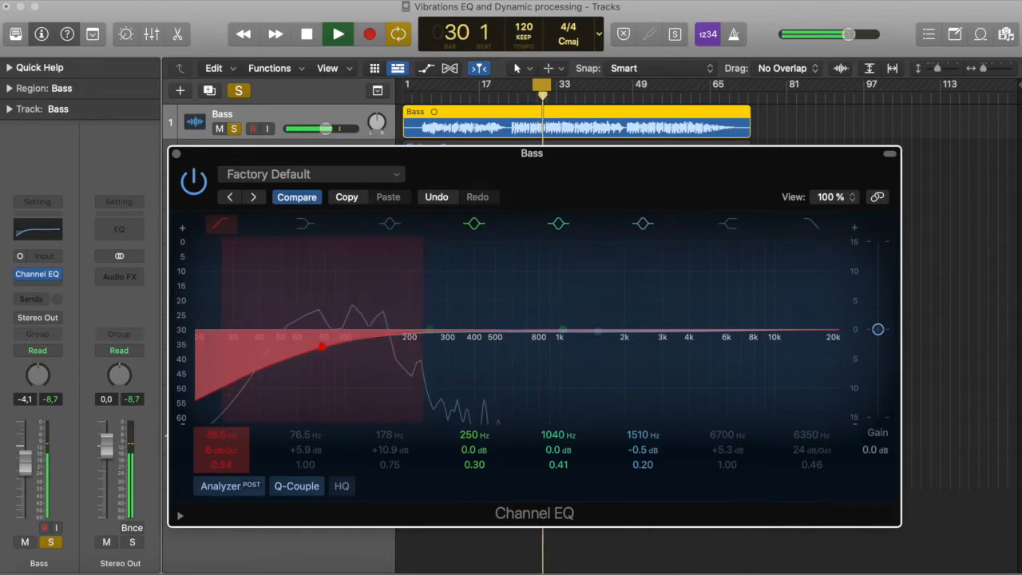
scroll(220, 452, up, 2)
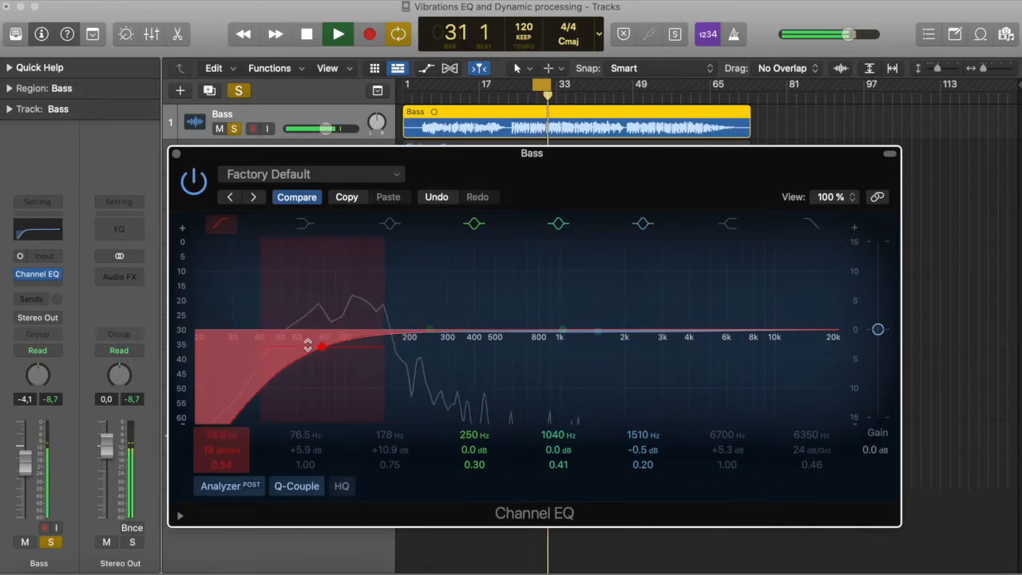
drag(325, 349, 262, 349)
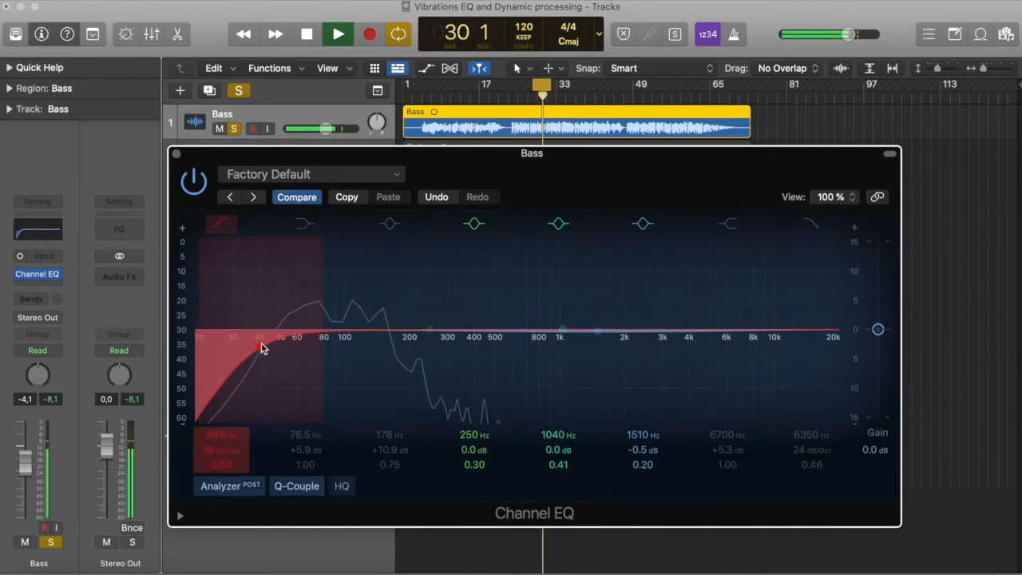
mouse_move(258, 345)
mouse_down()
mouse_move(266, 346)
mouse_move(255, 348)
mouse_up()
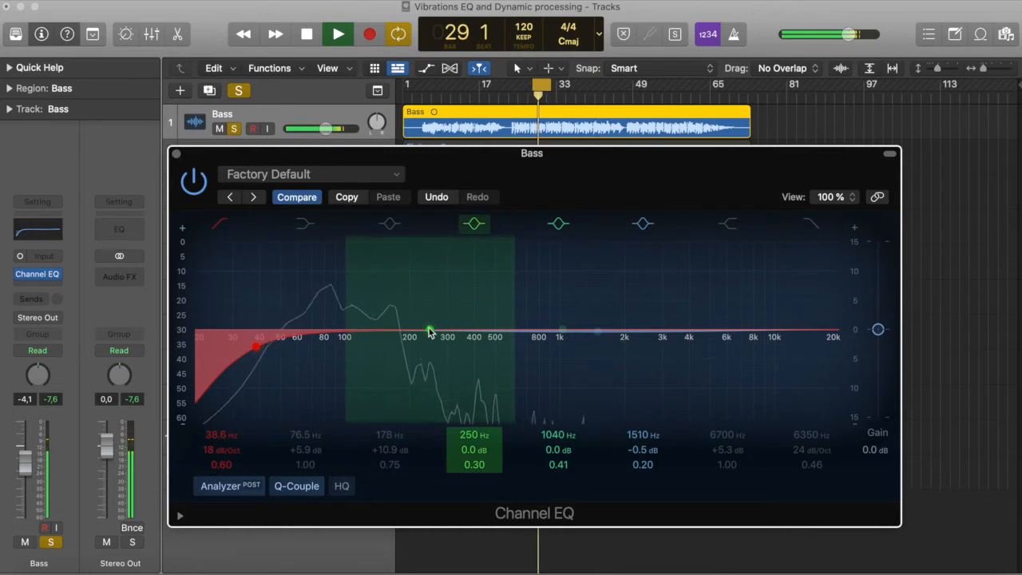
Step: Boost the fourth band by 4.1 dB at 126 Hz with a Q of 1.40 while the soloed bass plays
drag(428, 330, 428, 294)
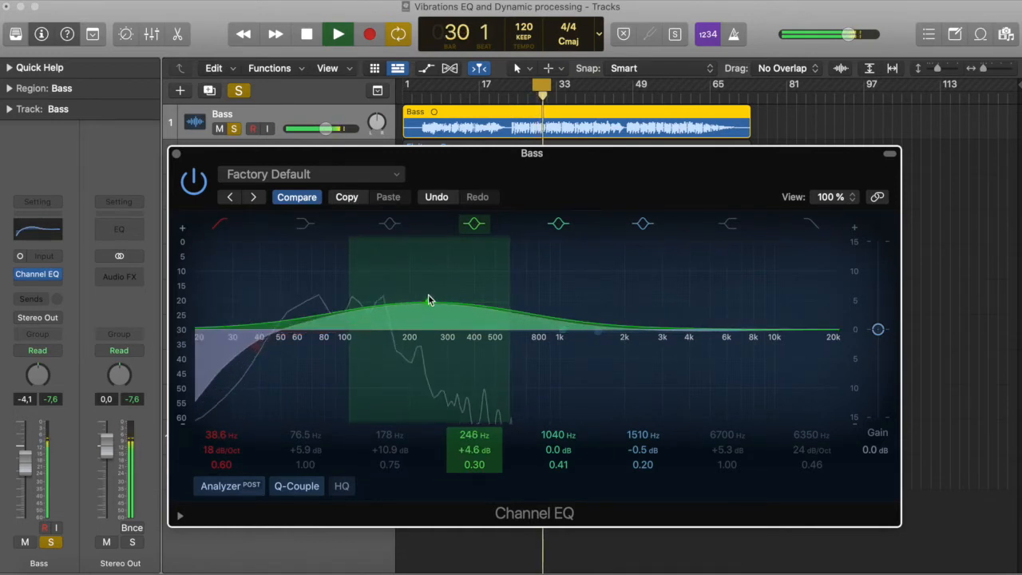
drag(476, 463, 476, 437)
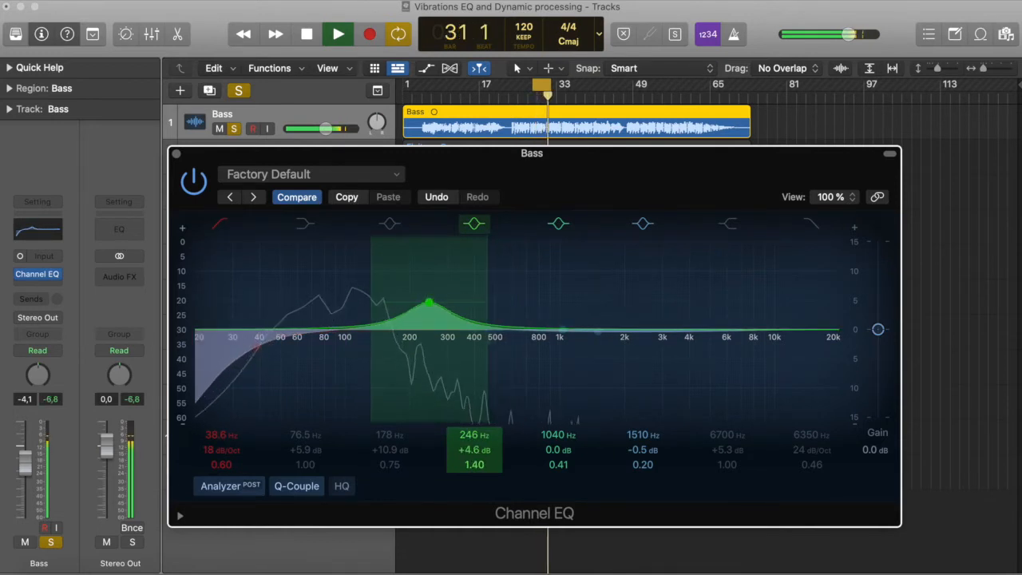
mouse_move(429, 305)
mouse_down()
mouse_move(417, 285)
mouse_move(368, 269)
mouse_move(381, 278)
mouse_move(385, 315)
mouse_move(338, 309)
mouse_move(391, 306)
mouse_move(328, 305)
mouse_move(377, 306)
mouse_move(367, 310)
mouse_up()
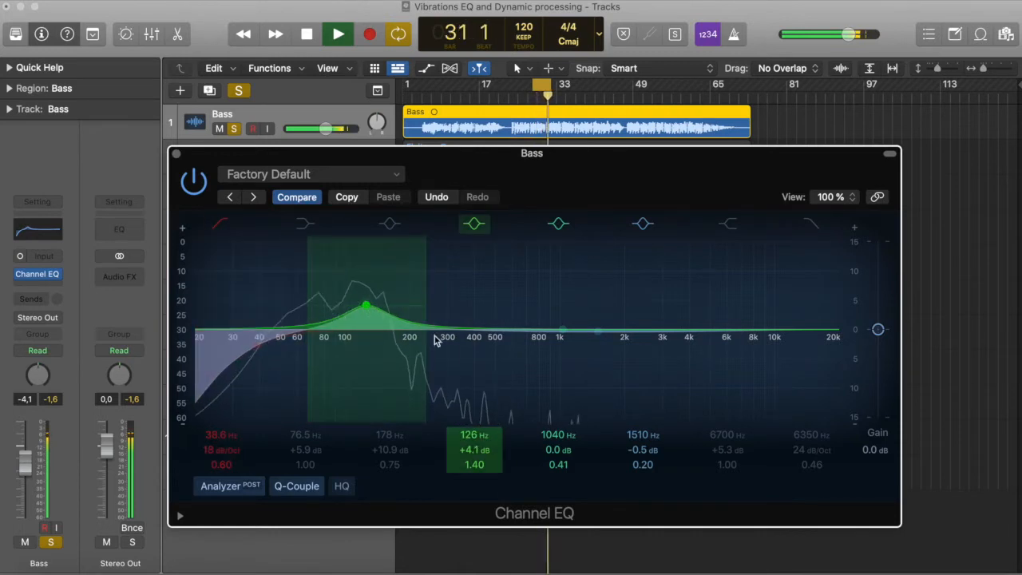
Step: Sweep the fifth band and settle it as a narrow +3.4 dB boost at 990 Hz with a Q of 5.90
click(560, 226)
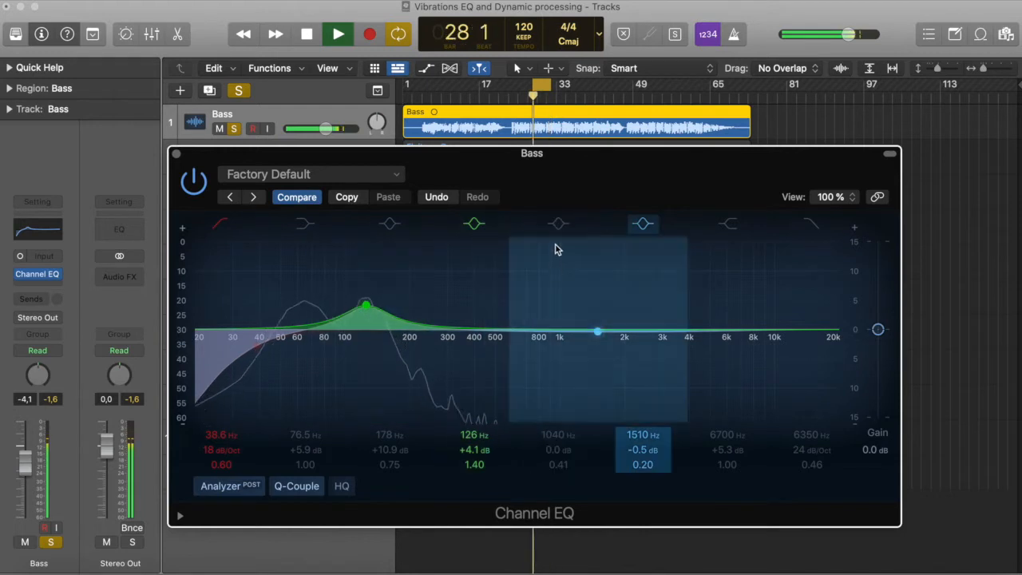
click(557, 224)
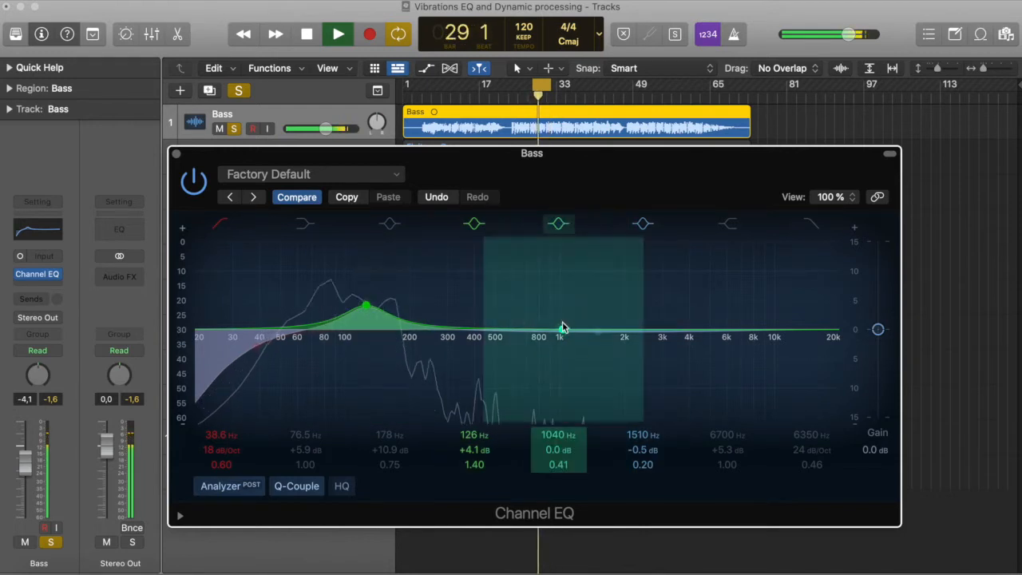
drag(562, 327, 525, 308)
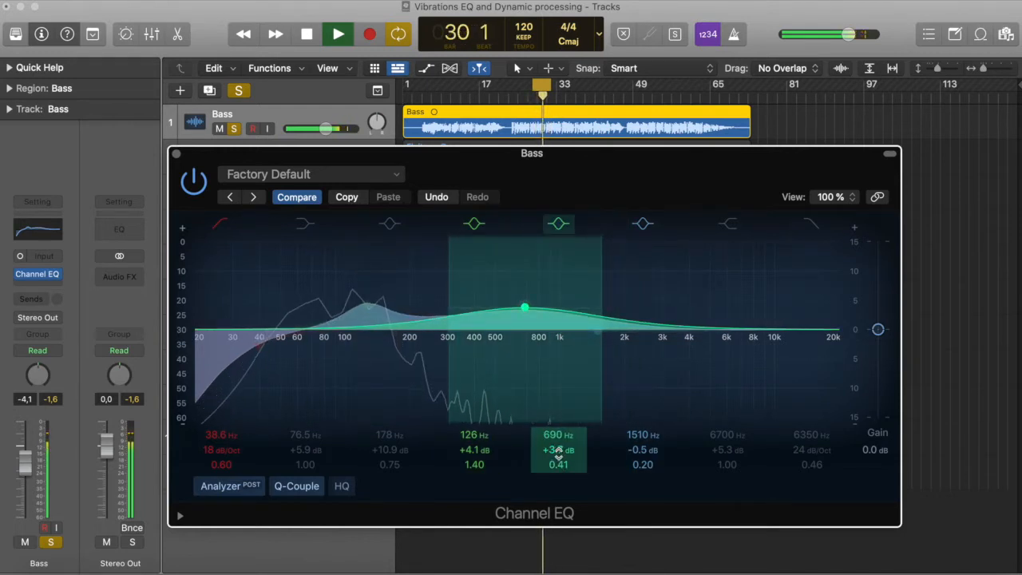
drag(559, 464, 558, 416)
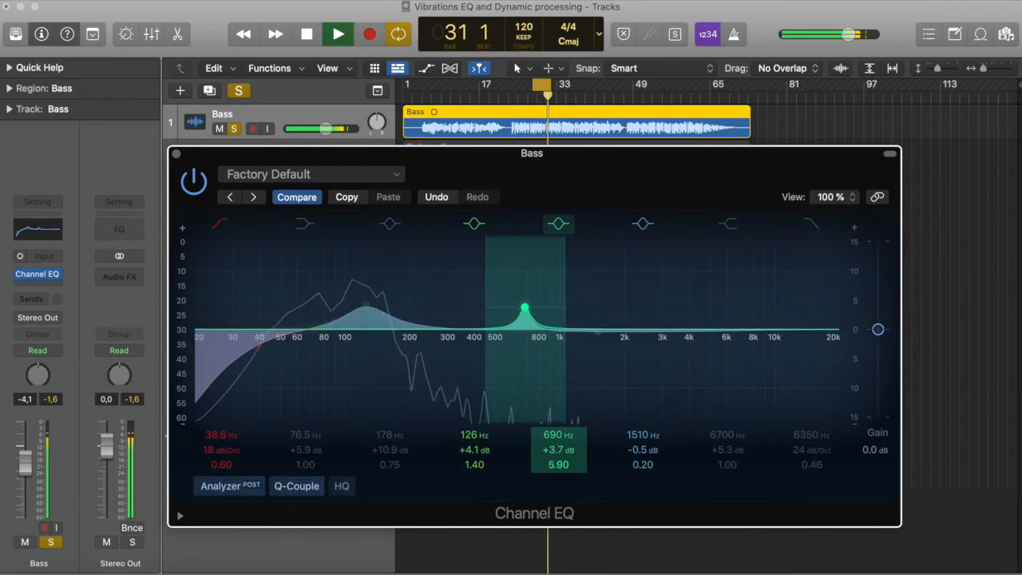
drag(524, 308, 560, 316)
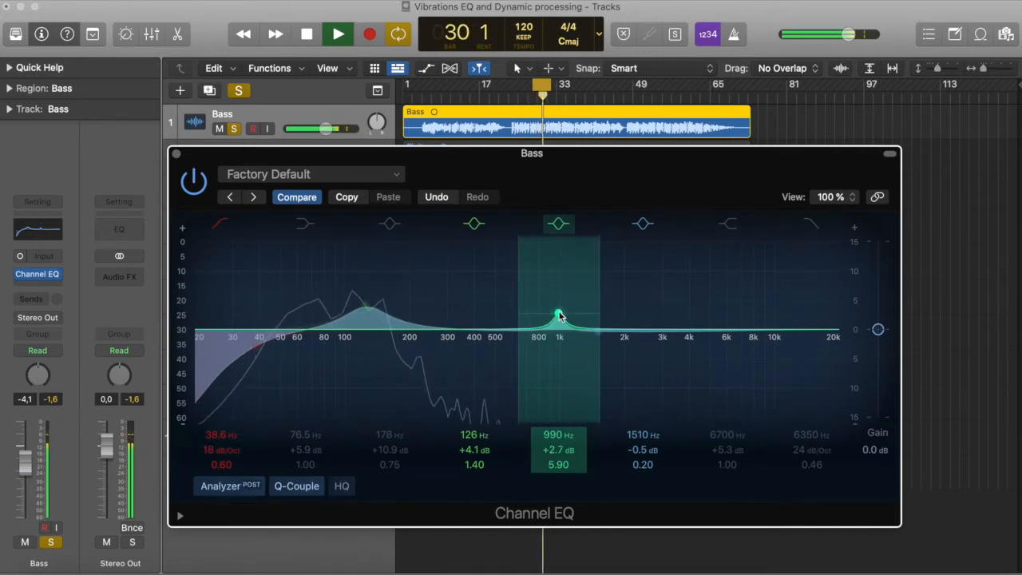
mouse_move(559, 316)
mouse_down()
mouse_move(559, 294)
mouse_move(559, 311)
mouse_up()
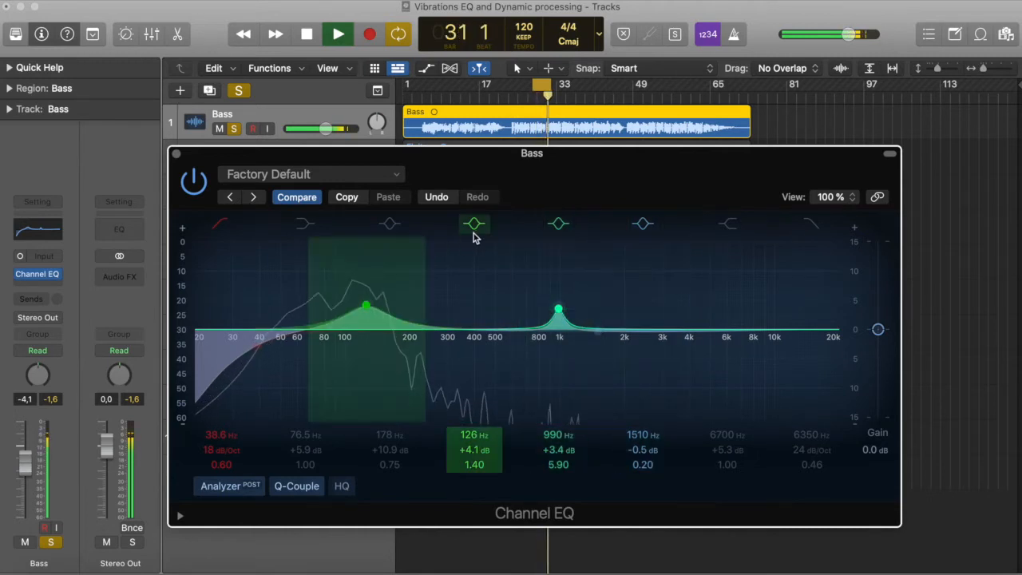
Step: Turn on the third band as a -3.3 dB dip at 484 Hz with Q 3.20, and add a high cut at 5350 Hz with Q 0.60
click(389, 225)
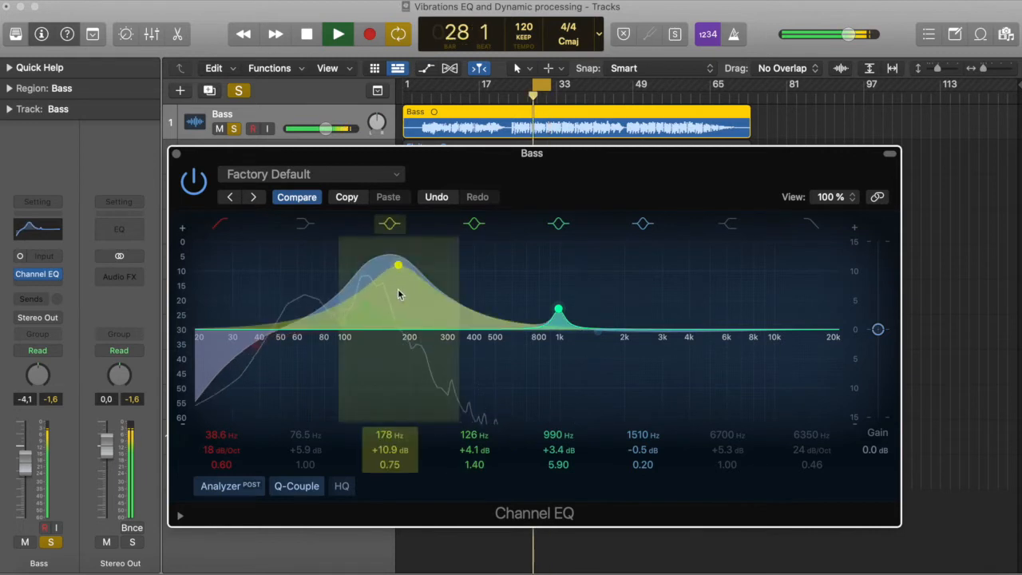
drag(399, 267, 468, 320)
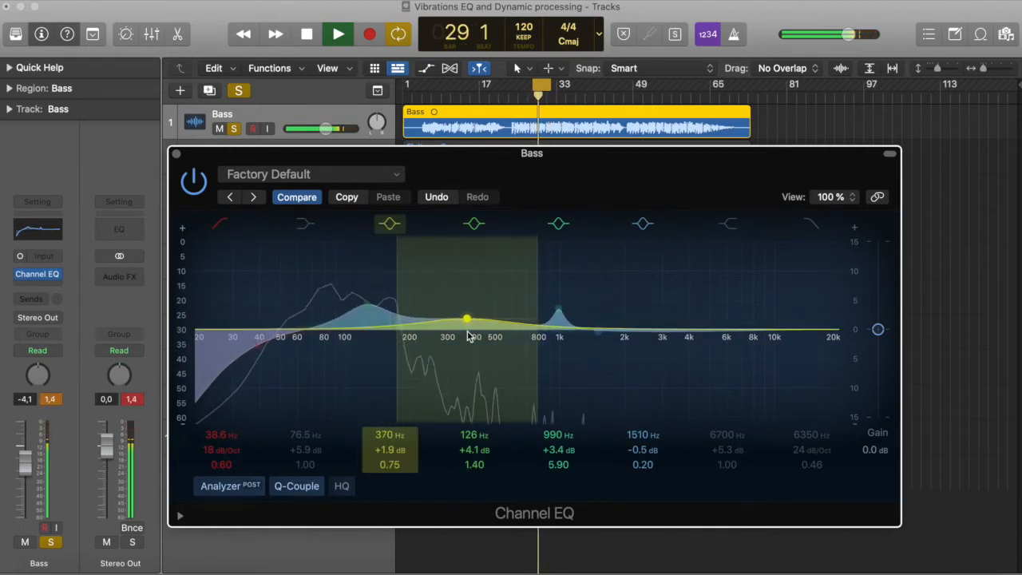
scroll(467, 319, up, 5)
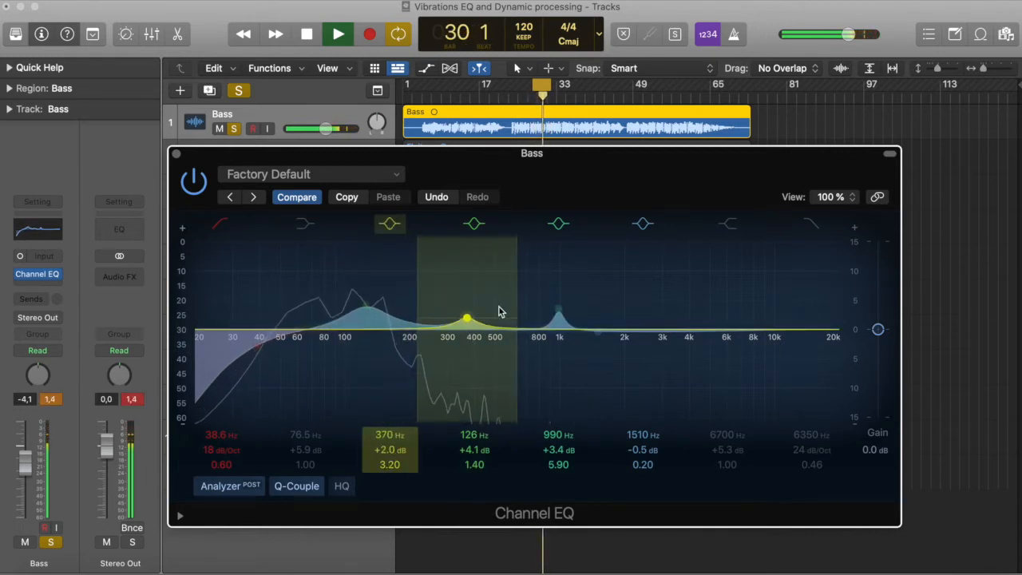
drag(468, 322, 494, 265)
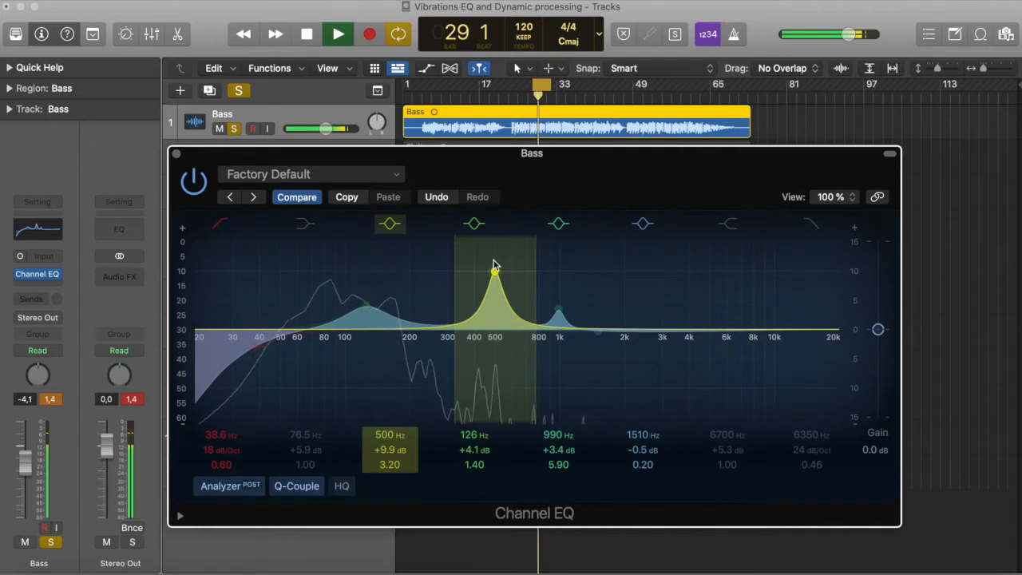
drag(493, 266, 492, 362)
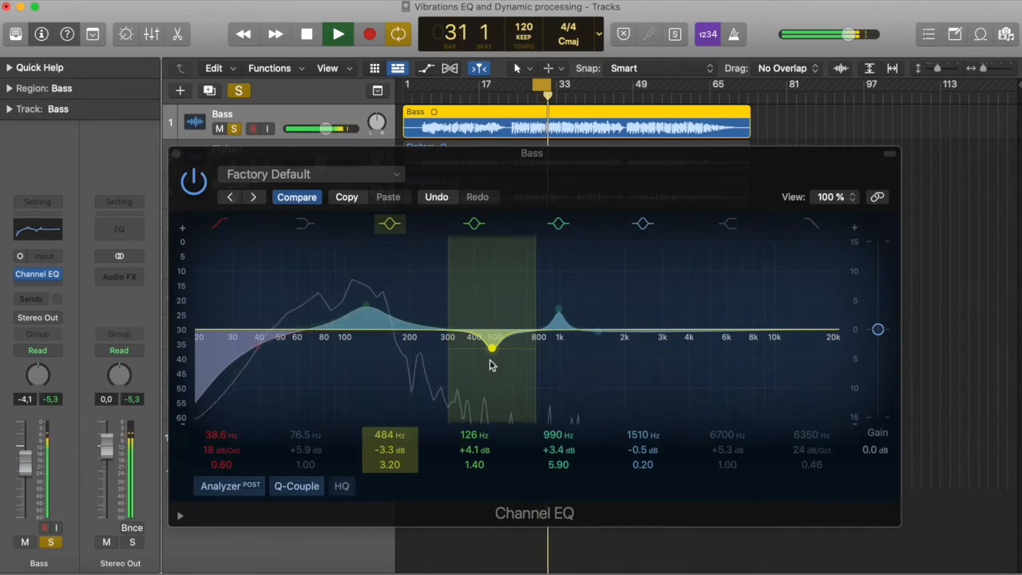
click(812, 225)
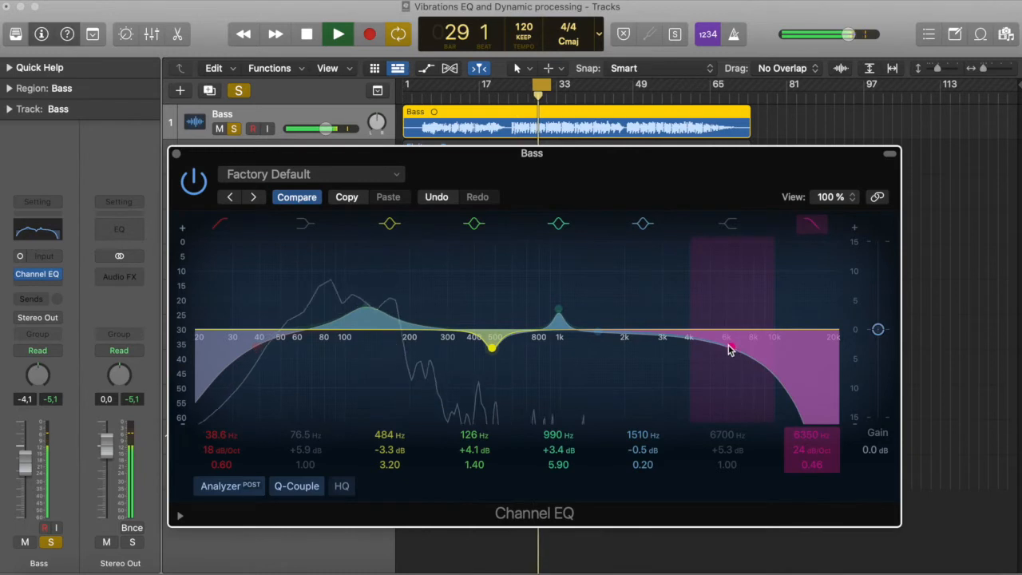
mouse_move(728, 349)
mouse_down()
mouse_move(678, 346)
mouse_move(733, 344)
mouse_move(713, 344)
mouse_up()
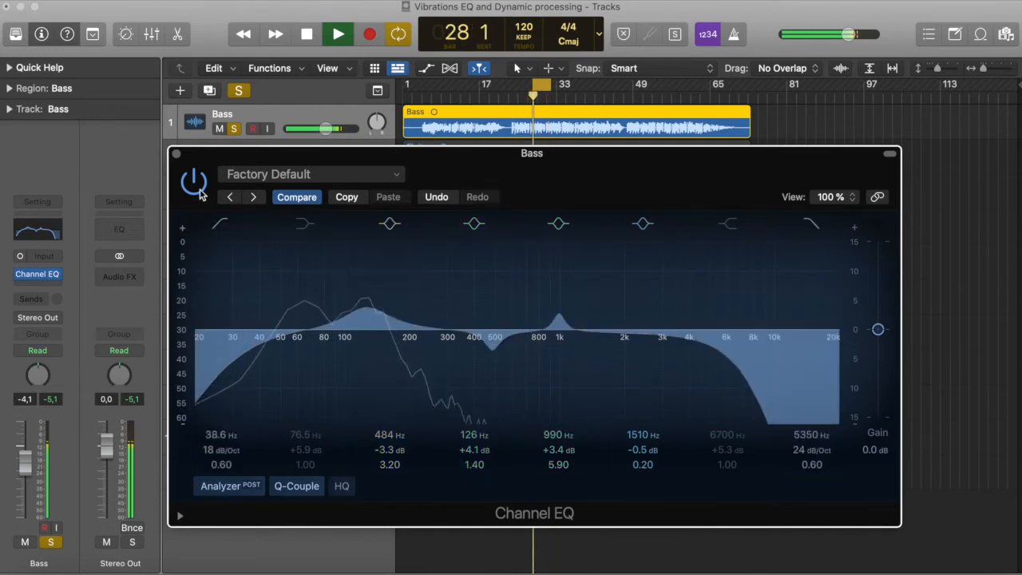
Step: Compare the edited bass EQ with its original flat setting twice during playback, return to the edited version, and stop playback
click(297, 198)
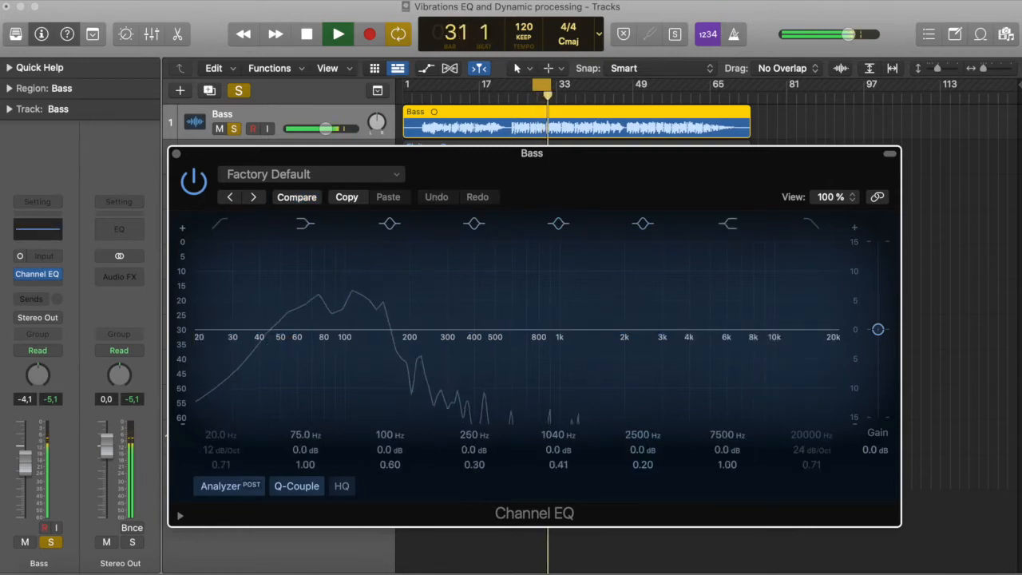
click(297, 198)
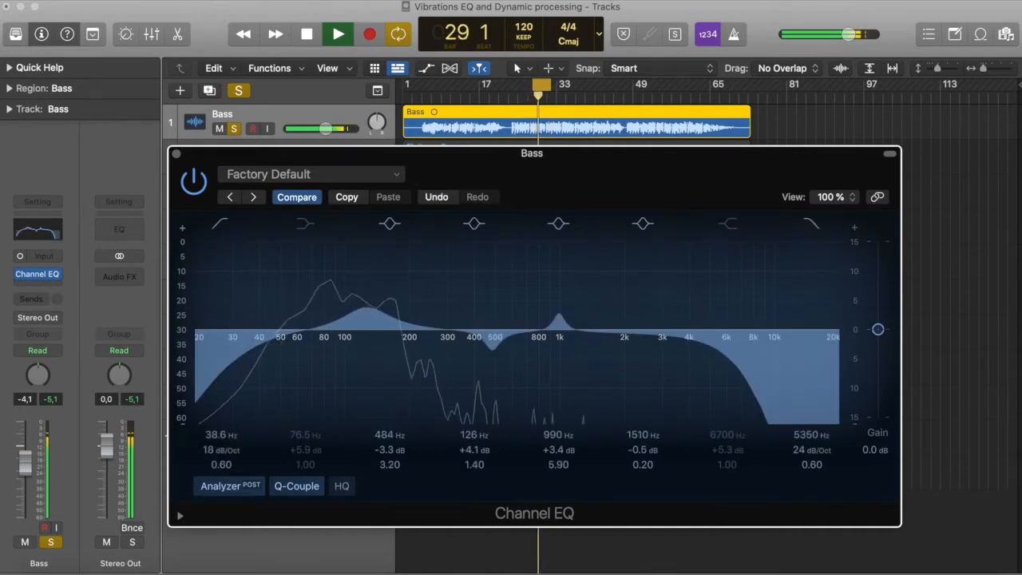
click(297, 197)
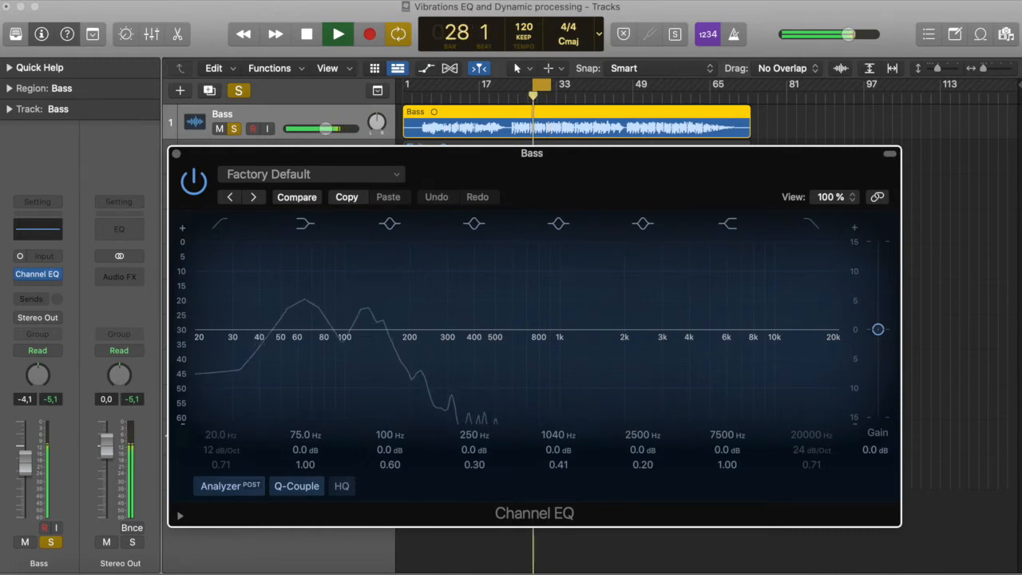
click(297, 197)
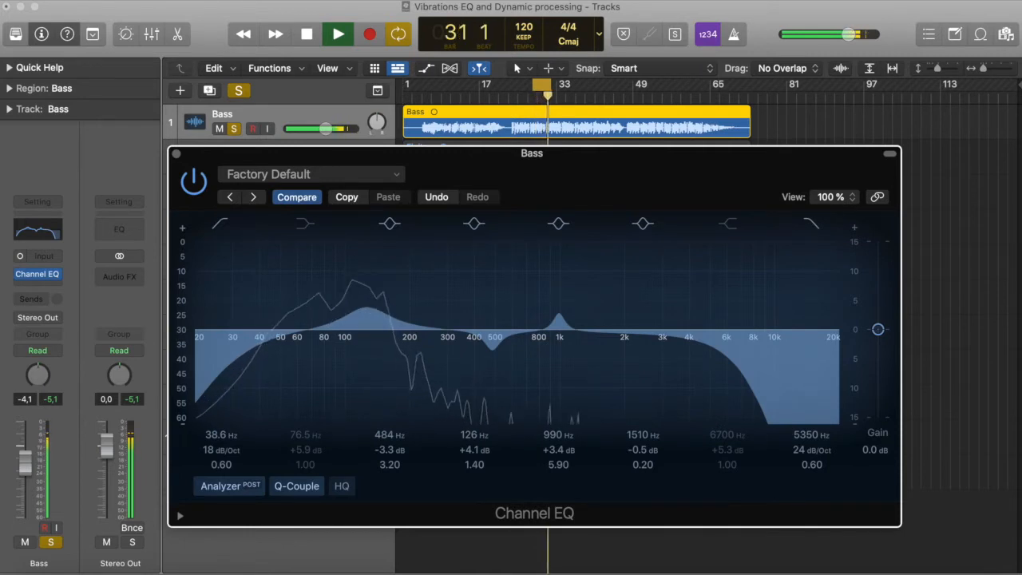
key(space)
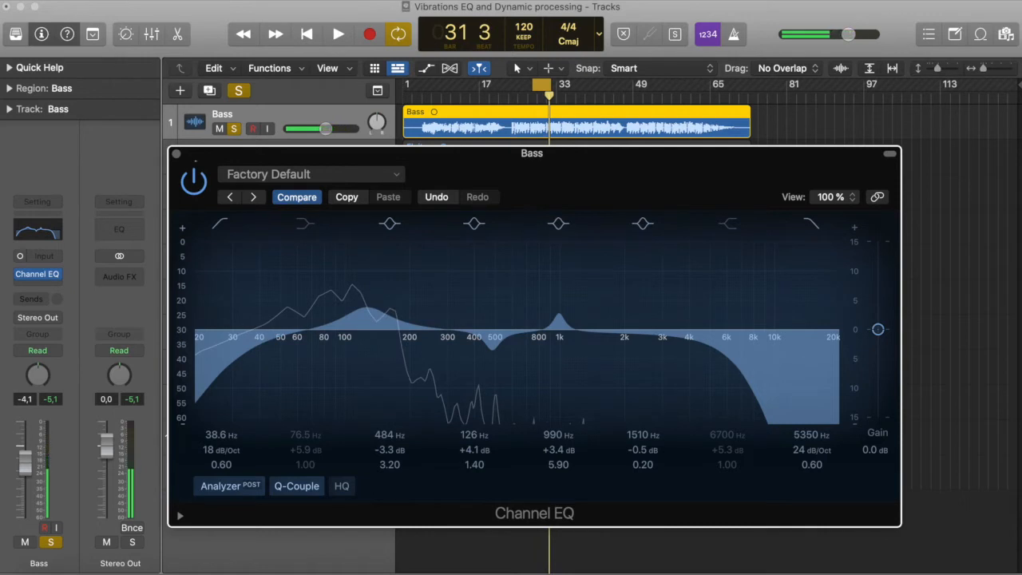
Step: Close the Bass track's EQ window and switch the solo from Bass to the Sång track, selecting that track
click(177, 154)
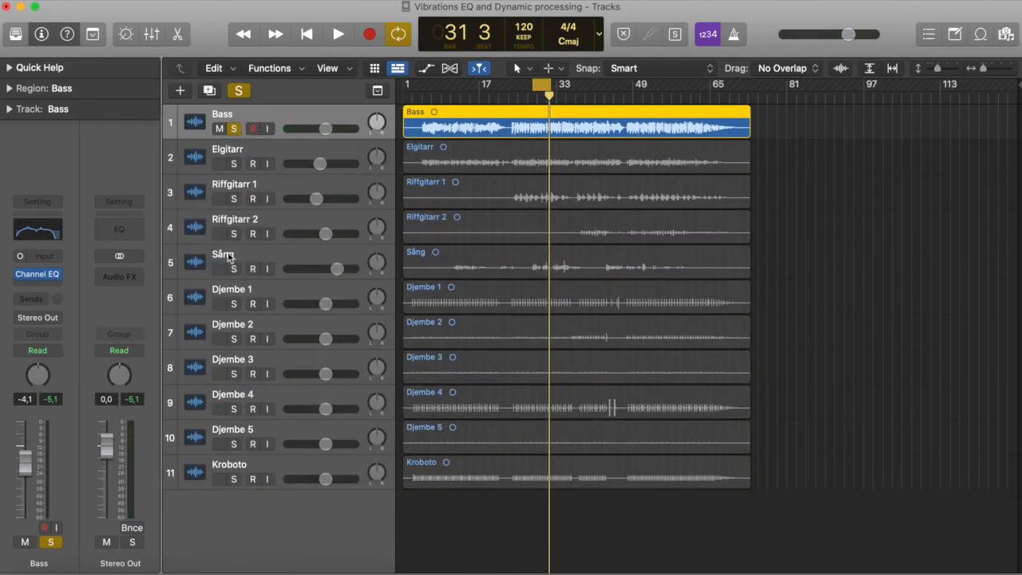
click(235, 271)
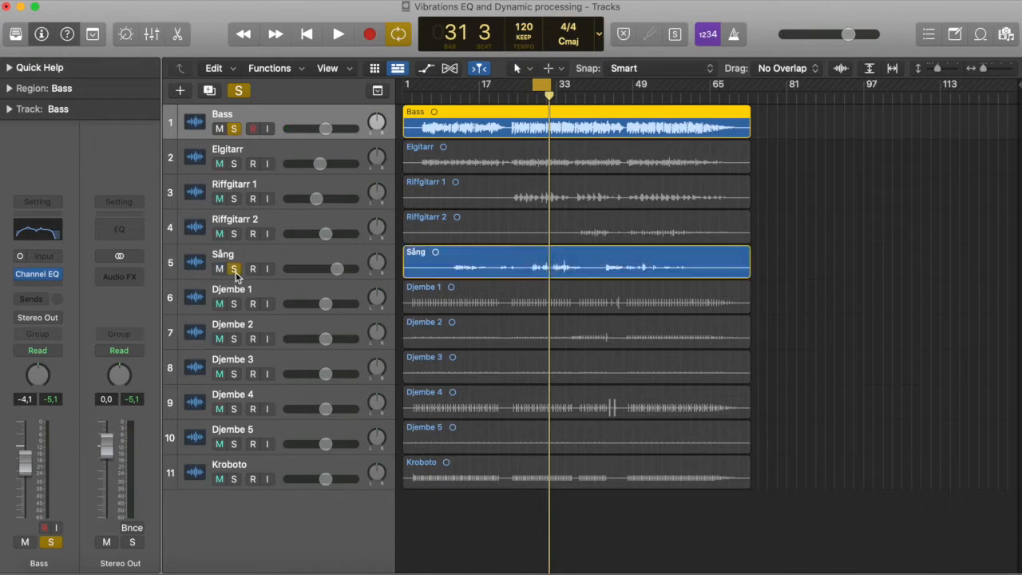
click(235, 130)
click(337, 258)
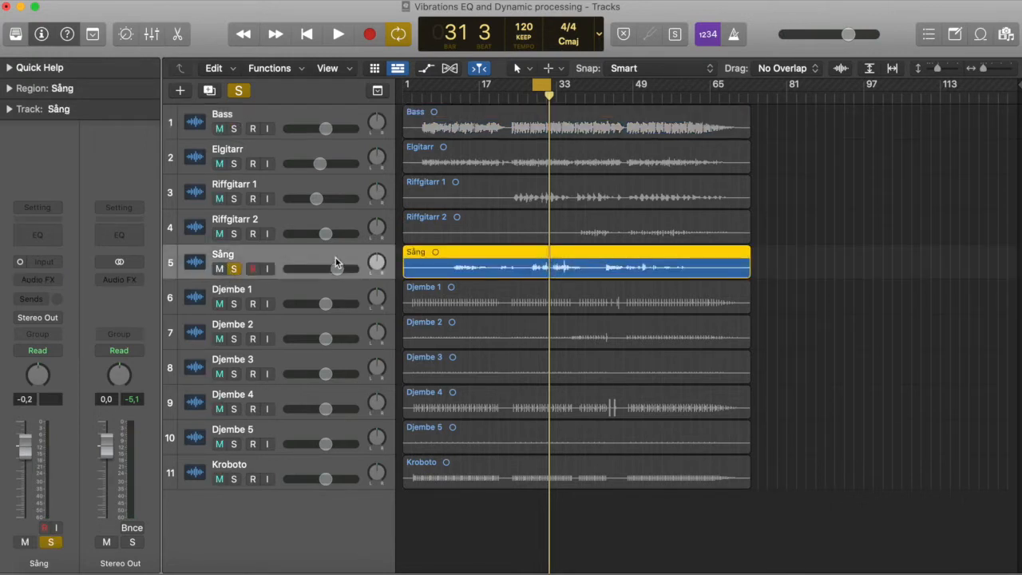
Step: Insert a Channel EQ on the Sång track, bring its whole window into view, and play a short passage to check the spectrum
click(48, 234)
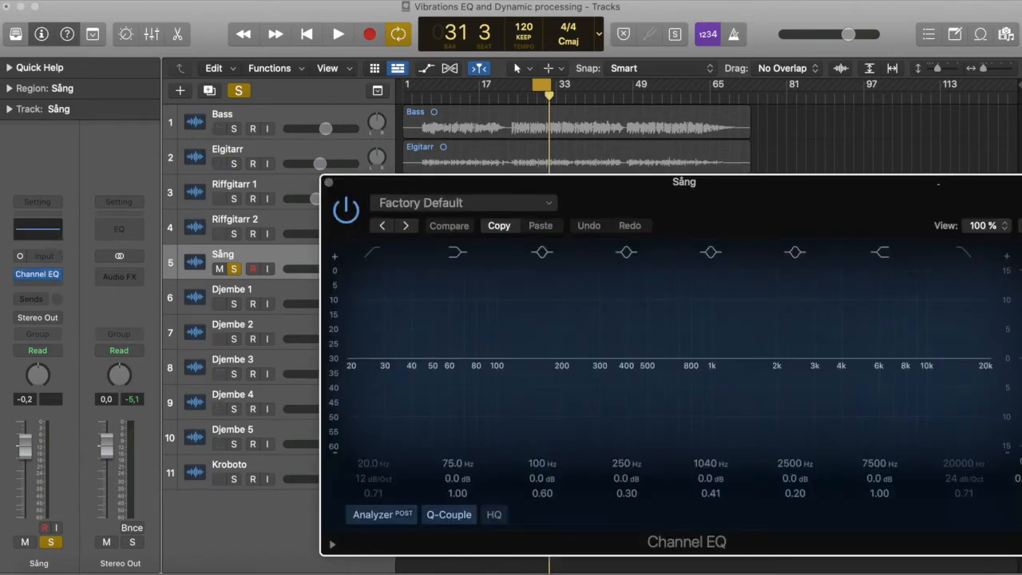
drag(778, 188, 531, 124)
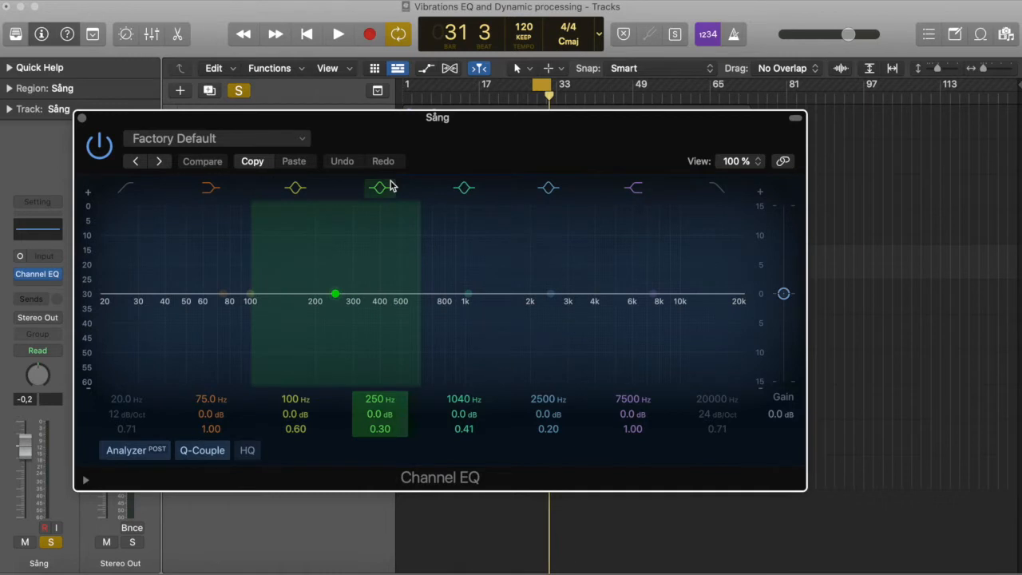
key(space)
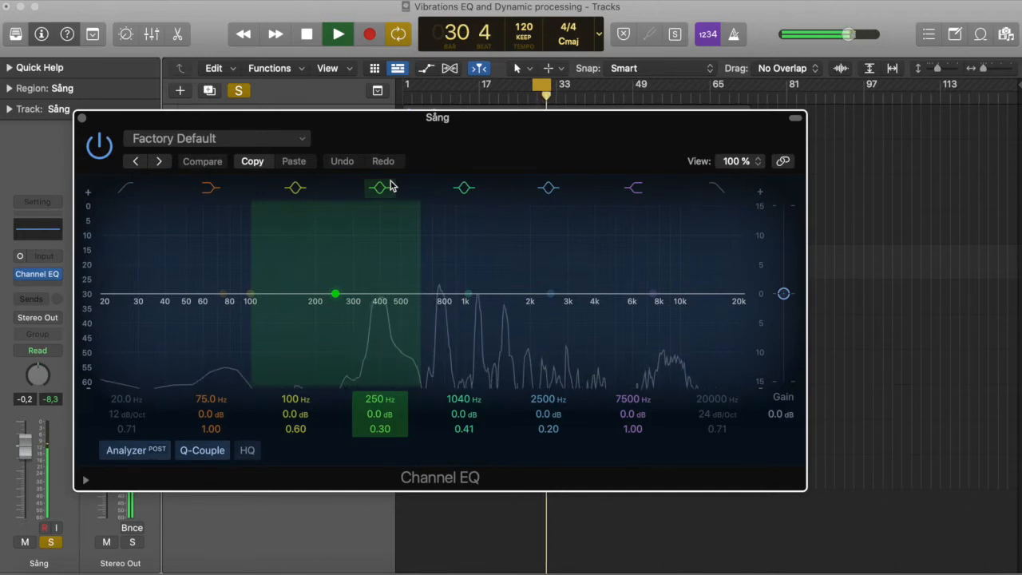
key(space)
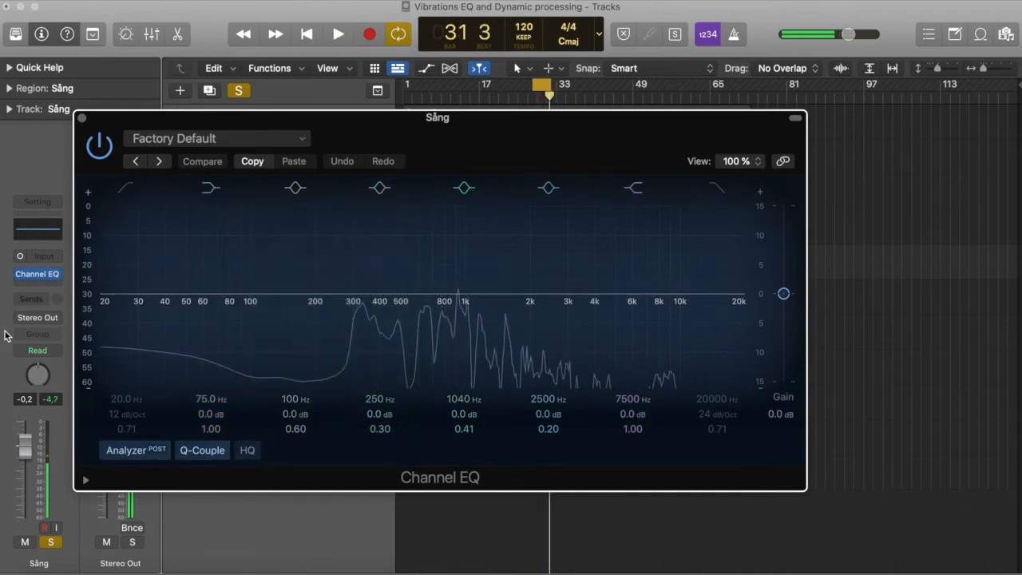
Step: Enable the low-cut filter on the Sång EQ at 196 Hz with a Q of 0.79, and restart playback
click(126, 188)
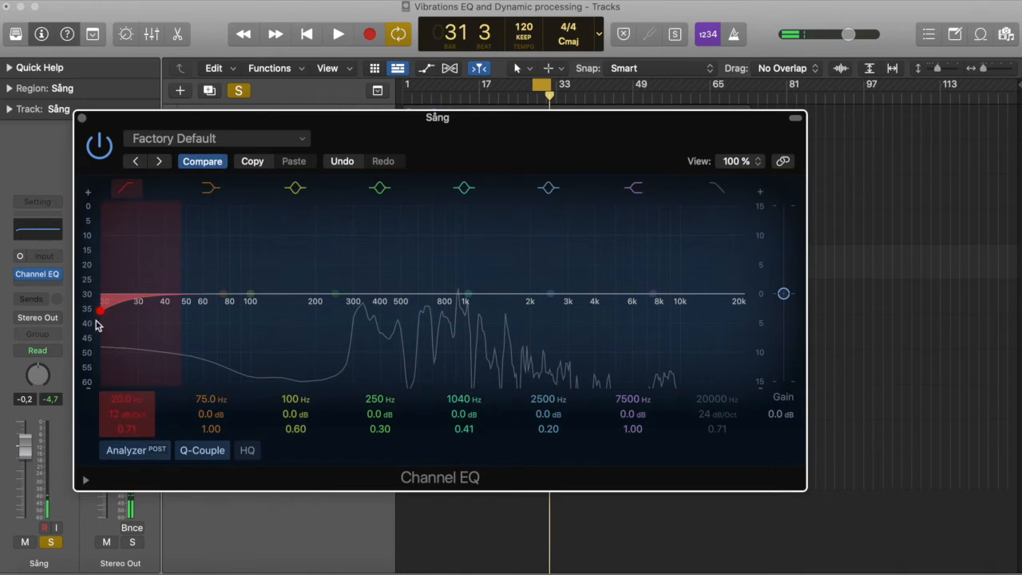
drag(101, 315, 314, 312)
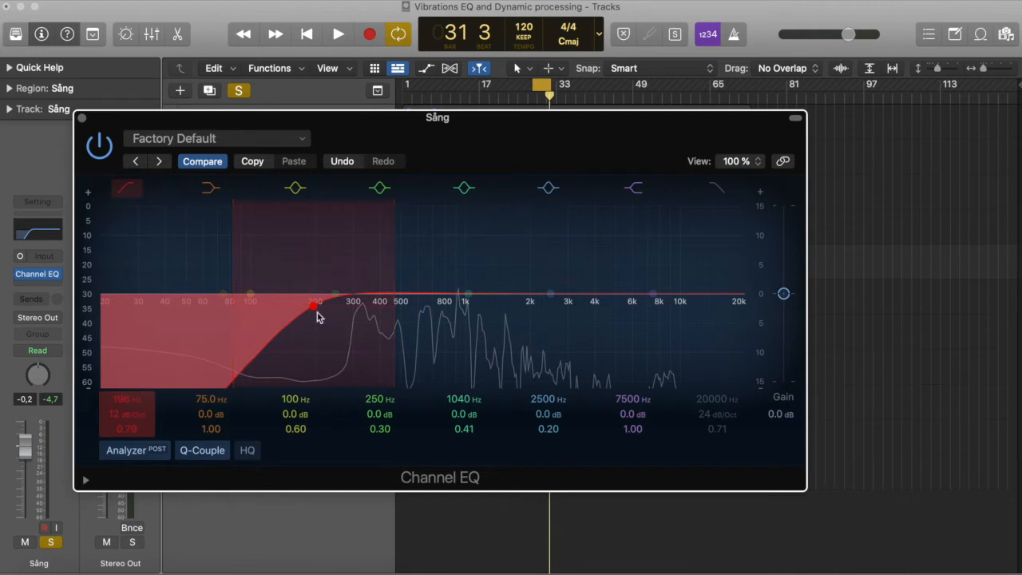
key(space)
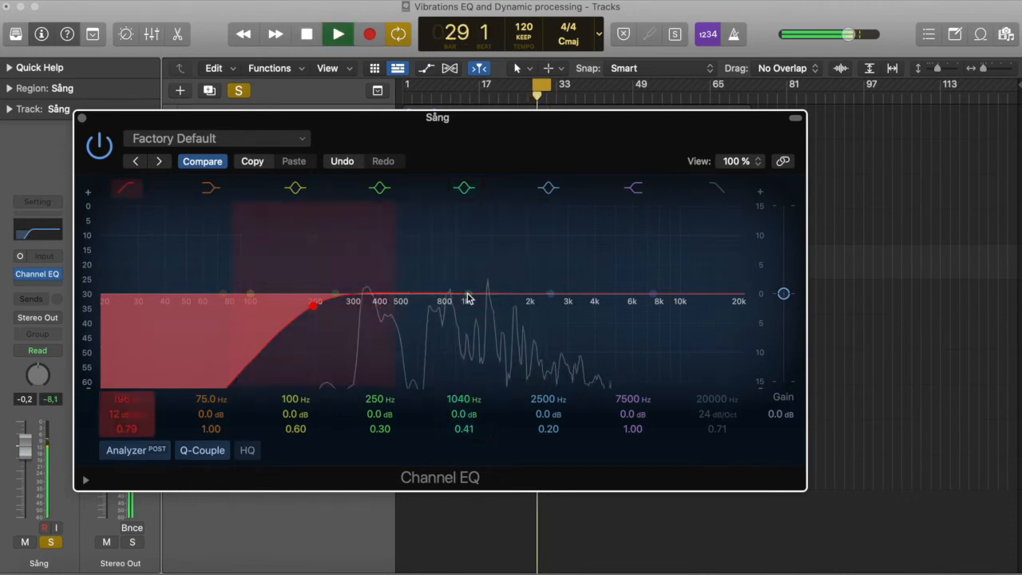
Step: Sweep the fifth band with a boost, and settle it as a -3.9 dB cut at 535 Hz with a Q of 3.40
drag(456, 293, 378, 256)
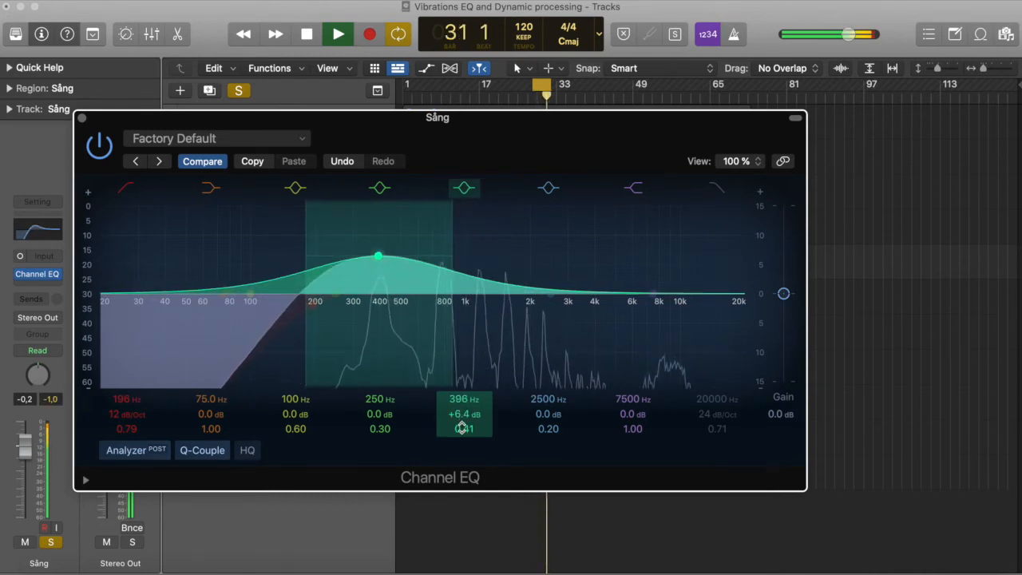
drag(466, 428, 461, 429)
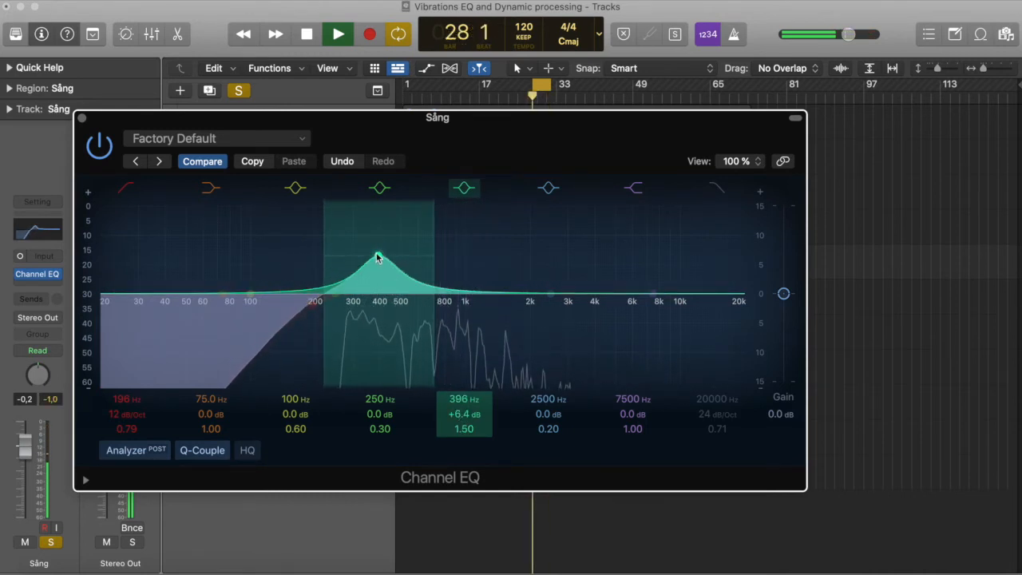
drag(377, 257, 404, 326)
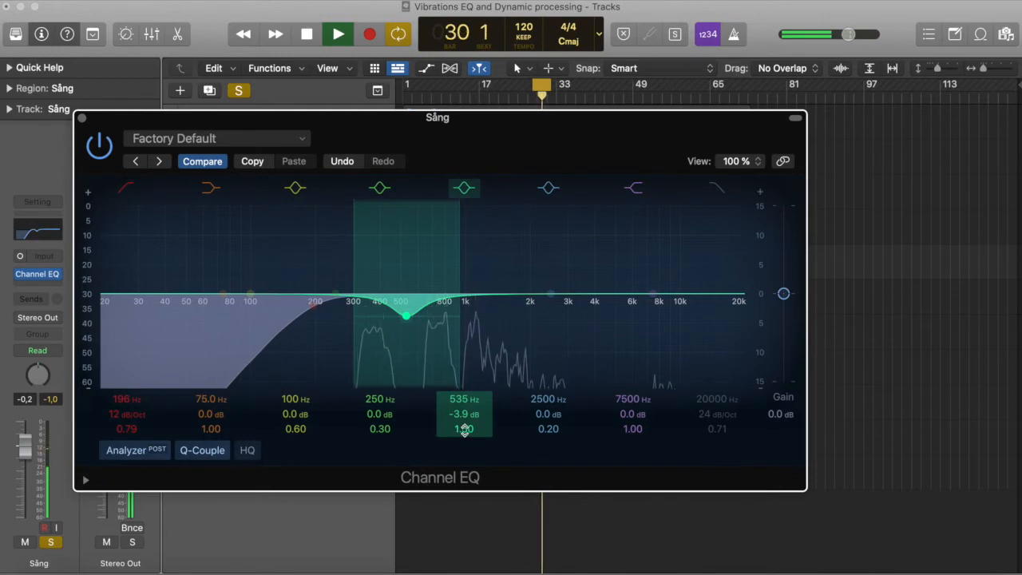
drag(464, 431, 464, 404)
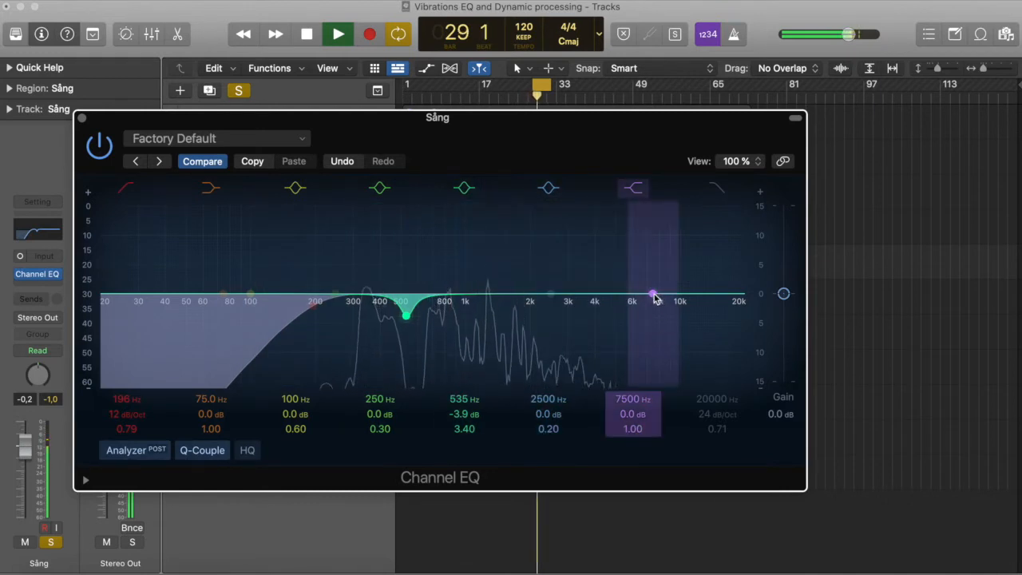
Step: Boost the high shelf on the Sång EQ by 3.1 dB at 9700 Hz, and stop playback
drag(654, 296, 648, 284)
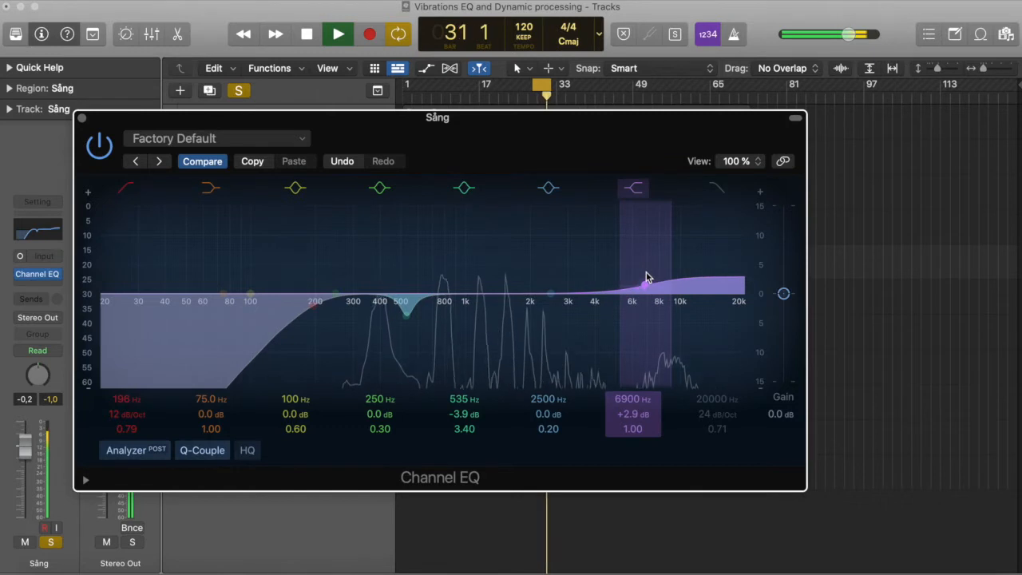
drag(647, 281, 678, 276)
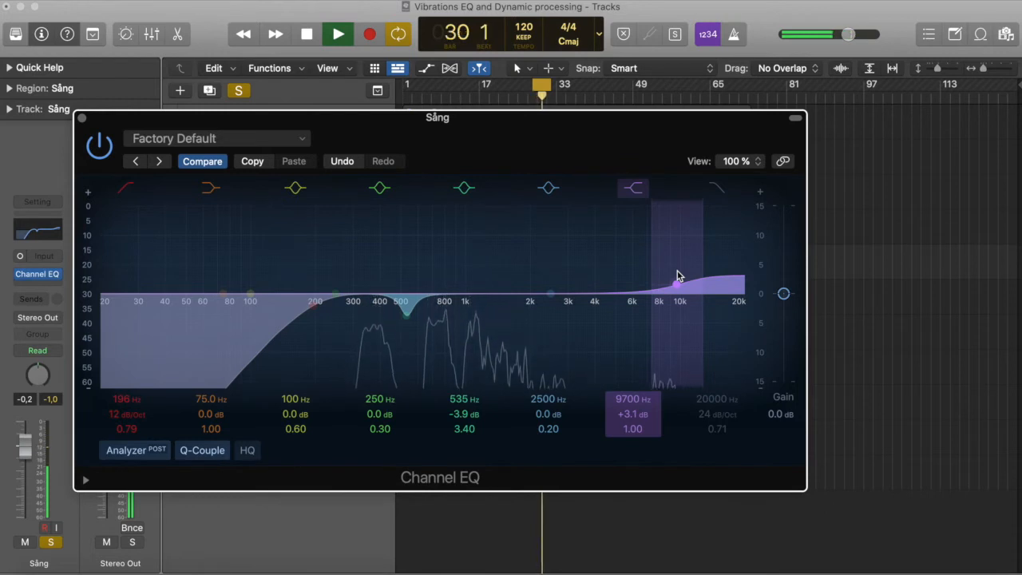
key(space)
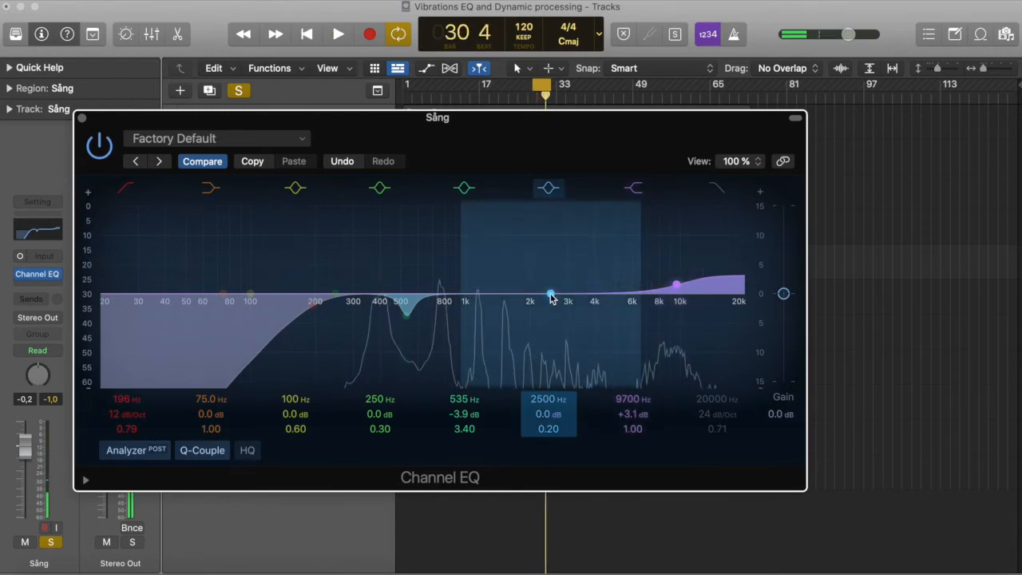
Step: Boost the sixth band by 2.5 dB at 2000 Hz with a Q of 0.88, checking it during playback
drag(551, 297, 516, 280)
drag(551, 435, 550, 433)
drag(515, 281, 526, 278)
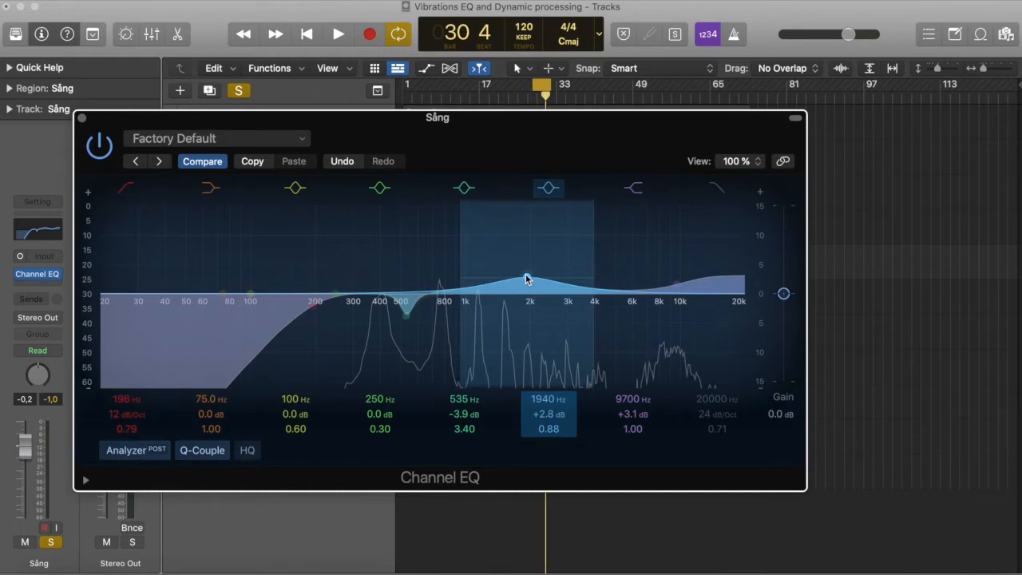
key(space)
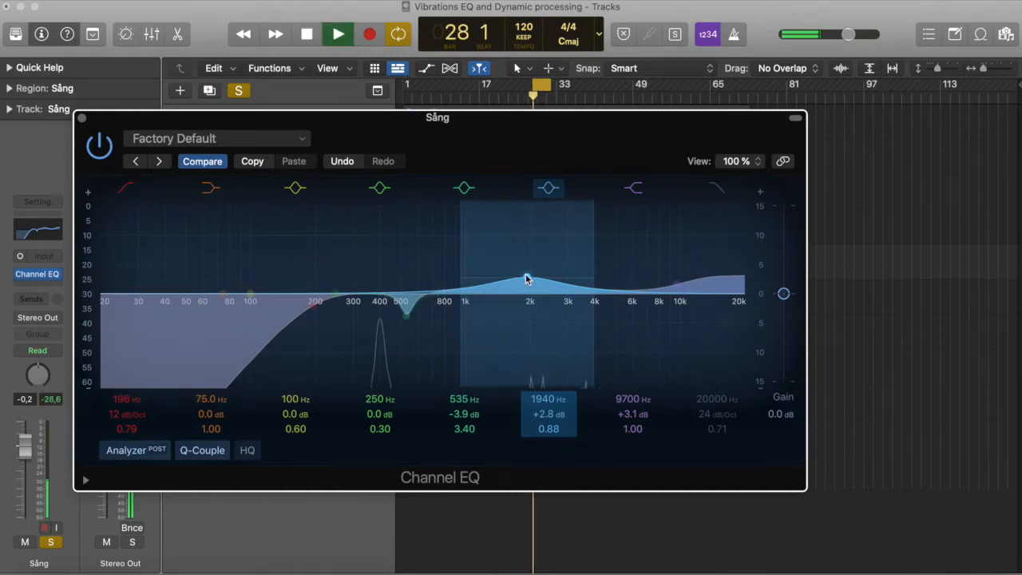
mouse_move(529, 279)
mouse_down()
mouse_move(538, 272)
mouse_move(483, 269)
mouse_move(532, 274)
mouse_move(530, 250)
mouse_move(529, 282)
mouse_up()
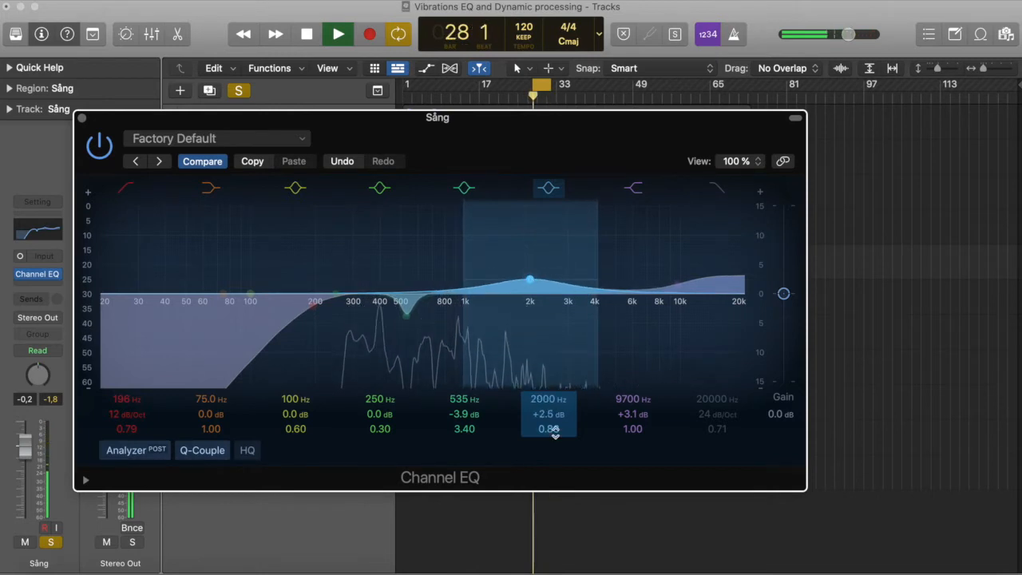
Step: Stop playback, narrow the fifth band to a Q of 4.80, and raise the sixth band's gain to +3.0 dB
key(space)
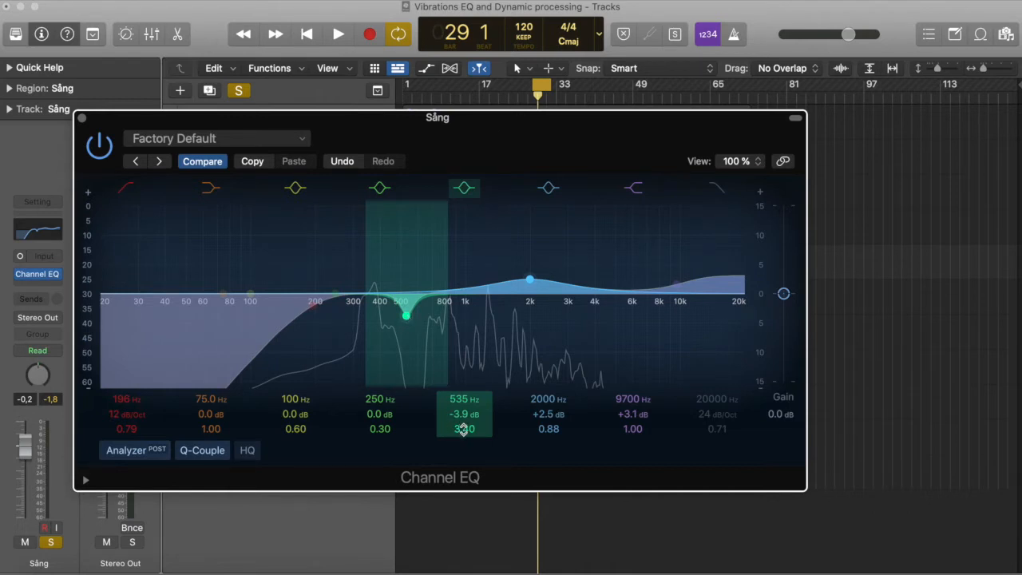
mouse_move(464, 429)
mouse_down()
mouse_move(464, 391)
mouse_move(464, 416)
mouse_up()
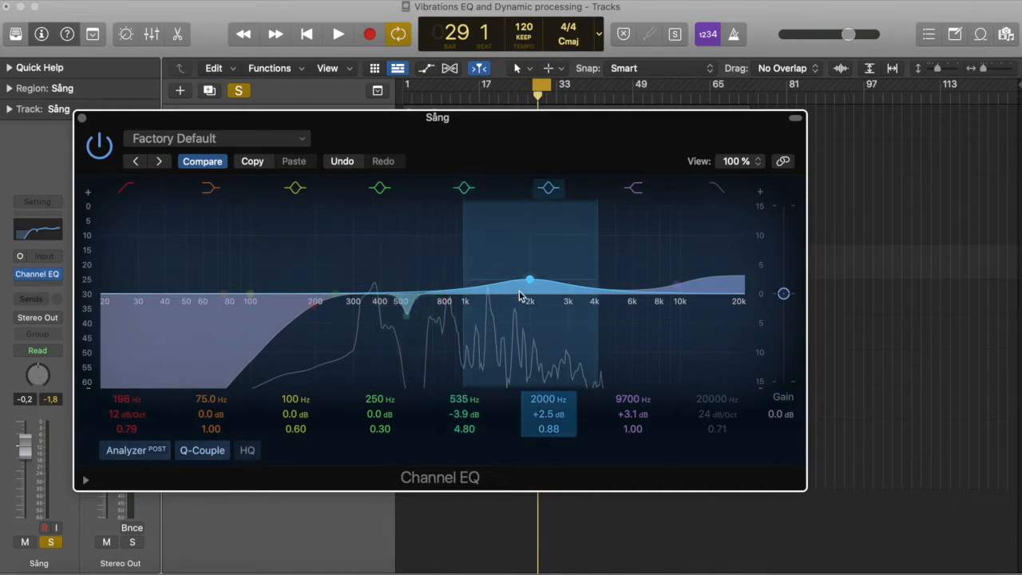
drag(531, 281, 530, 276)
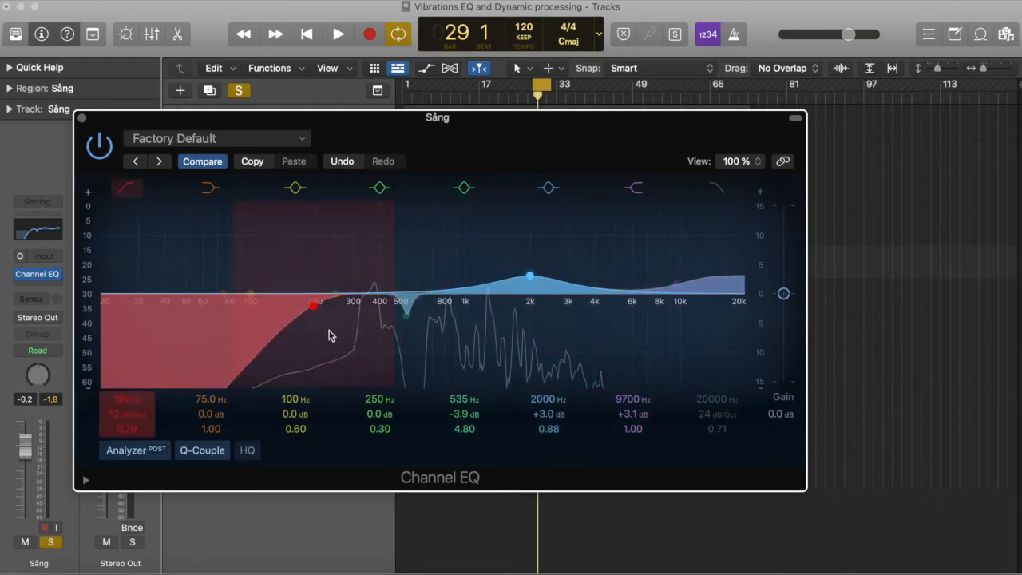
Step: Play the vocal while toggling between the edited EQ and its original settings to compare the sound, and stop playback
key(space)
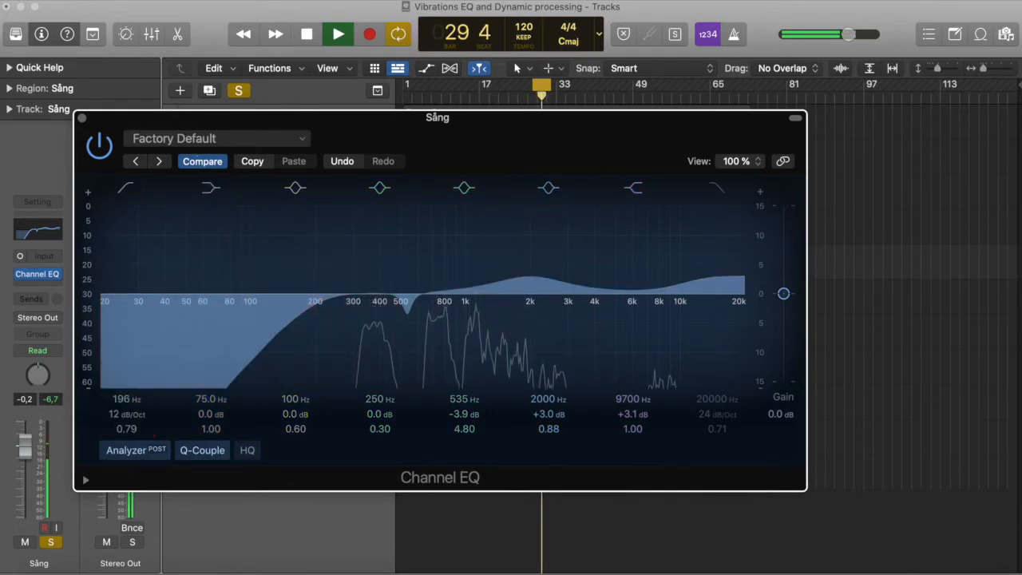
click(202, 161)
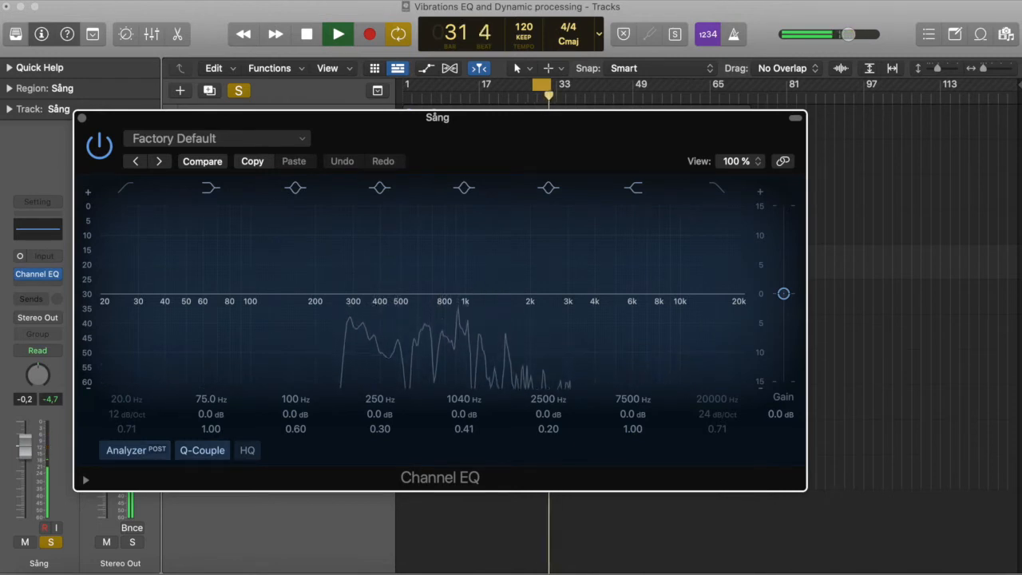
click(202, 162)
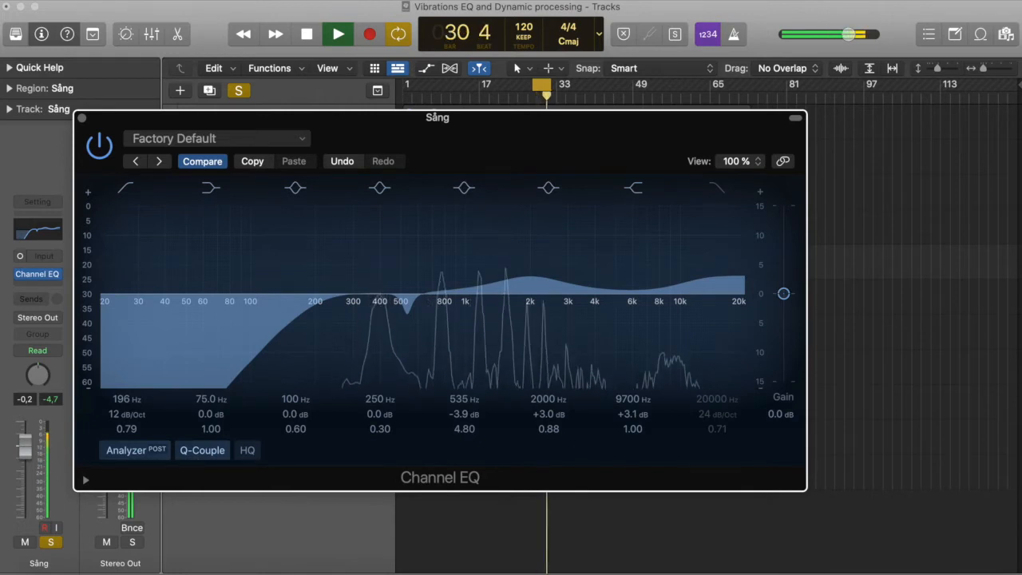
click(202, 162)
key(space)
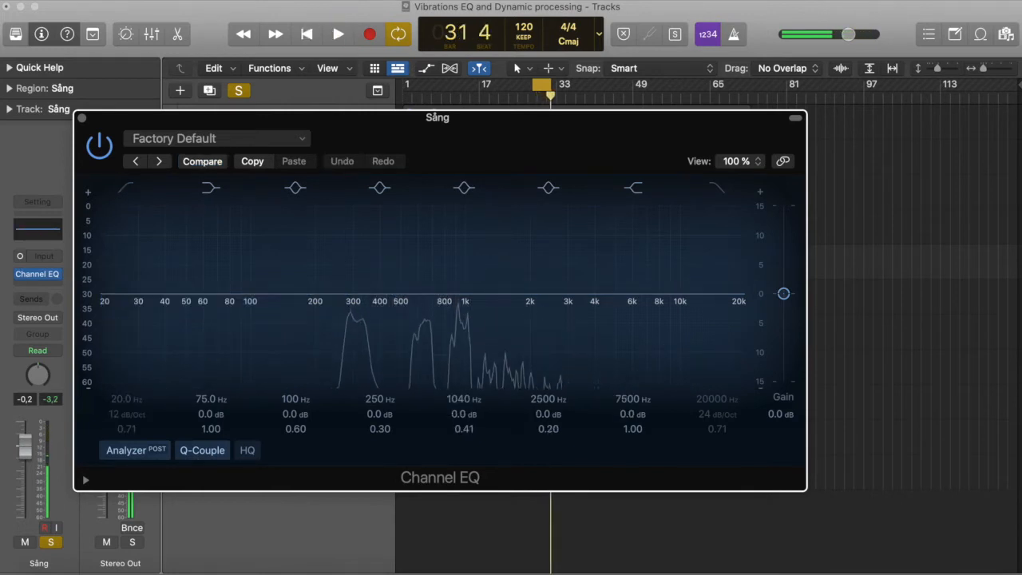
Step: Close the Sång EQ window and take the Sång track out of solo
click(82, 117)
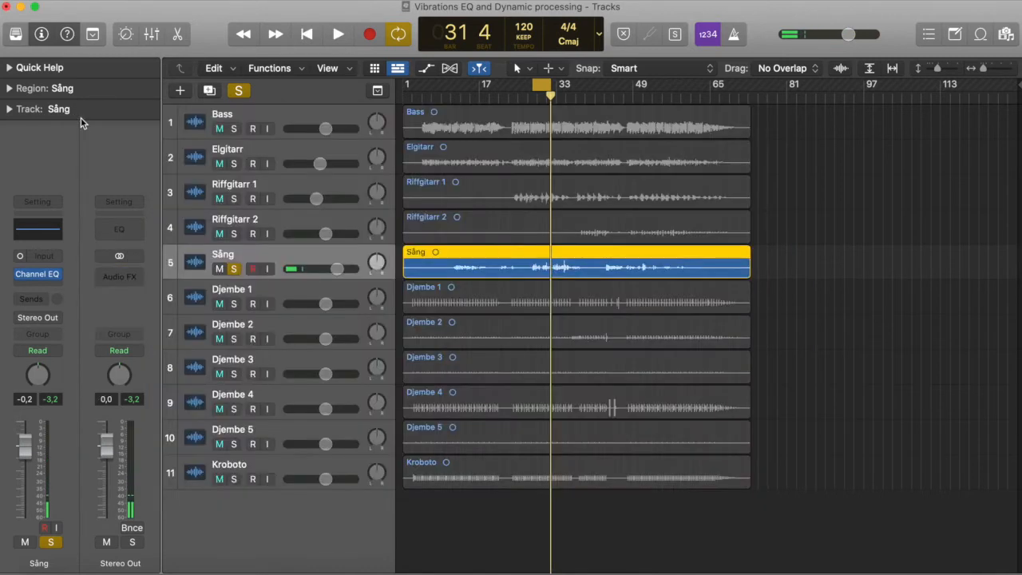
click(234, 269)
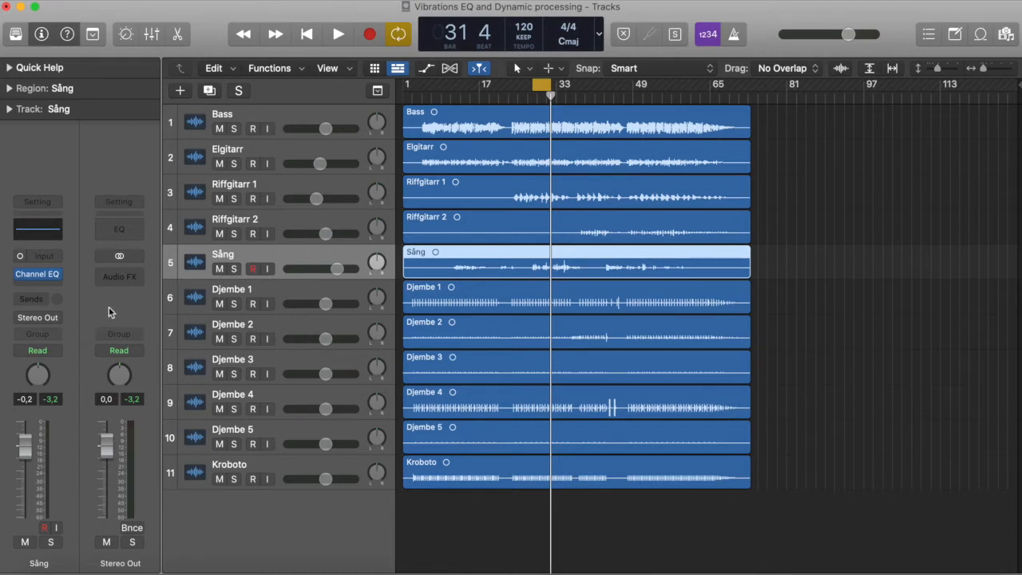
Step: Insert a mono Compressor after the Channel EQ on the Sång track, and bring its whole window into view
click(57, 285)
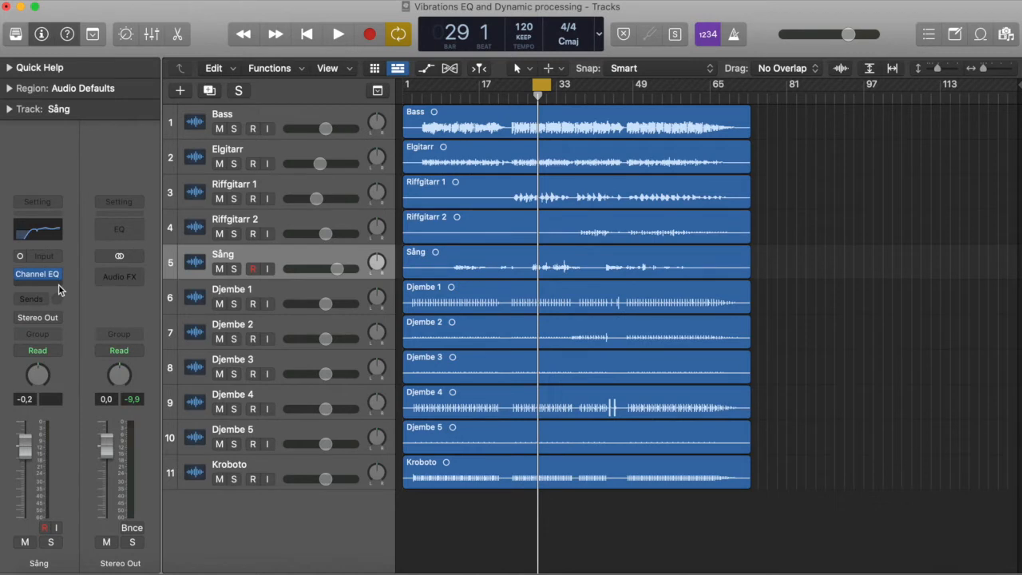
click(58, 285)
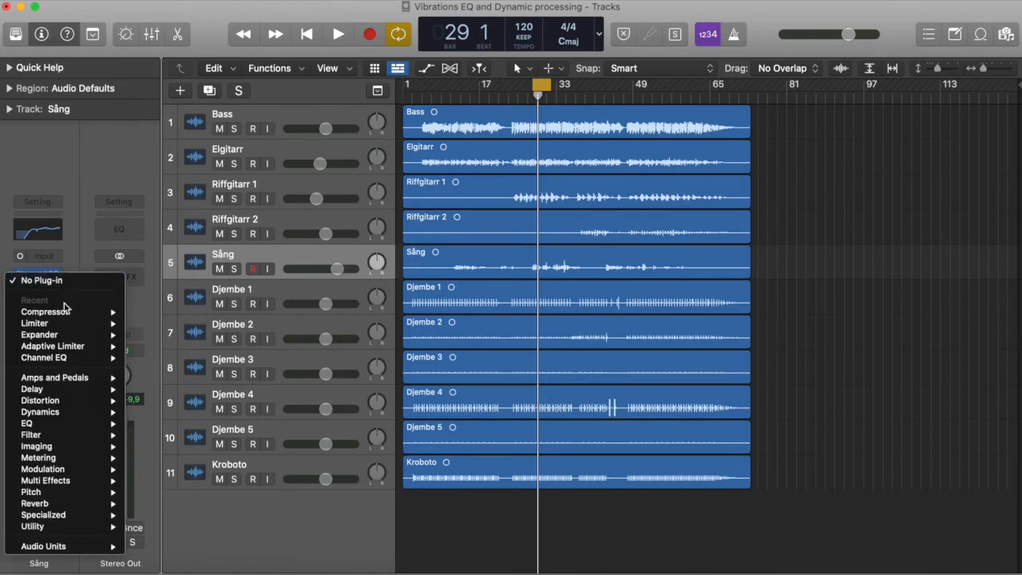
mouse_move(90, 413)
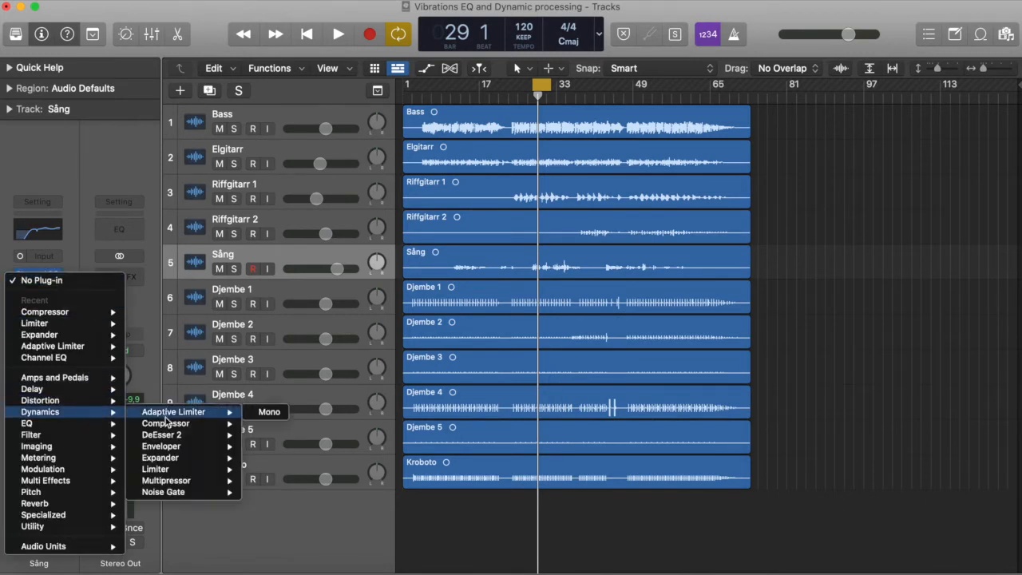
mouse_move(172, 424)
click(268, 425)
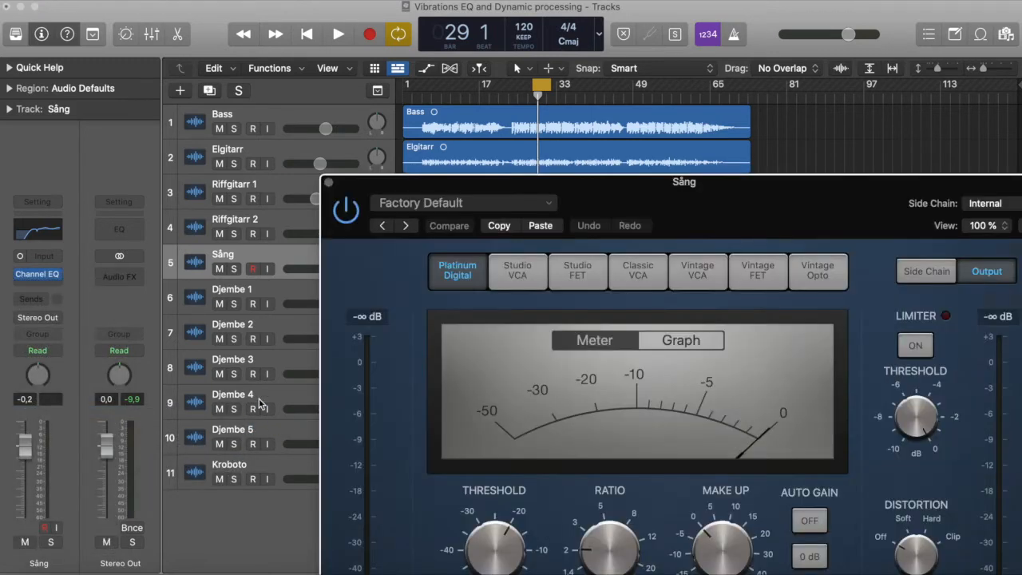
drag(695, 188, 557, 12)
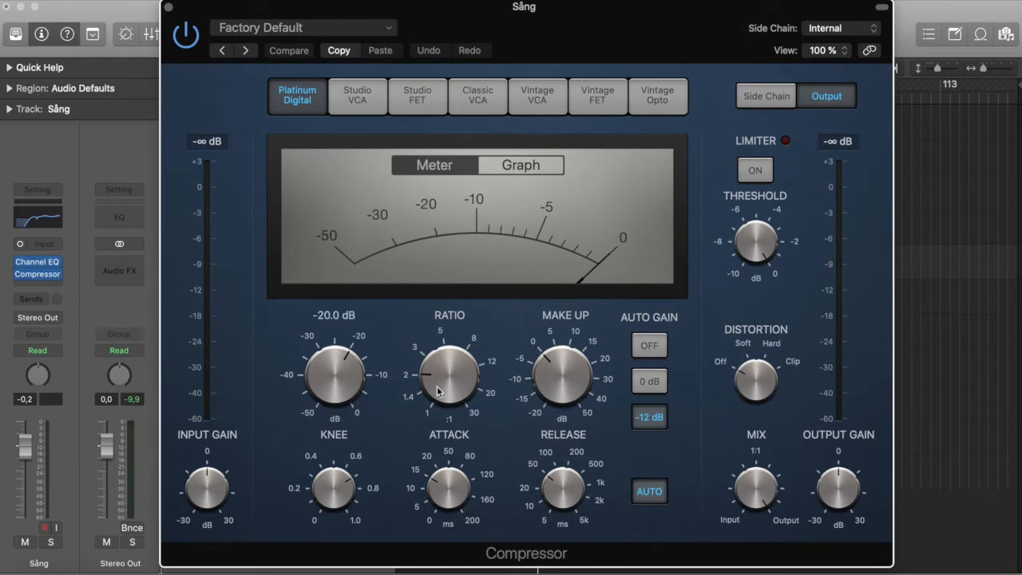
Step: Turn off the compressor's auto gain and automatic release
mouse_move(445, 392)
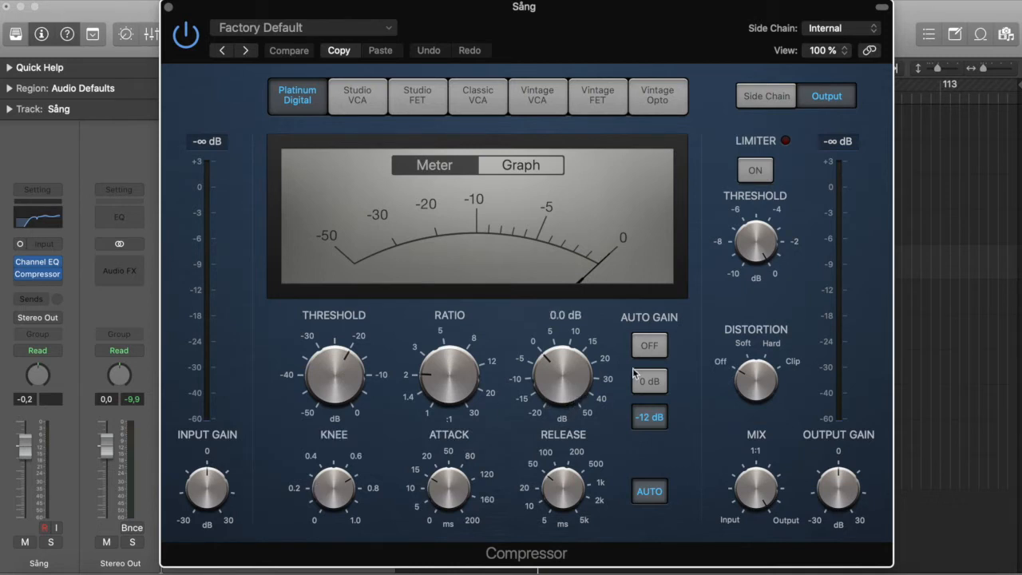
click(650, 349)
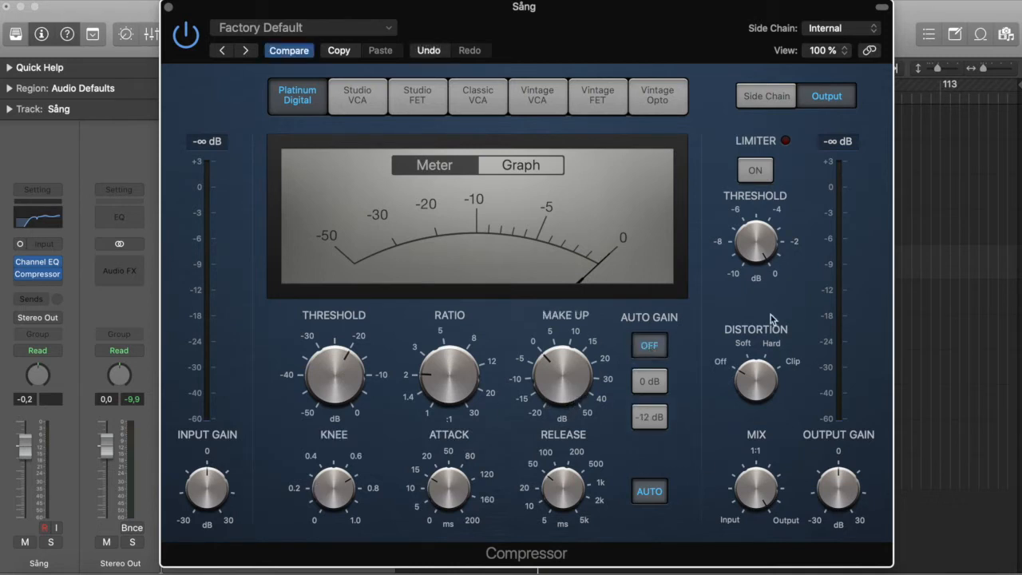
click(647, 491)
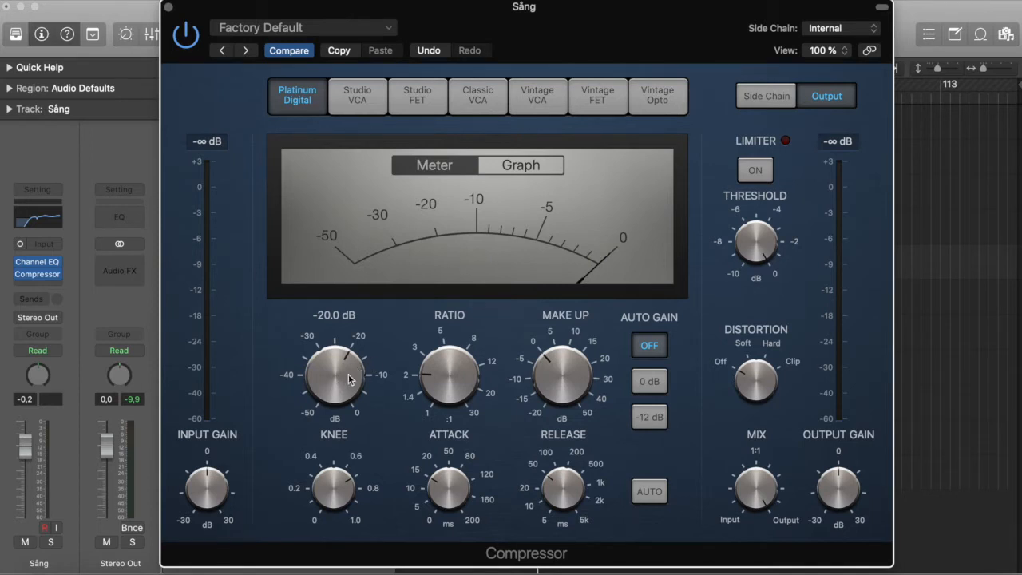
Step: Set the compressor's threshold to -24.0 dB, and sweep the ratio up and down, leaving it at 1.0:1
drag(349, 374, 335, 453)
drag(335, 451, 330, 389)
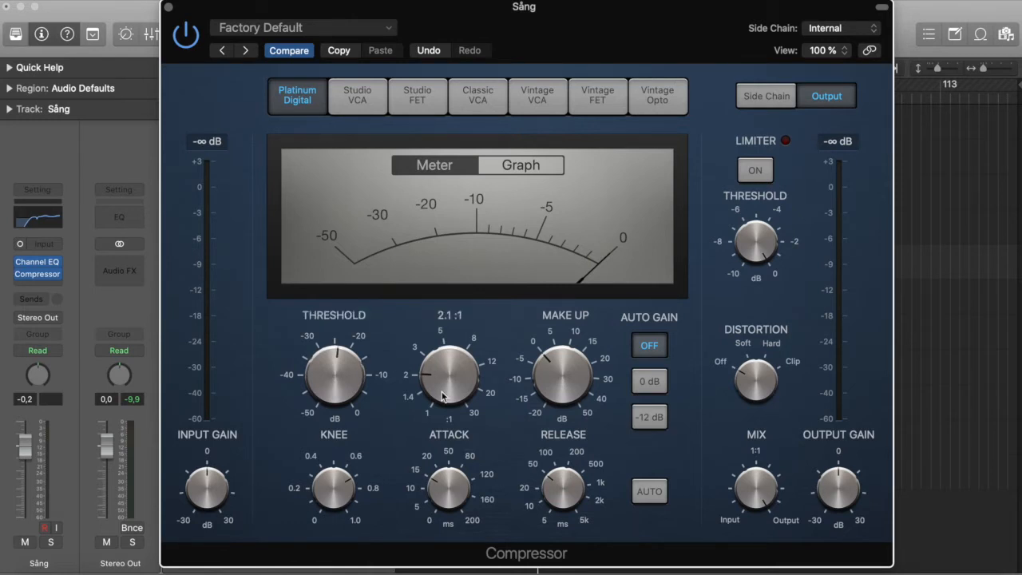
drag(444, 396, 457, 455)
mouse_move(457, 455)
mouse_move(452, 387)
drag(453, 395, 445, 354)
mouse_move(456, 432)
drag(449, 400, 513, 381)
drag(443, 382, 453, 488)
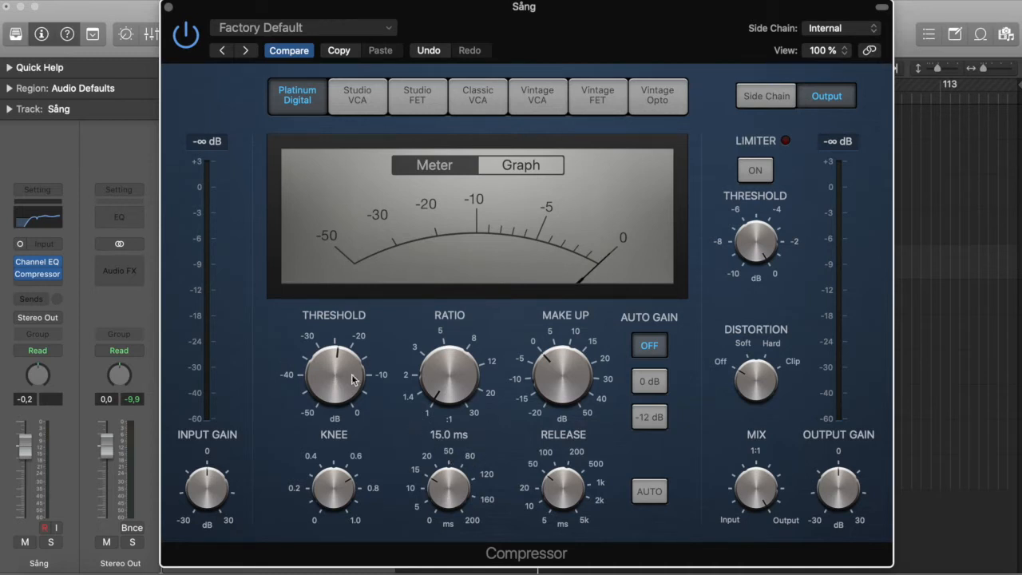
Step: Shorten the compressor's release to 43.0 ms
mouse_move(309, 381)
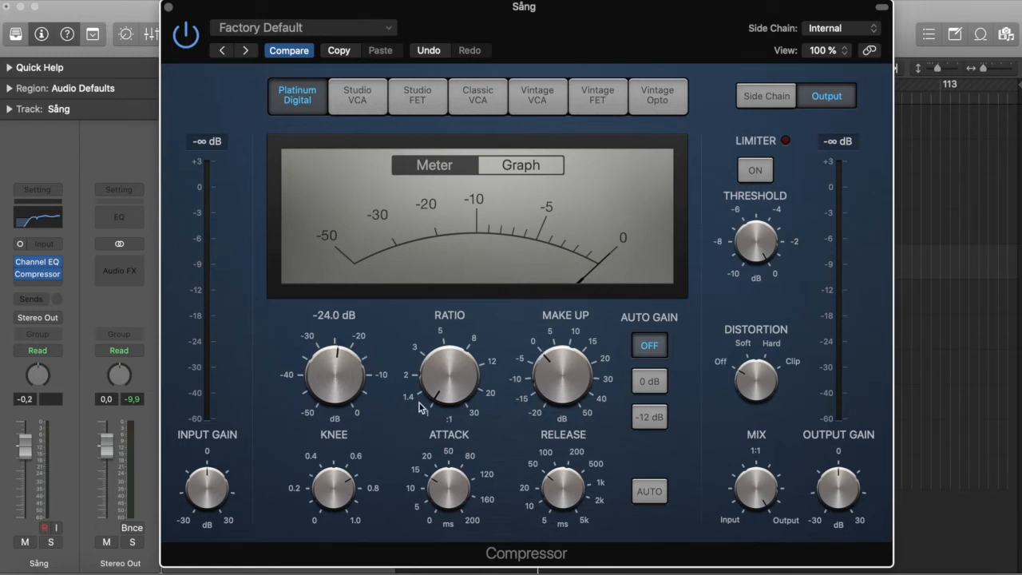
mouse_move(555, 493)
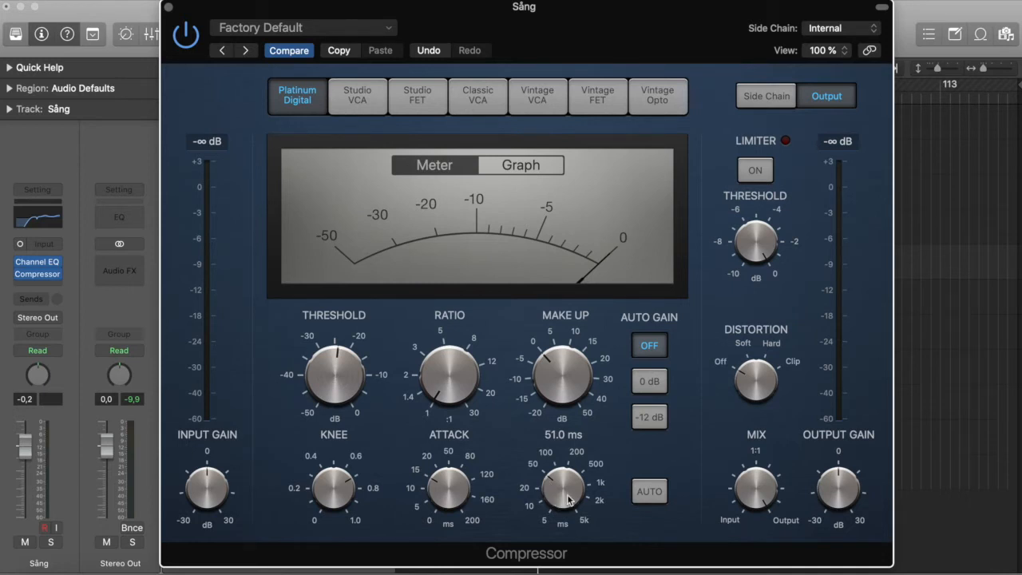
drag(571, 505, 573, 526)
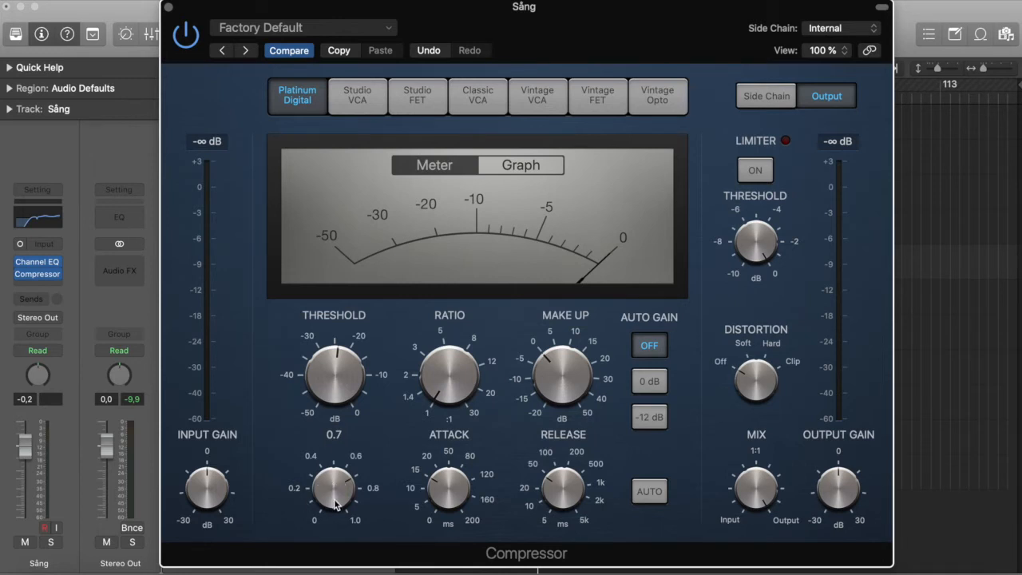
Step: Lower the compressor's knee to about 0.4 and raise the ratio to 1.3:1
mouse_move(336, 504)
mouse_down()
mouse_move(337, 496)
mouse_move(338, 520)
mouse_up()
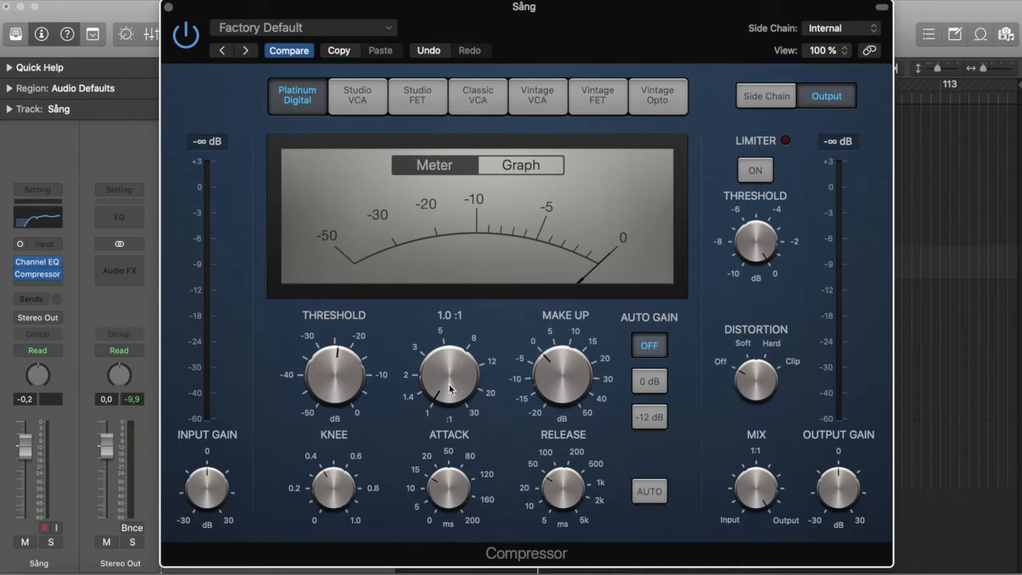
drag(450, 401, 438, 352)
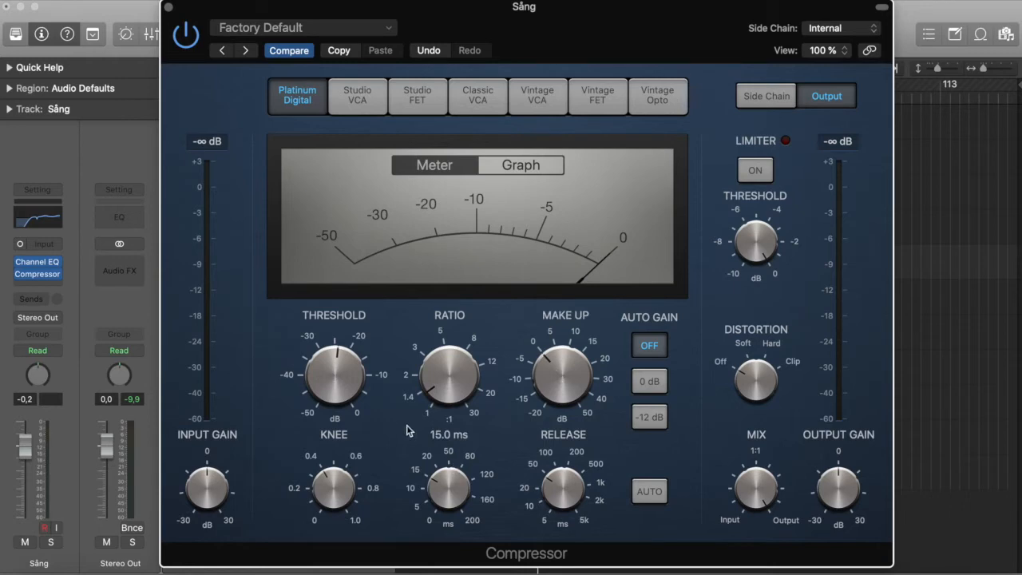
Step: Solo the Sång track, and lower the compressor's ratio to about 1:1
drag(561, 28, 563, 60)
click(235, 269)
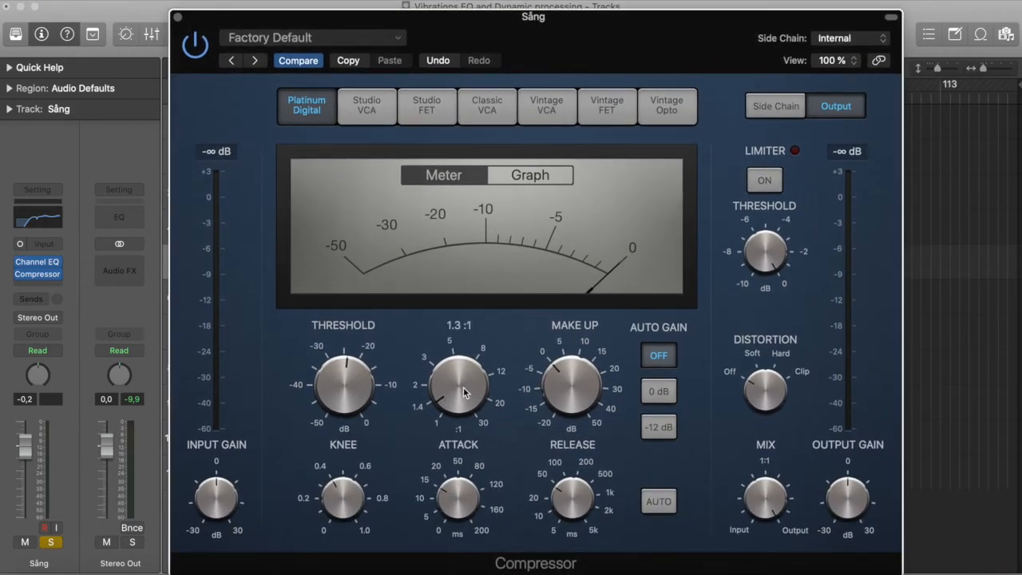
mouse_move(457, 400)
mouse_move(569, 424)
Step: Lengthen the compressor's release to about 200 ms and set the attack to 14.5 ms
mouse_move(578, 505)
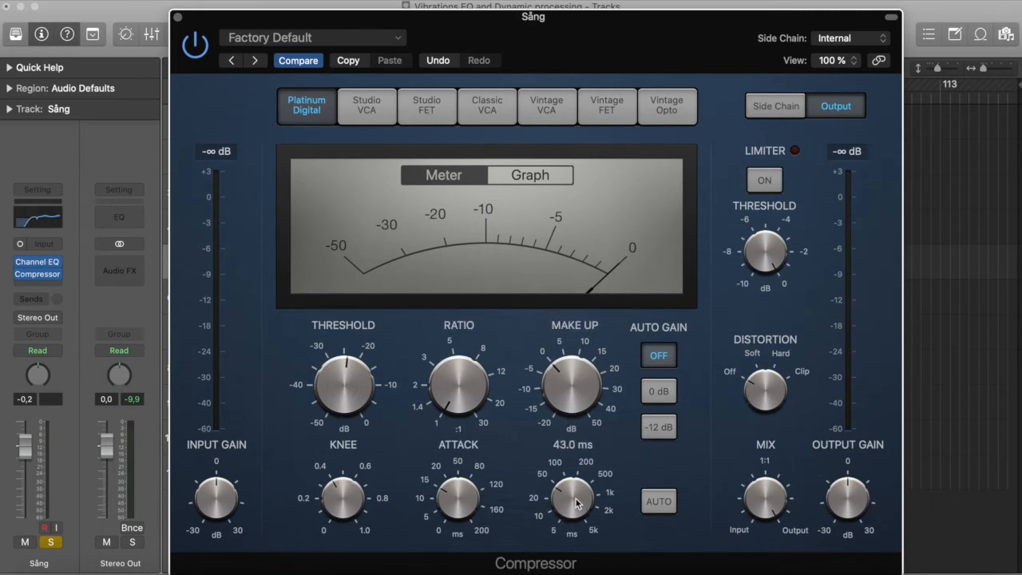
drag(577, 503, 581, 470)
mouse_move(456, 510)
drag(455, 509, 456, 511)
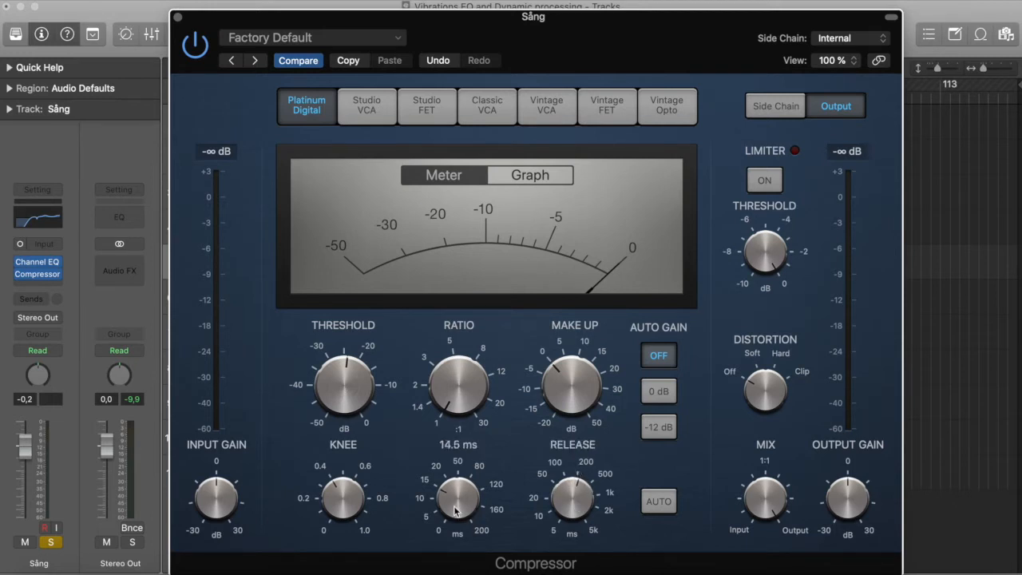
Step: Play back the Sång track and raise the compressor's ratio to about 3:1
key(space)
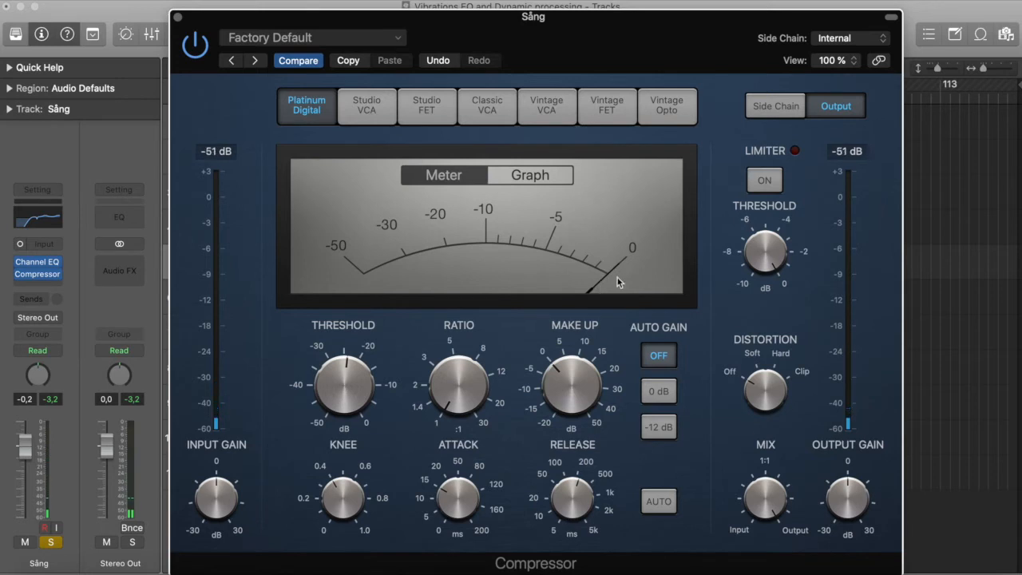
mouse_move(426, 387)
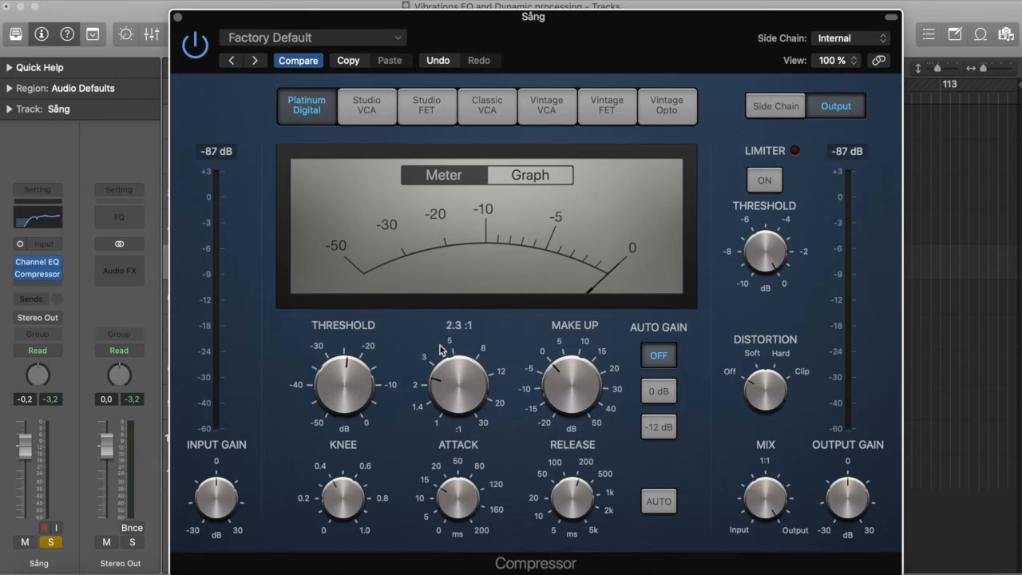
drag(440, 346, 441, 339)
drag(440, 335, 443, 332)
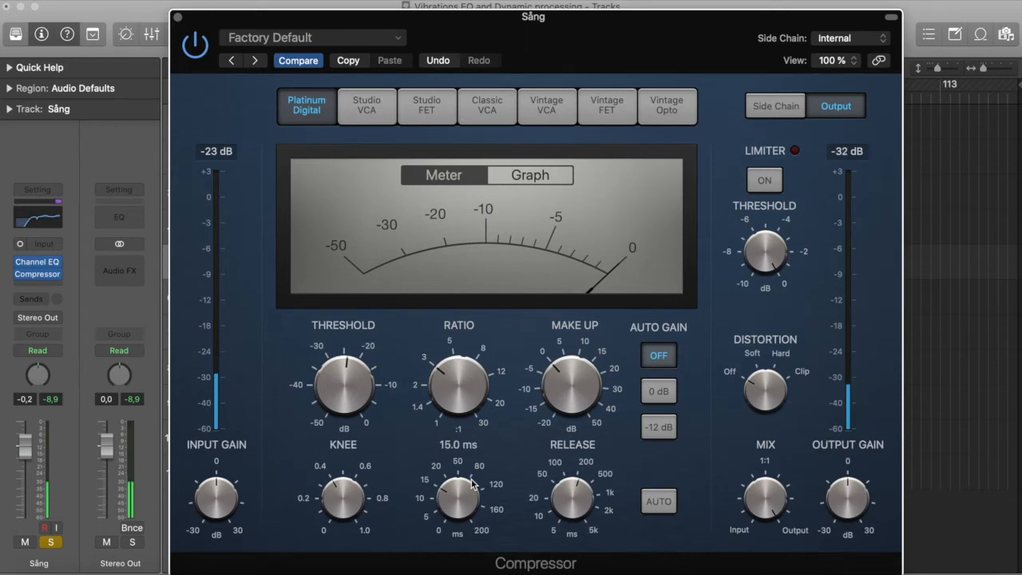
Step: Lengthen the compressor's release to 1100 ms and shorten its attack to 5.5 ms while listening to the vocal
drag(574, 502, 573, 473)
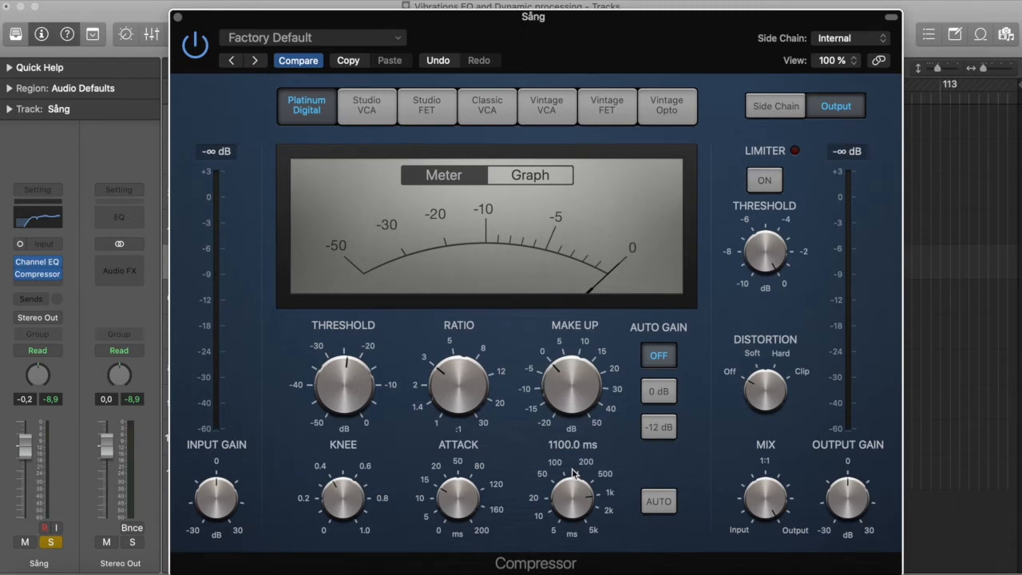
key(space)
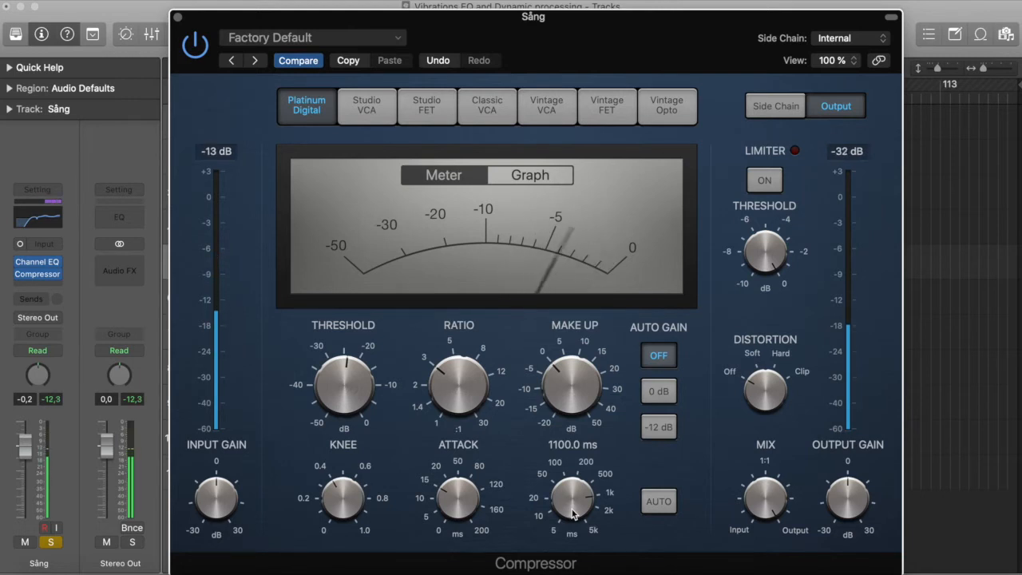
mouse_move(474, 510)
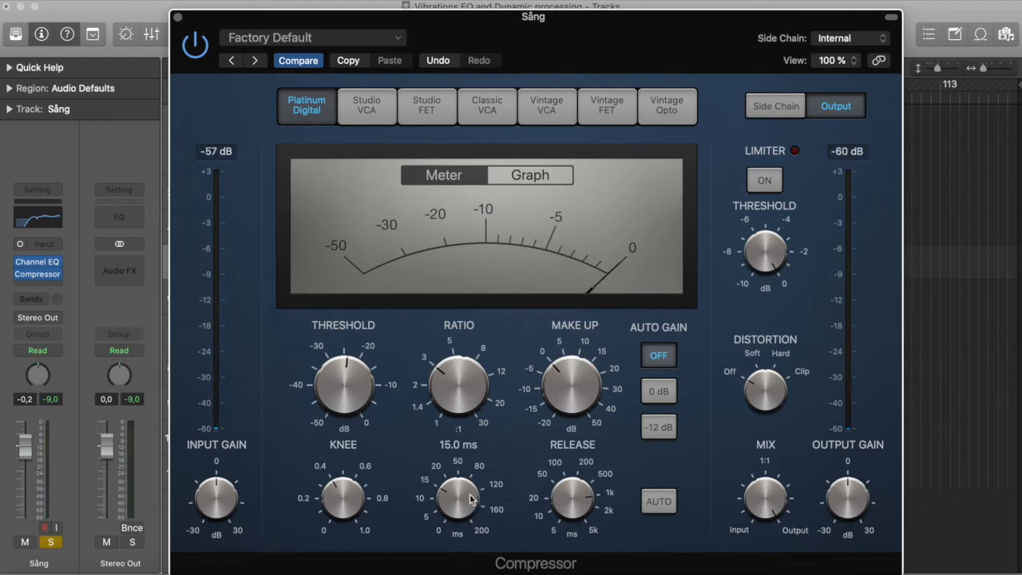
drag(471, 499, 472, 526)
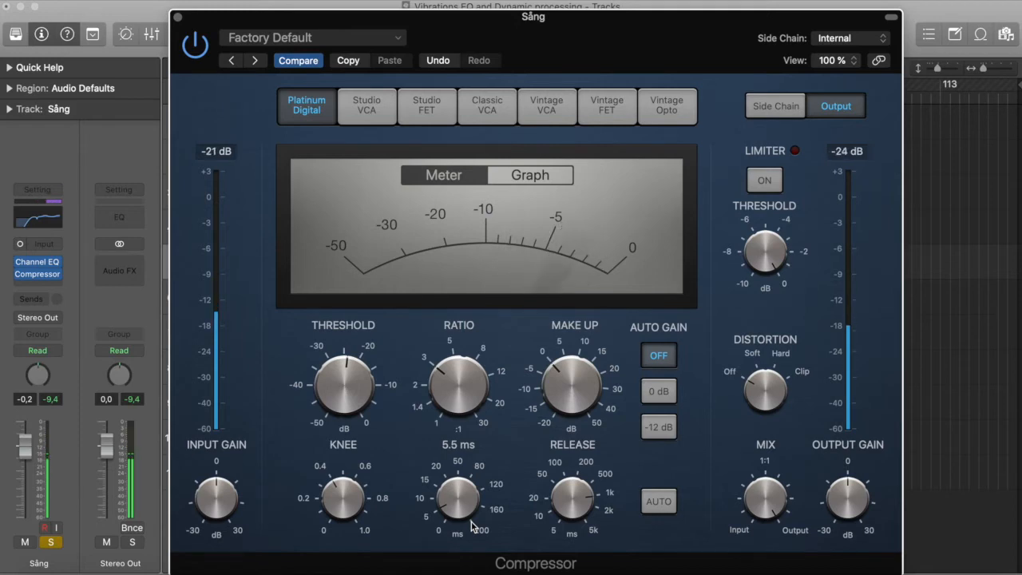
Step: Raise the Sång compressor's knee to 0.6 and audition the vocal
drag(475, 40, 503, 48)
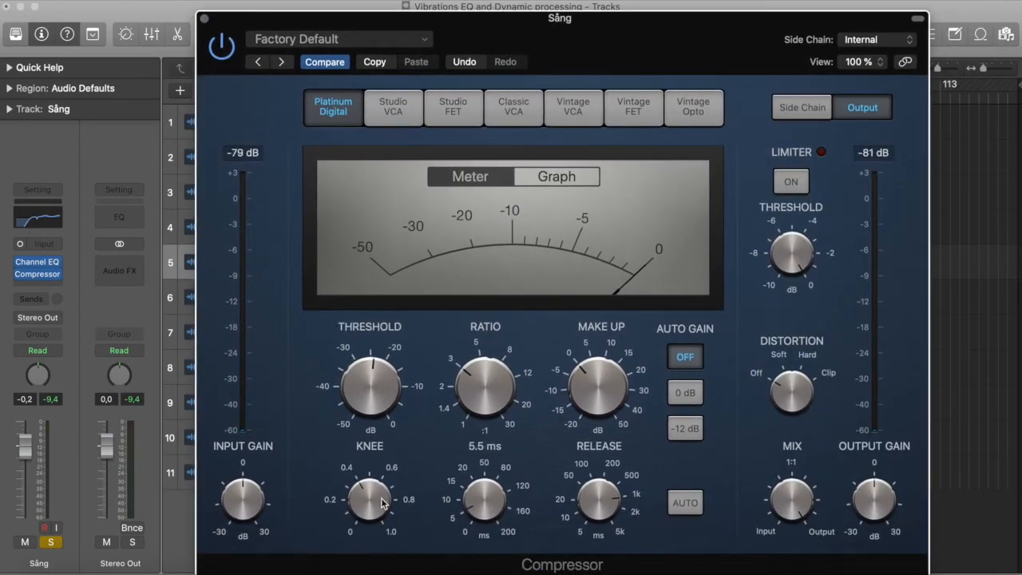
mouse_move(371, 505)
scroll(370, 503, up, 1)
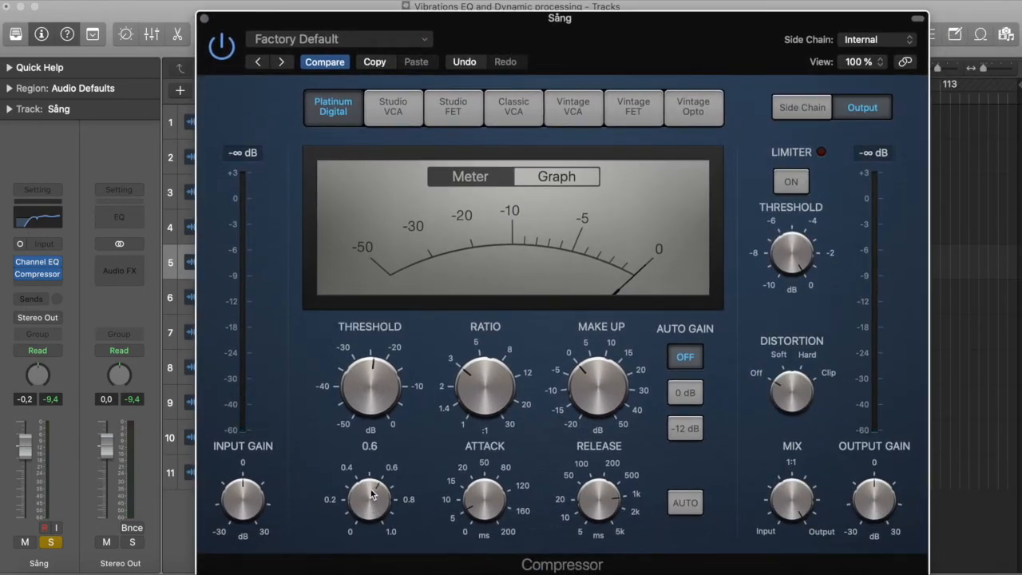
key(space)
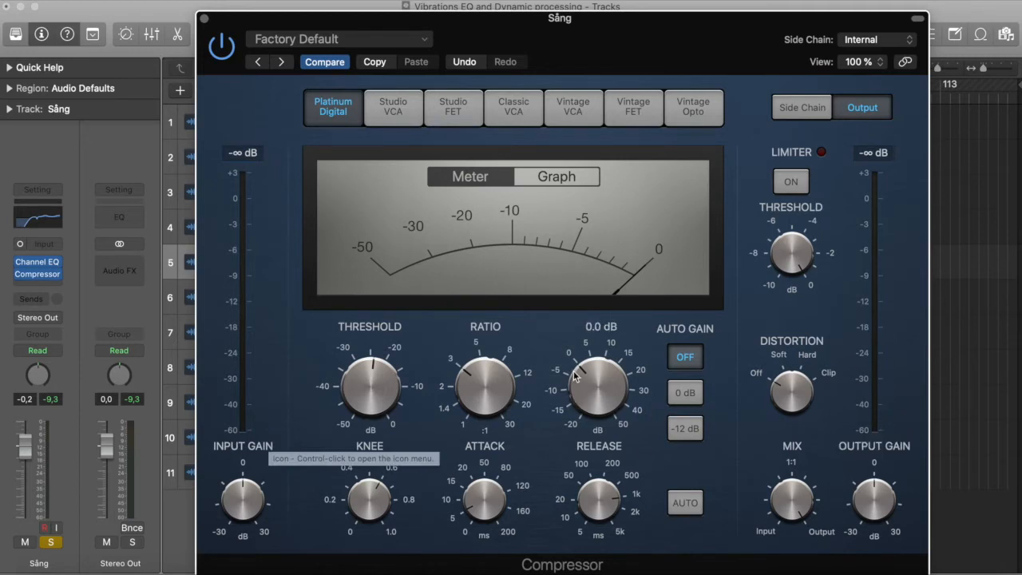
Step: Play the vocal and switch the compressor off and on again to compare the sound
key(space)
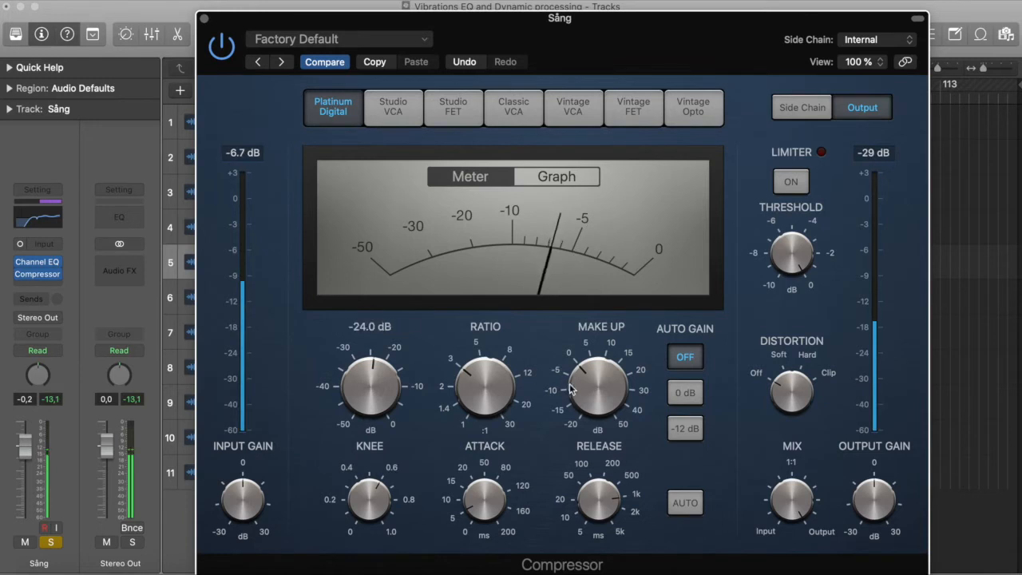
click(226, 54)
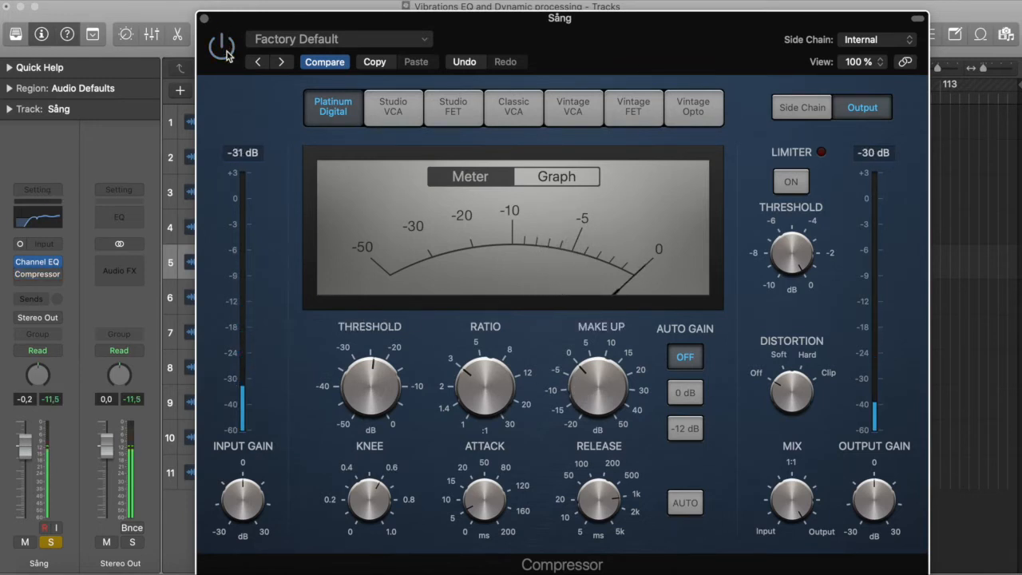
click(227, 53)
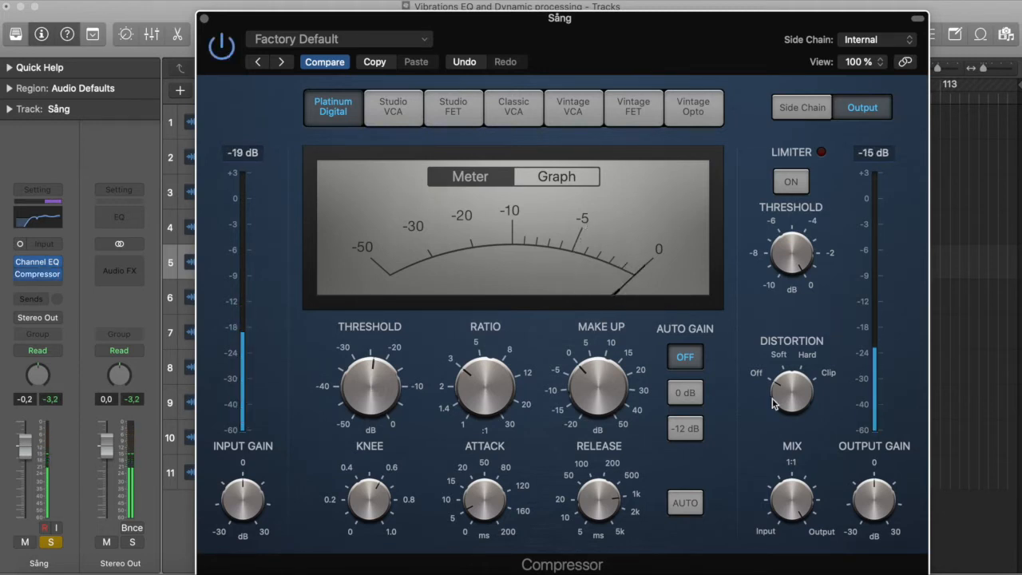
Step: Raise the Sång compressor's make-up gain to about 5 dB and compare the vocal with the compressor bypassed and active
mouse_move(632, 396)
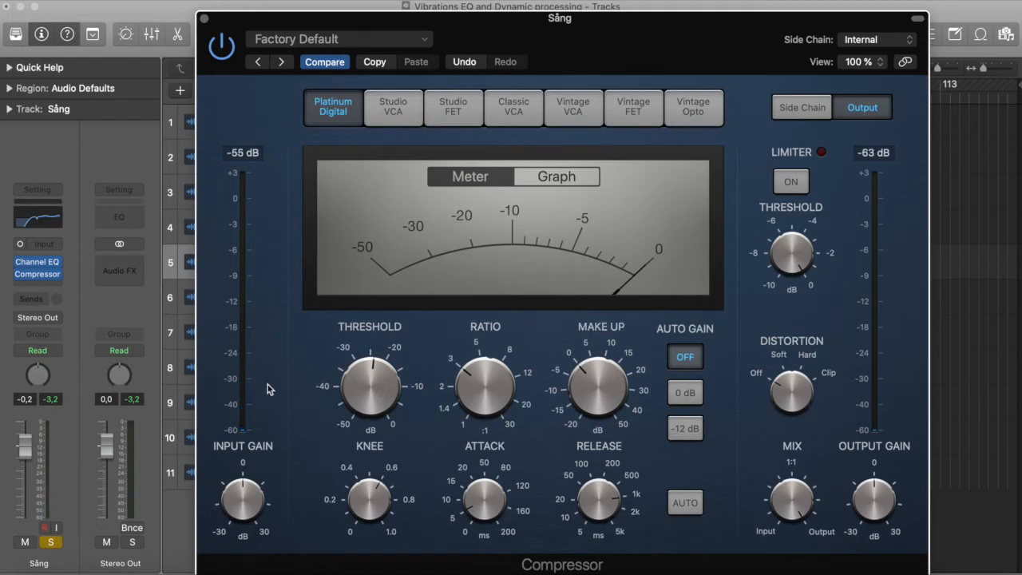
mouse_move(573, 382)
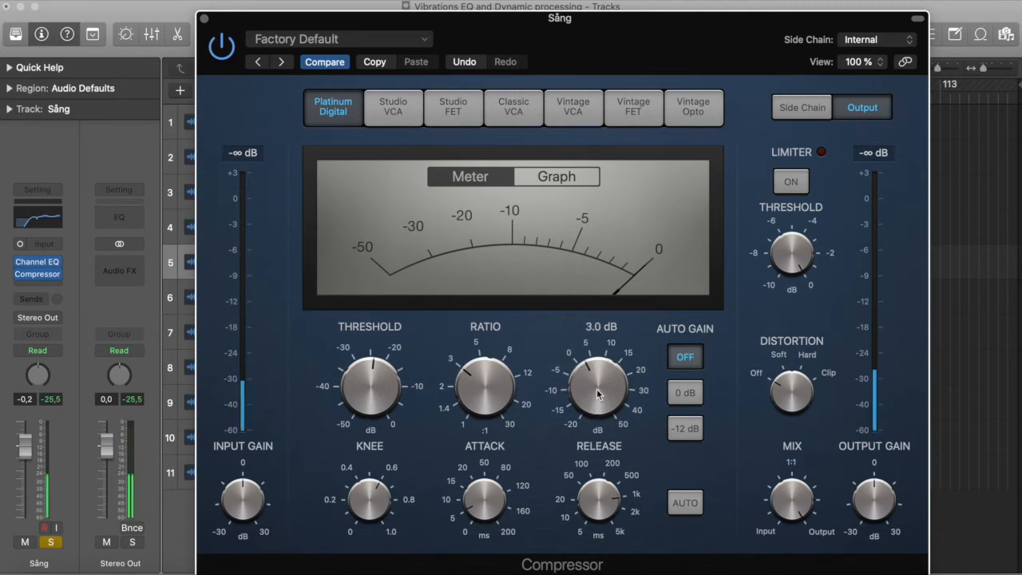
drag(598, 394, 597, 383)
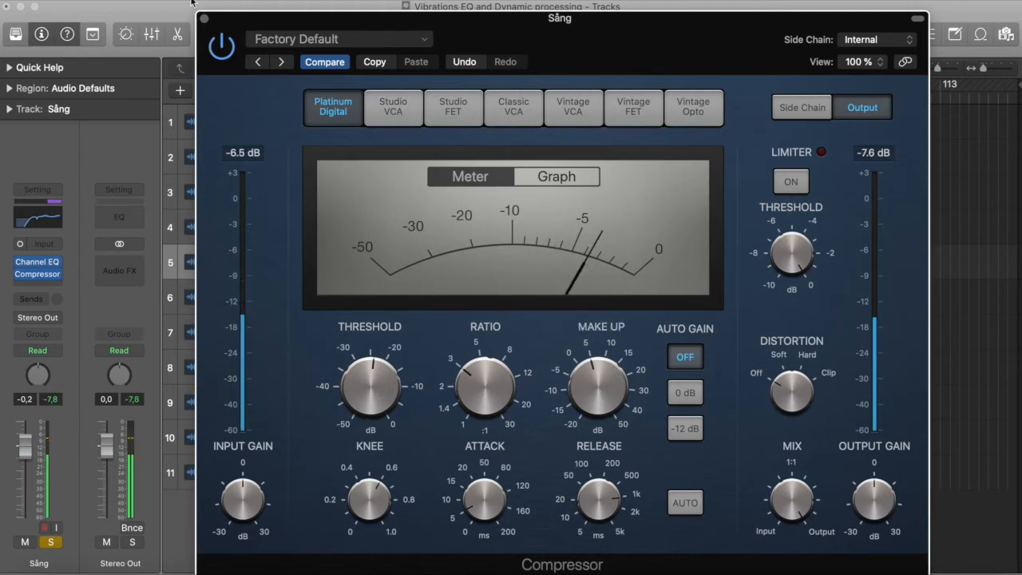
click(227, 50)
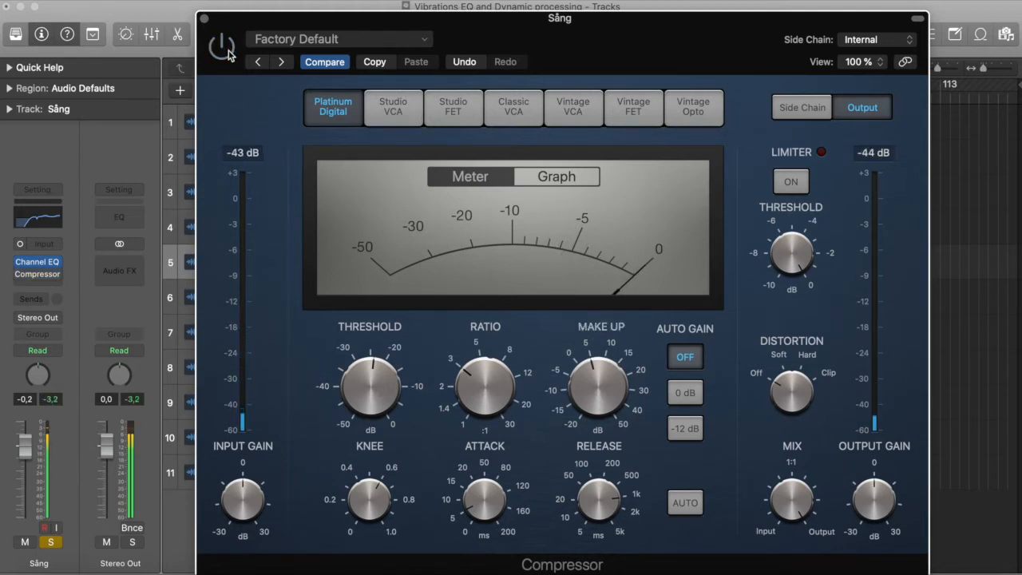
click(227, 49)
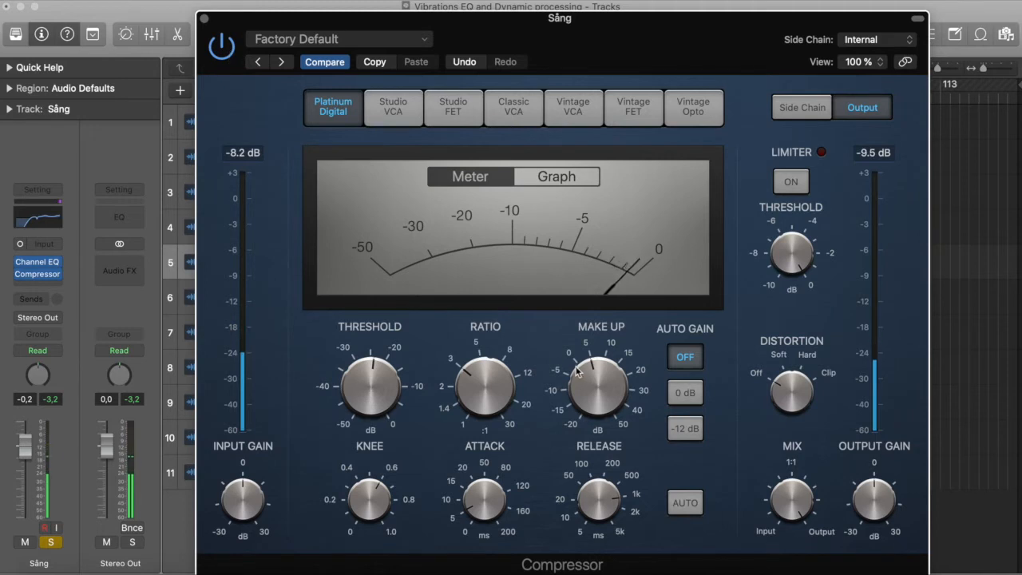
mouse_move(594, 375)
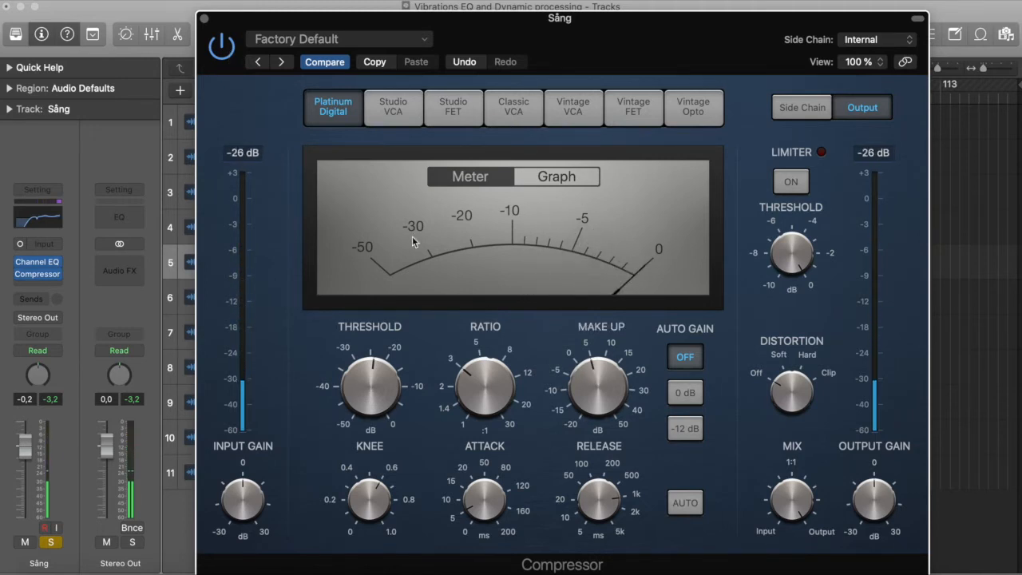
Step: Close the Sång compressor and switch the solo from Sång to the Bass track
click(205, 19)
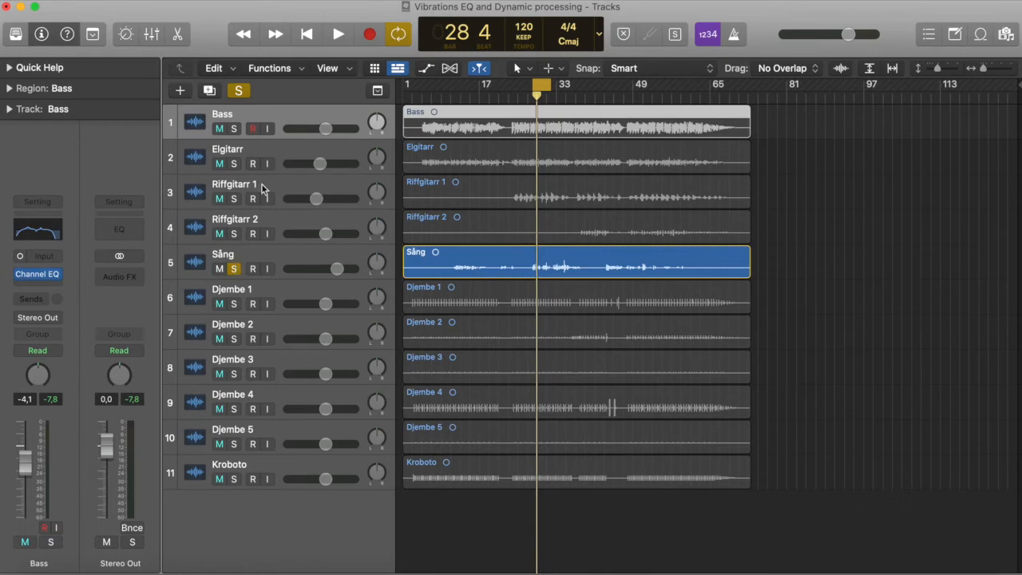
click(234, 270)
click(234, 129)
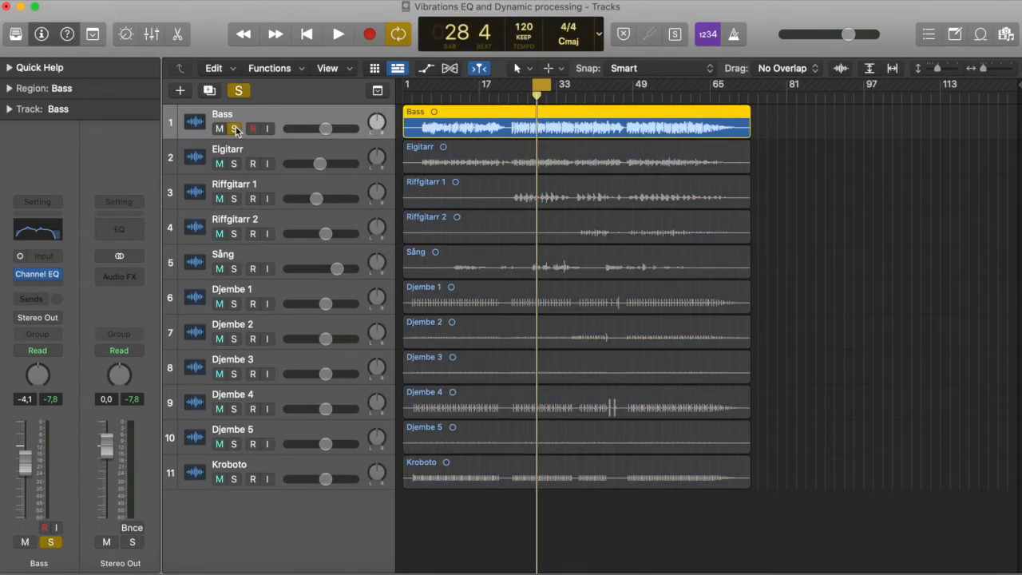
Step: Insert a Compressor after the Channel EQ on the Bass track and reposition its window to show all controls
click(60, 287)
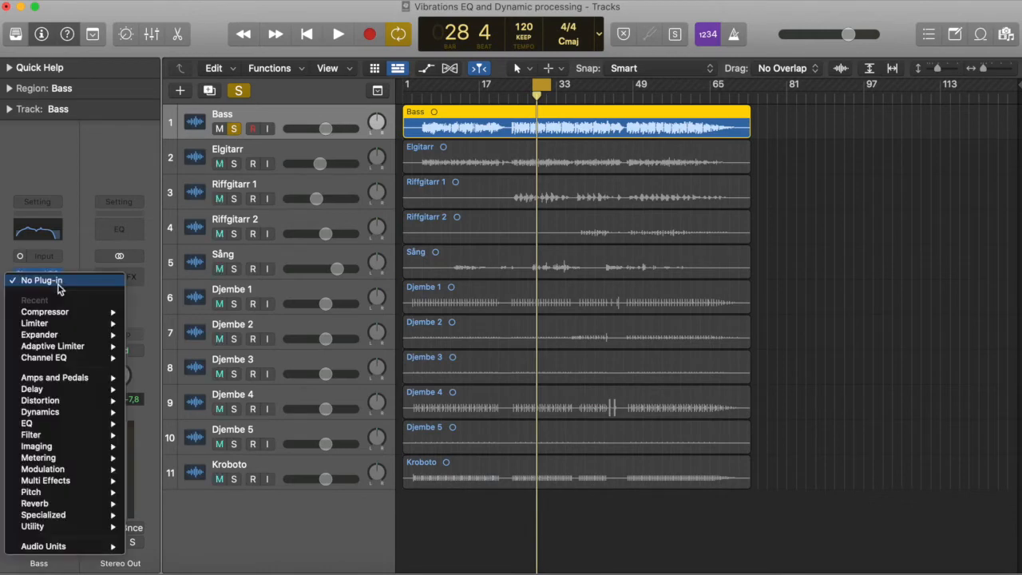
mouse_move(112, 313)
click(154, 311)
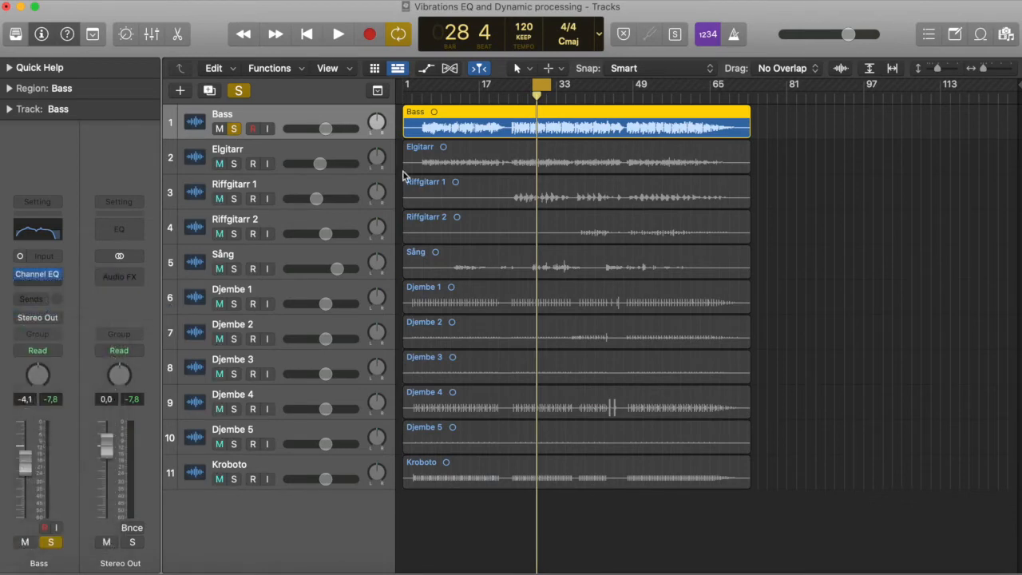
drag(672, 204, 476, 38)
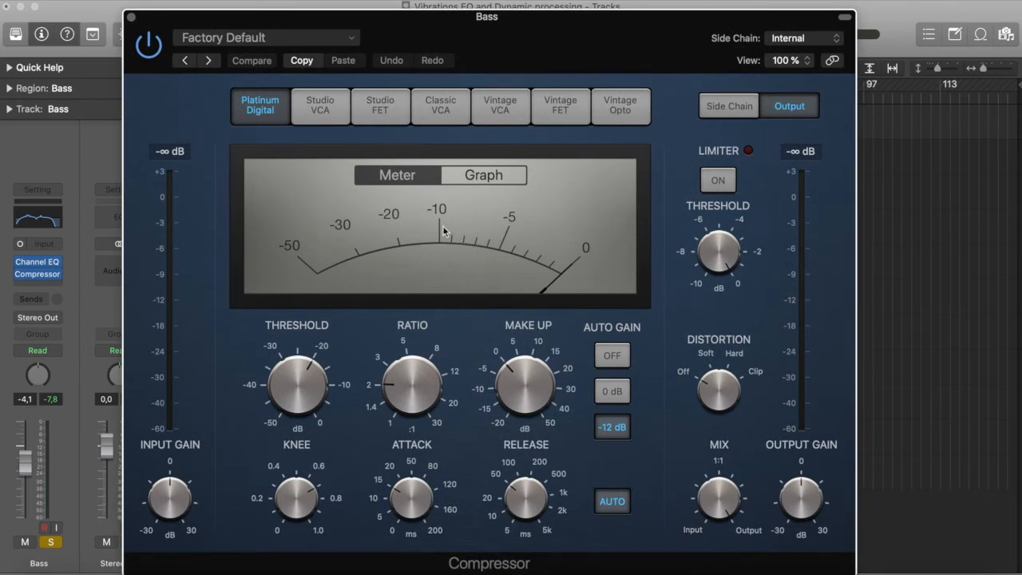
Step: Play the bass and turn off auto gain and automatic release in its compressor
key(space)
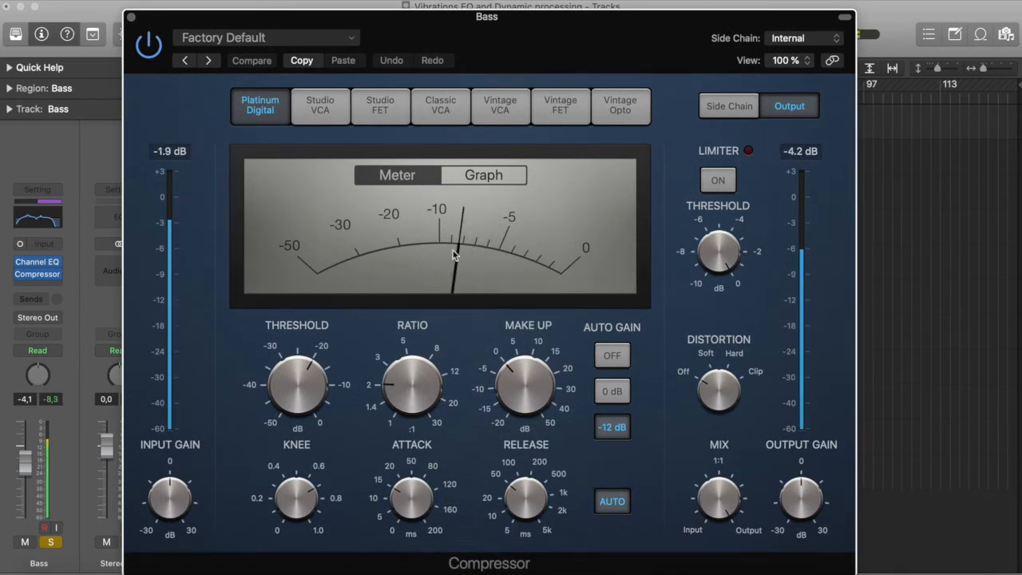
mouse_move(466, 366)
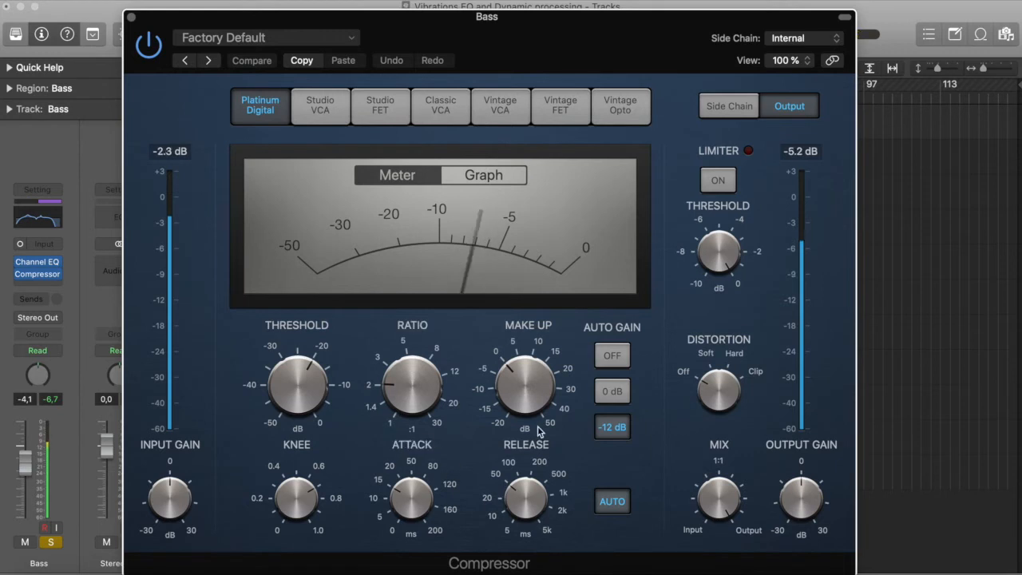
click(613, 358)
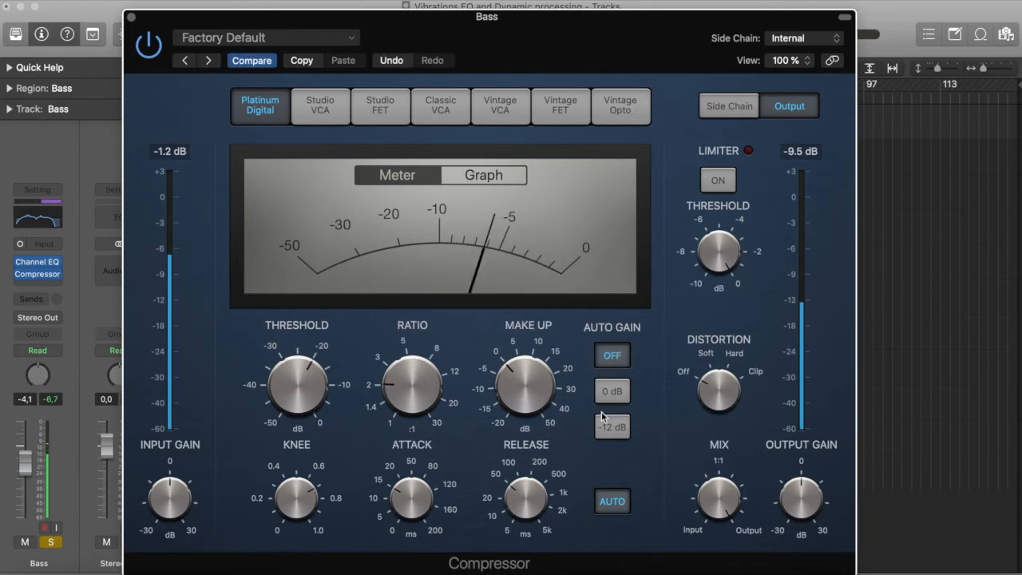
click(612, 503)
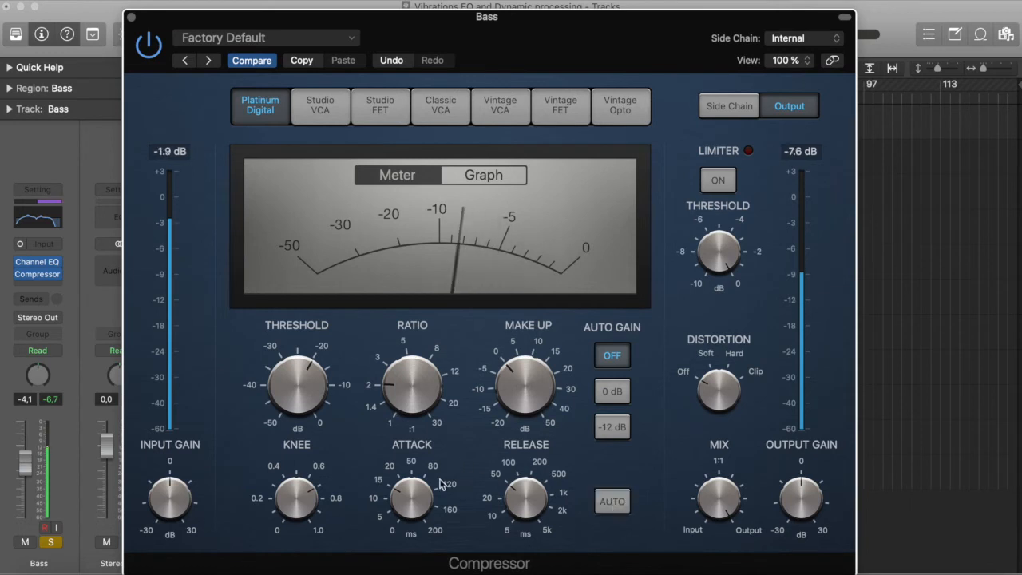
click(525, 503)
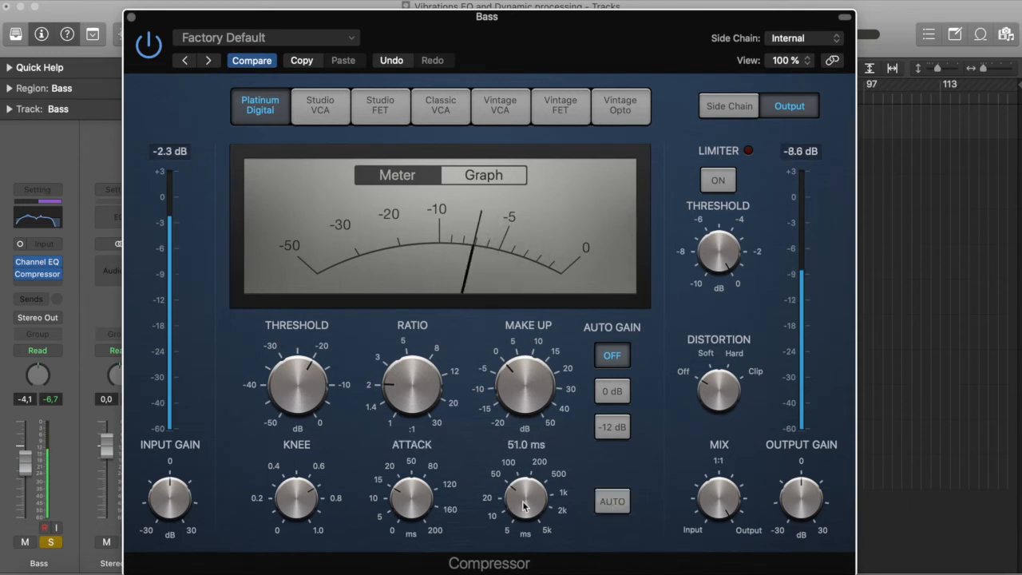
Step: Set the Bass compressor's ratio to 3.1:1 and raise its threshold to about -12 dB
mouse_move(414, 406)
drag(413, 405, 401, 318)
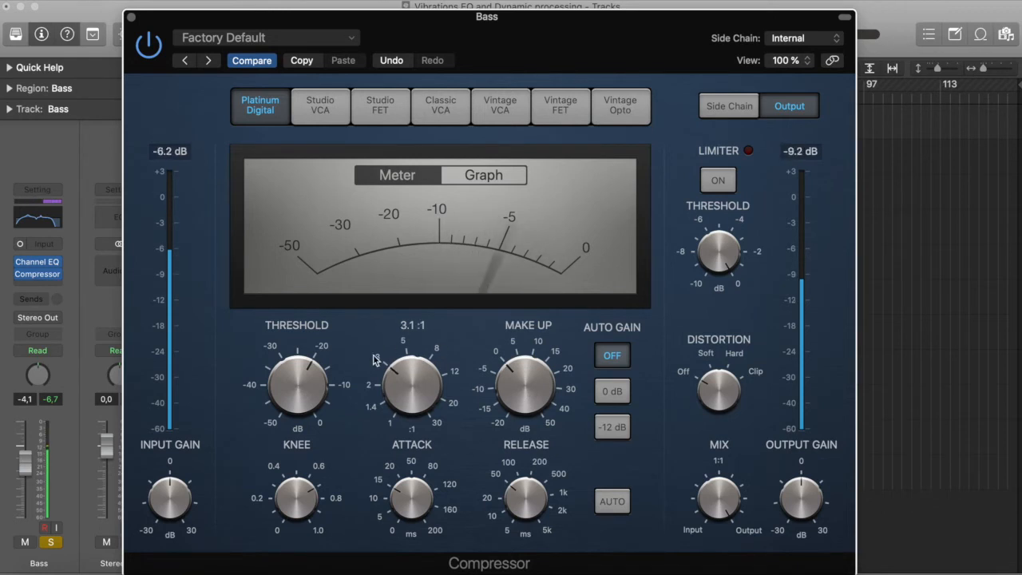
mouse_move(315, 405)
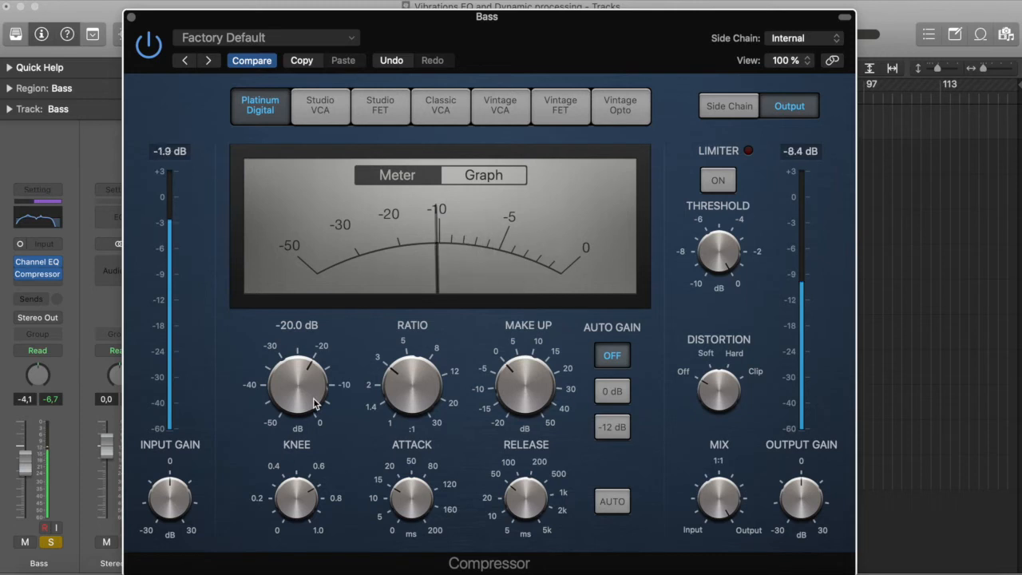
drag(314, 406, 310, 370)
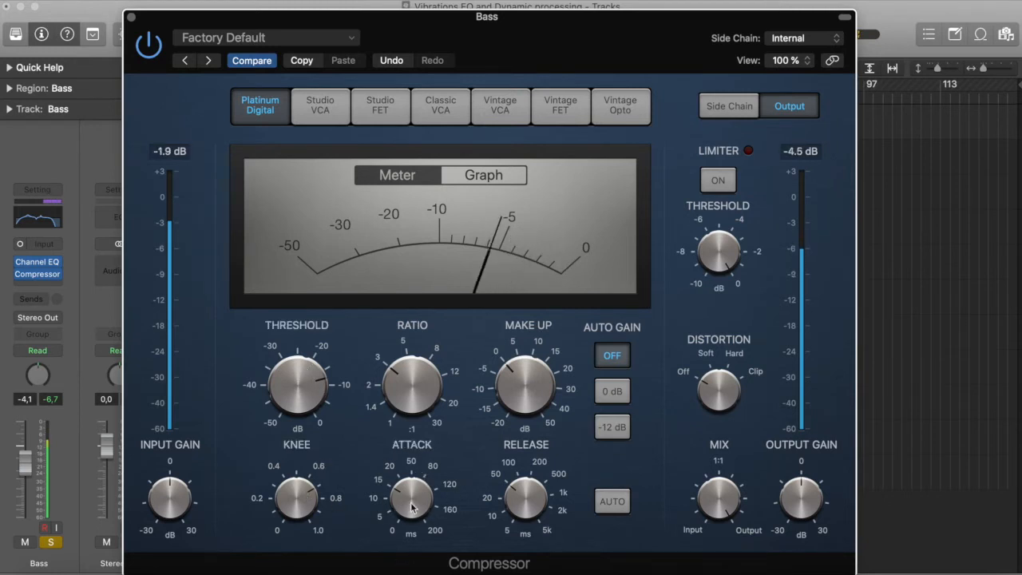
Step: Lengthen the Bass compressor's release to about 200 ms and its attack to about 50 ms
drag(518, 505, 520, 475)
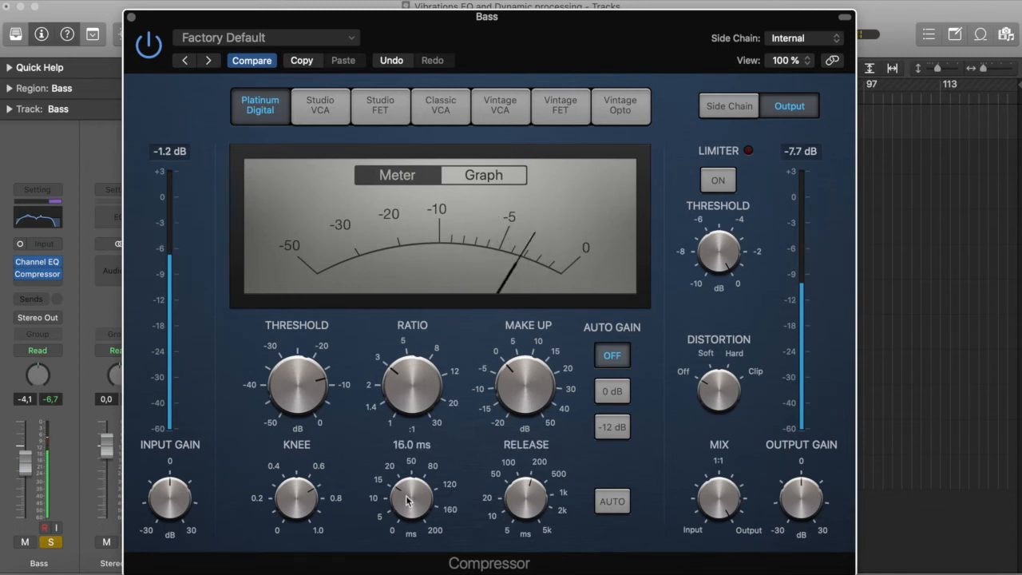
drag(409, 493, 412, 479)
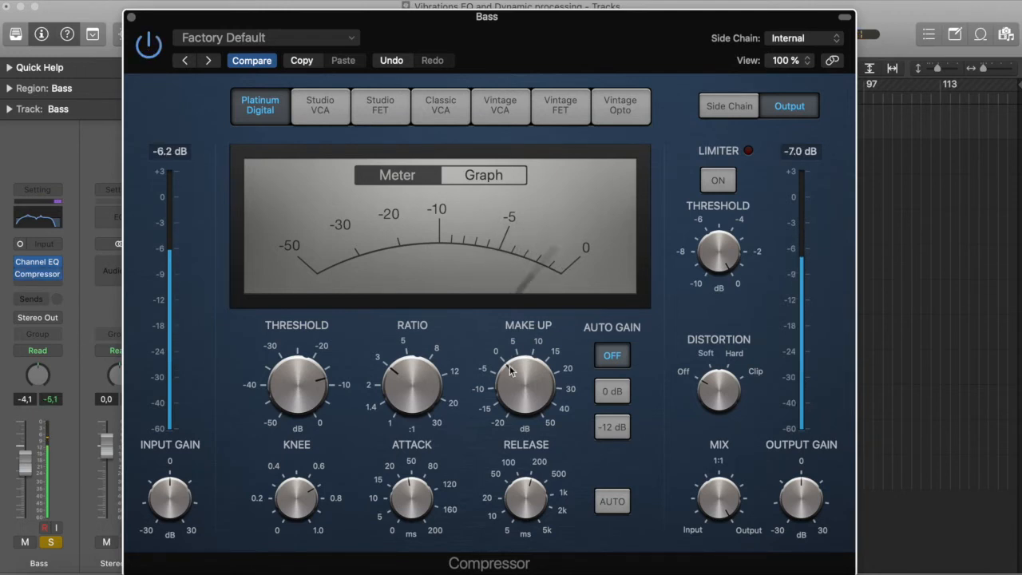
Step: Raise the Bass compressor's make-up gain to 3.0 dB
mouse_move(519, 393)
drag(520, 393, 520, 384)
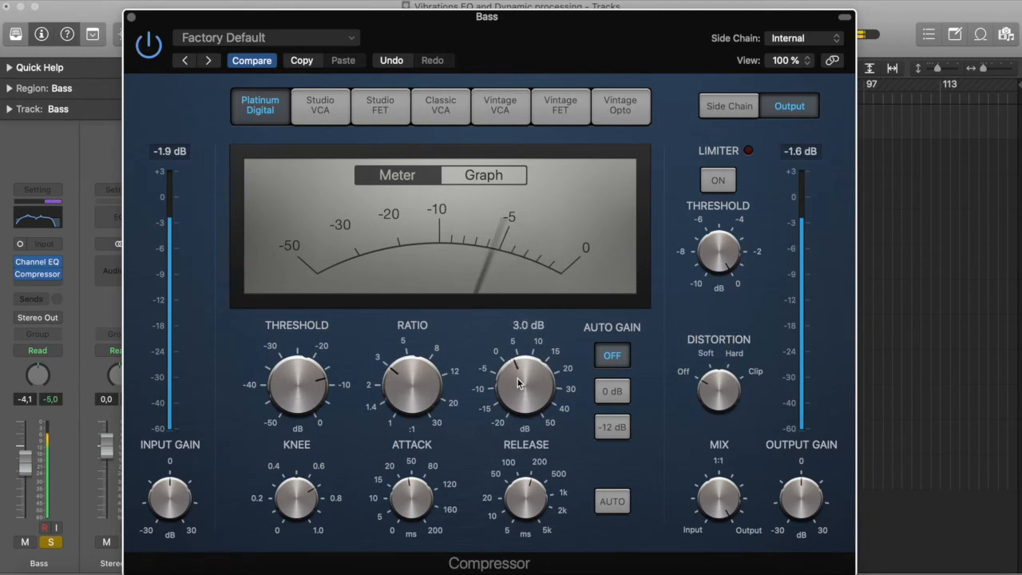
Step: Compare the Bass with its compressor bypassed and active, trim the make-up gain slightly lower, and close the compressor
click(155, 51)
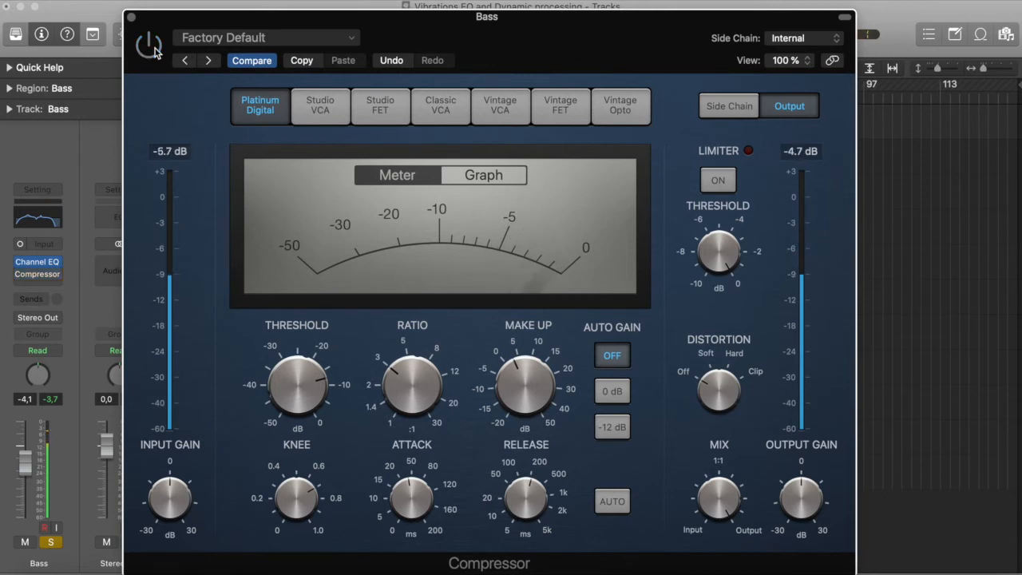
click(155, 51)
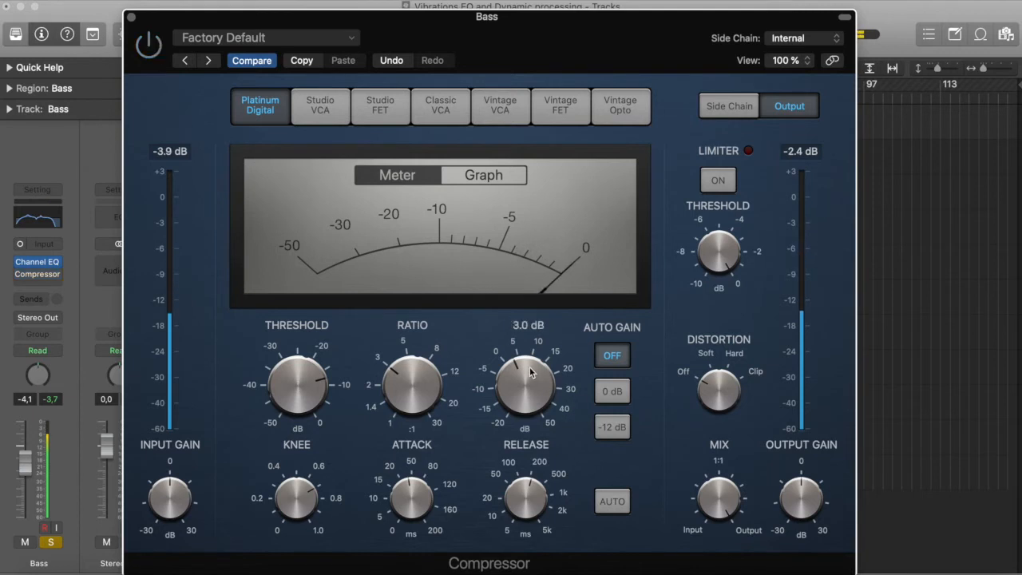
drag(531, 373, 530, 379)
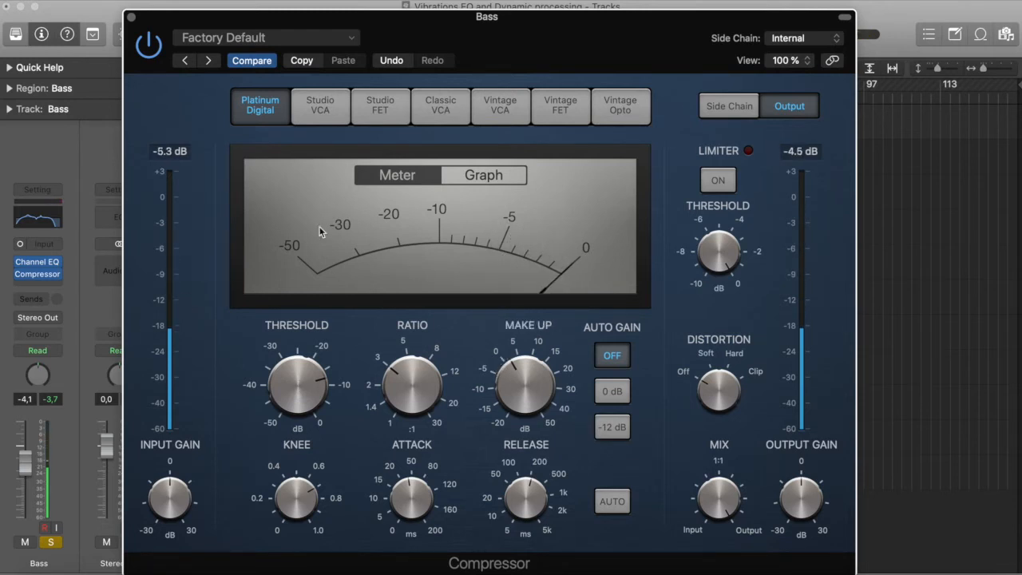
click(133, 17)
Step: Unsolo the Bass track and, in the mixer, solo the Djembe 1 to Djembe 5 and Kroboto channels
click(234, 128)
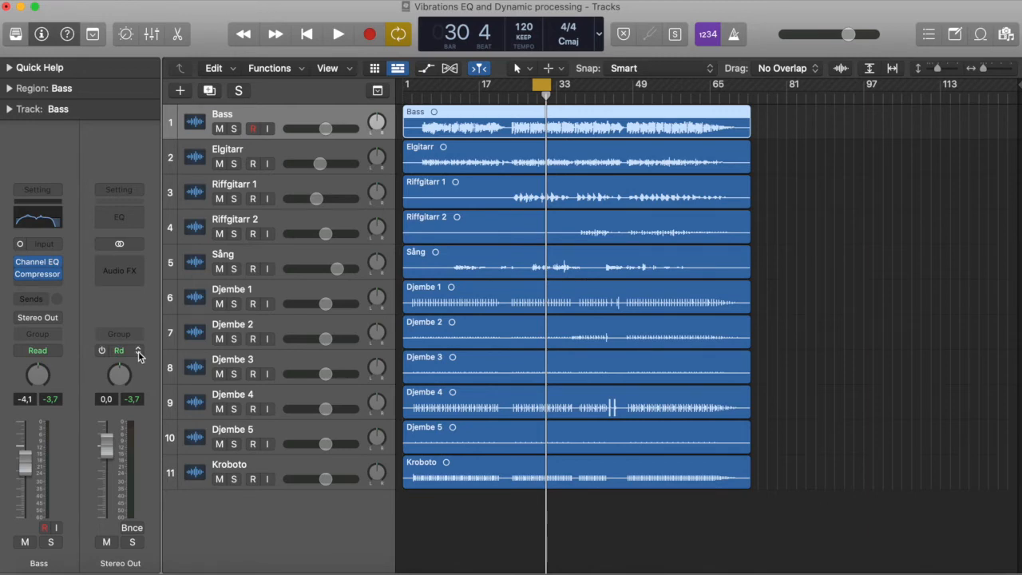
key(super+2)
drag(352, 533, 592, 541)
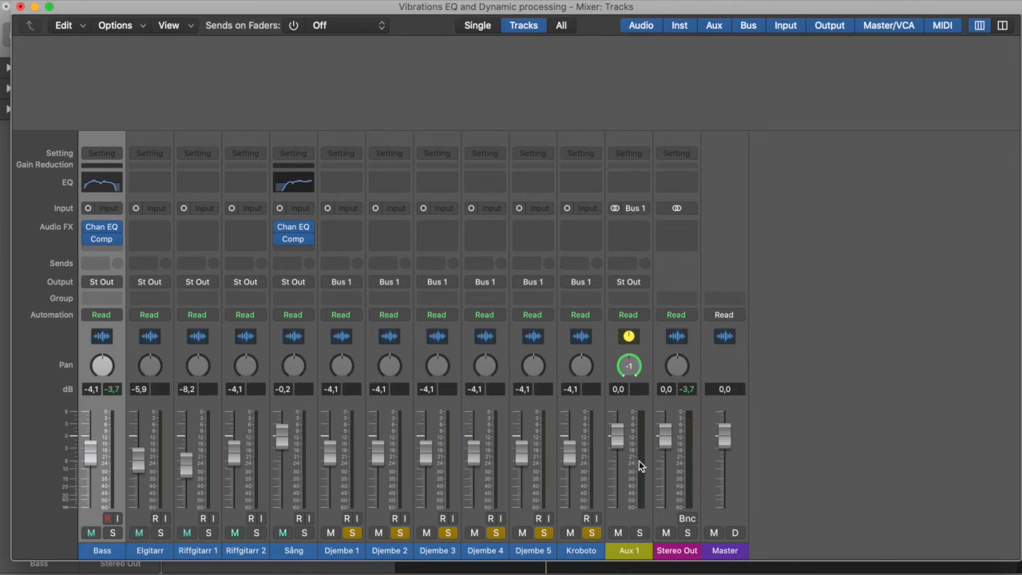
Step: Insert a stereo Expander on the Aux 1 channel and turn off its auto gain
click(644, 231)
mouse_move(657, 280)
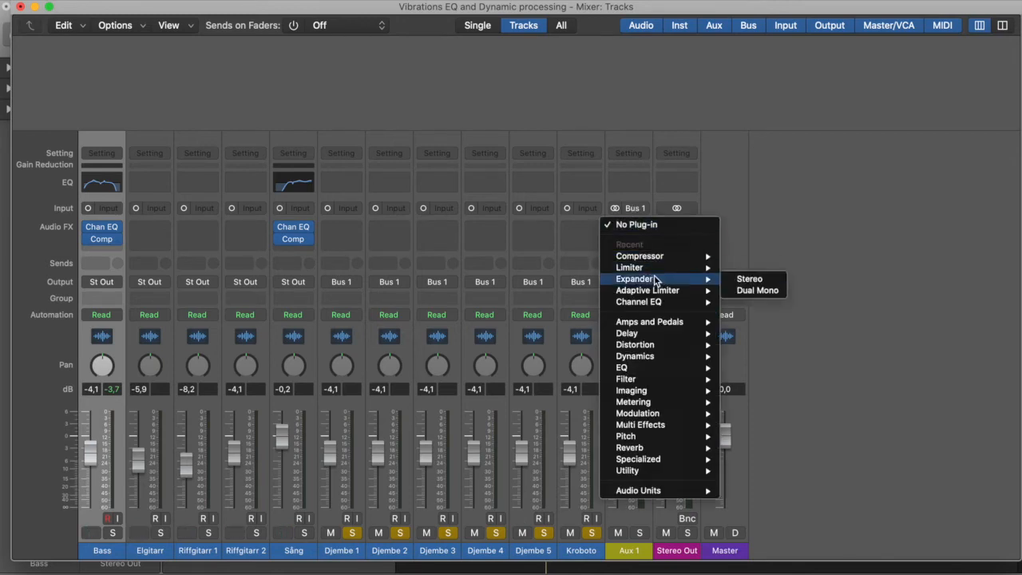
click(744, 279)
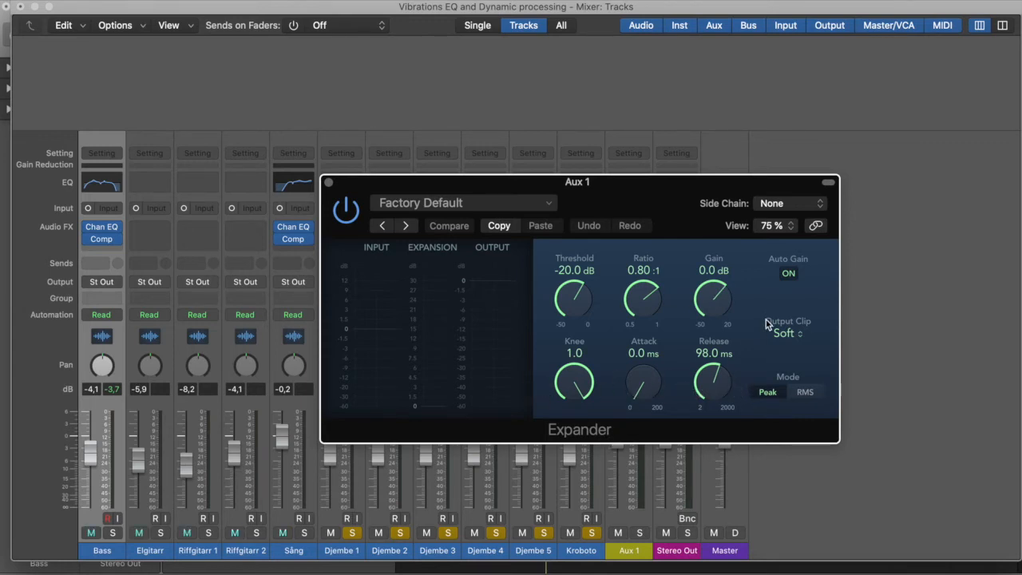
click(788, 275)
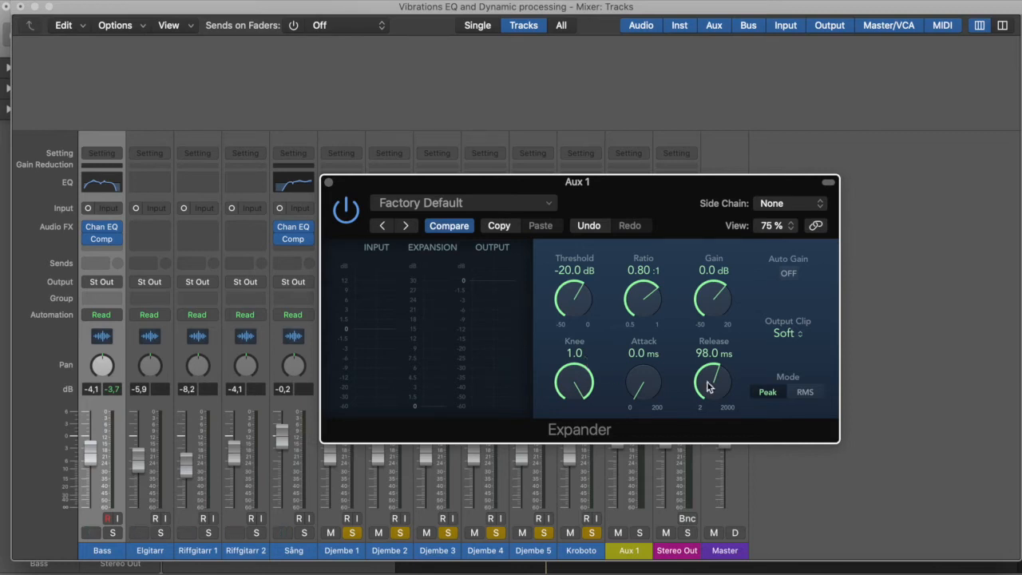
Step: Set the expander's threshold to -25.0 dB, ratio to 0.70:1, gain to -6.0 dB and attack to 7.0 ms
mouse_move(580, 301)
mouse_down()
mouse_move(574, 316)
mouse_move(579, 286)
mouse_move(581, 343)
mouse_move(578, 298)
mouse_move(576, 308)
mouse_up()
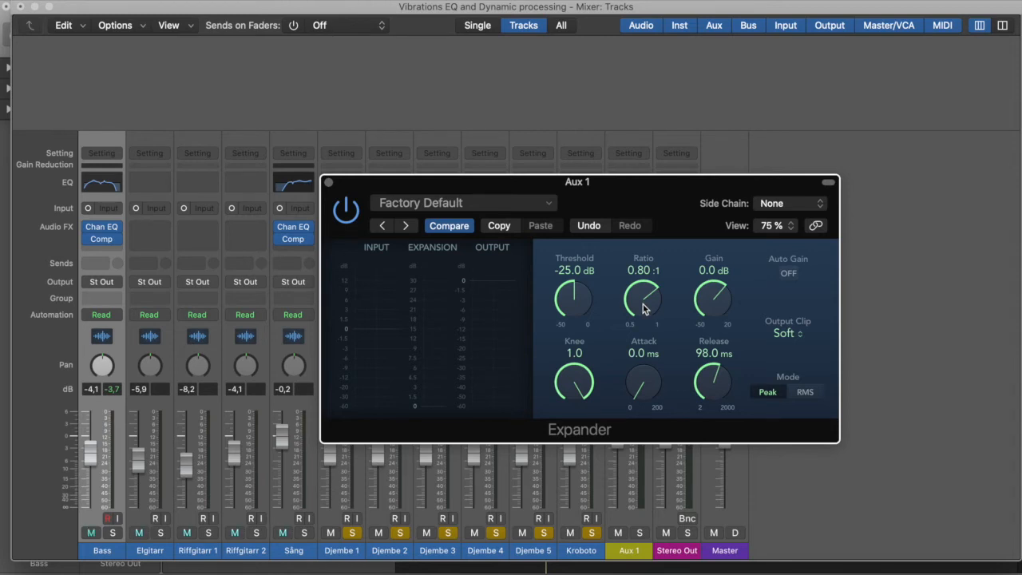
drag(644, 310, 651, 224)
drag(651, 294, 615, 403)
drag(717, 302, 717, 324)
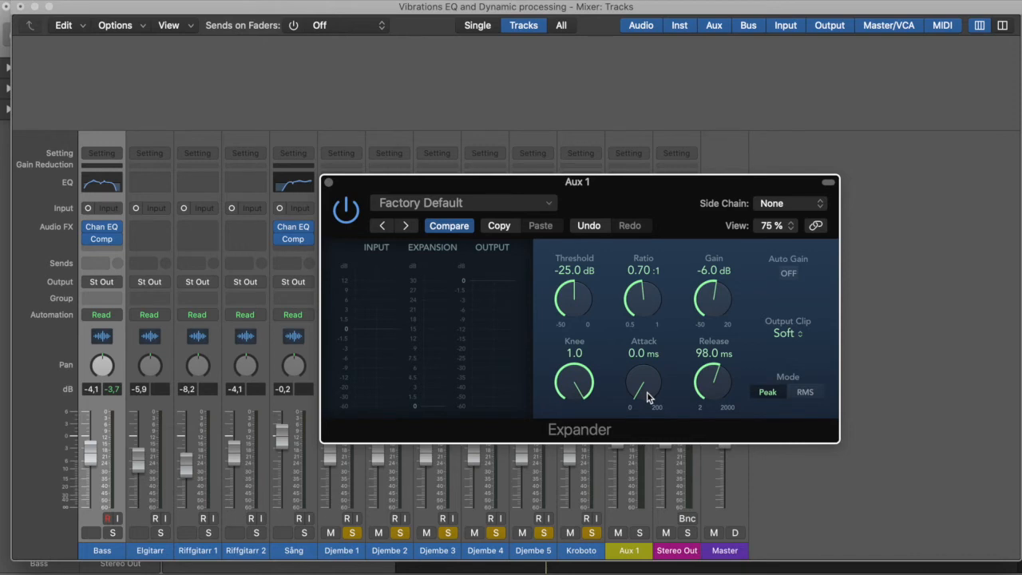
drag(648, 397, 641, 365)
Step: Play the soloed percussion with the channel meters uncovered and raise the expander's gain to -5.0 dB
drag(549, 188, 607, 11)
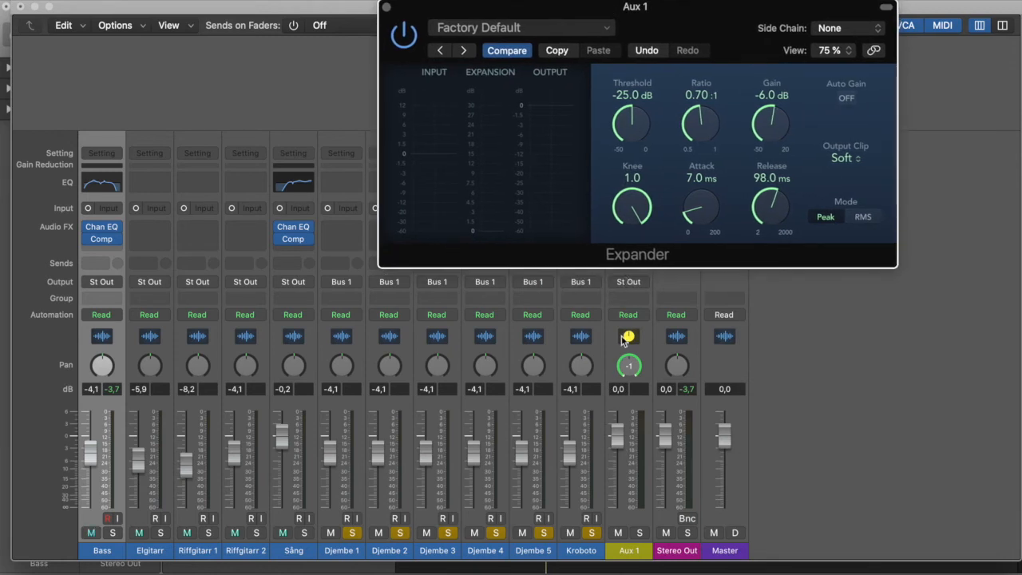
key(space)
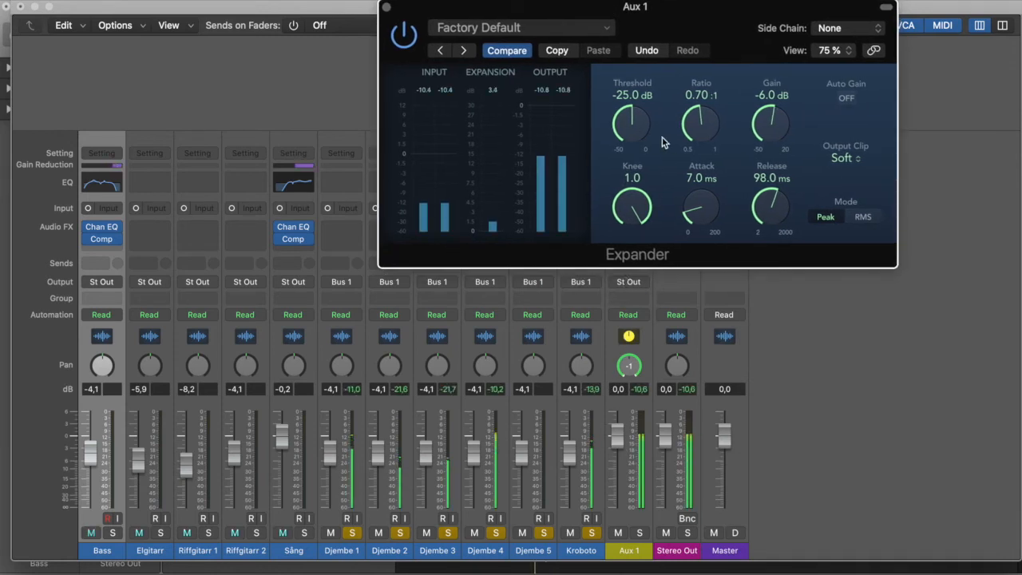
drag(703, 11, 670, 117)
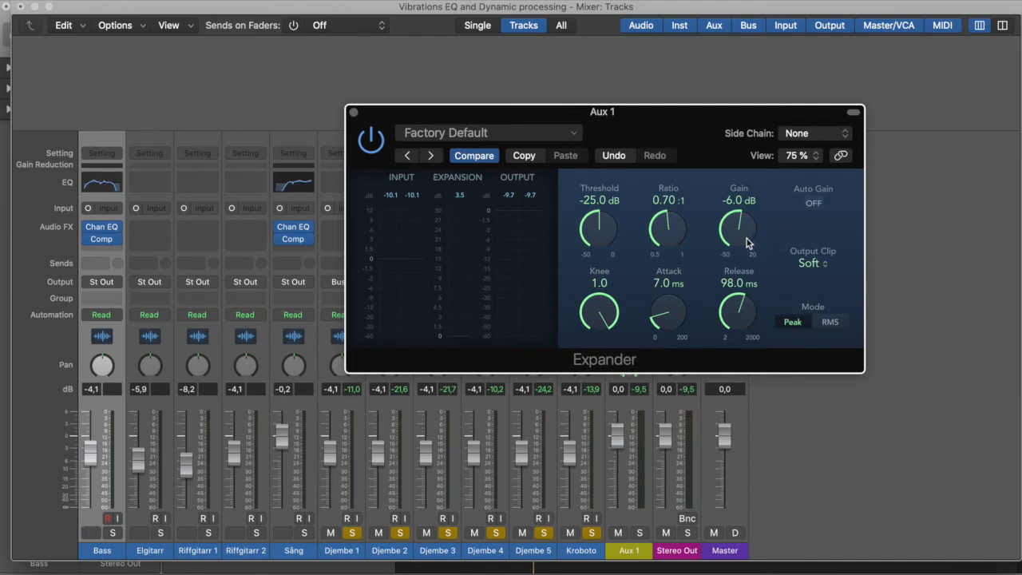
drag(749, 244, 748, 233)
Step: Compare the percussion with the Aux 1 expander bypassed and active, leaving the expander on
click(377, 139)
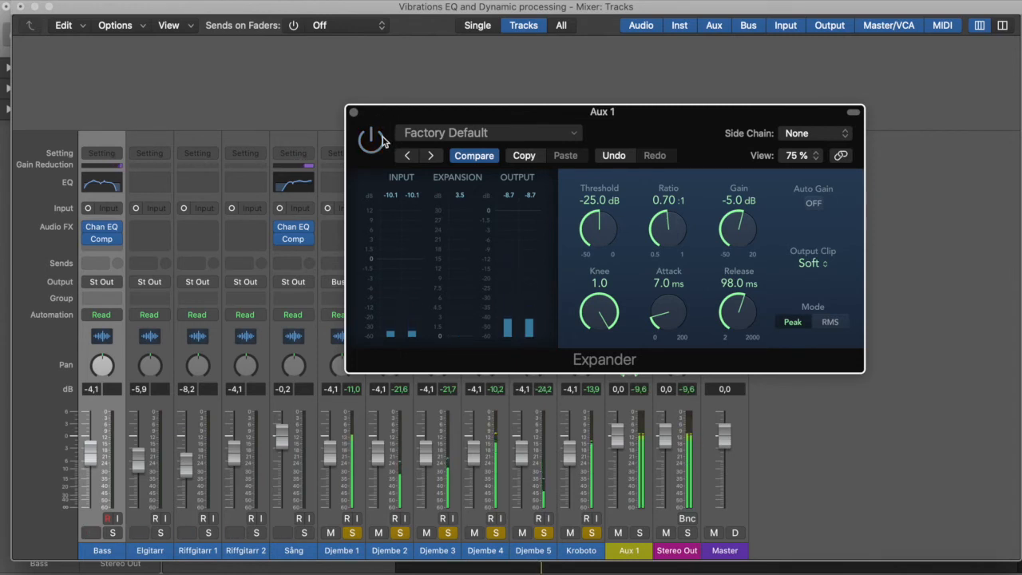
click(381, 140)
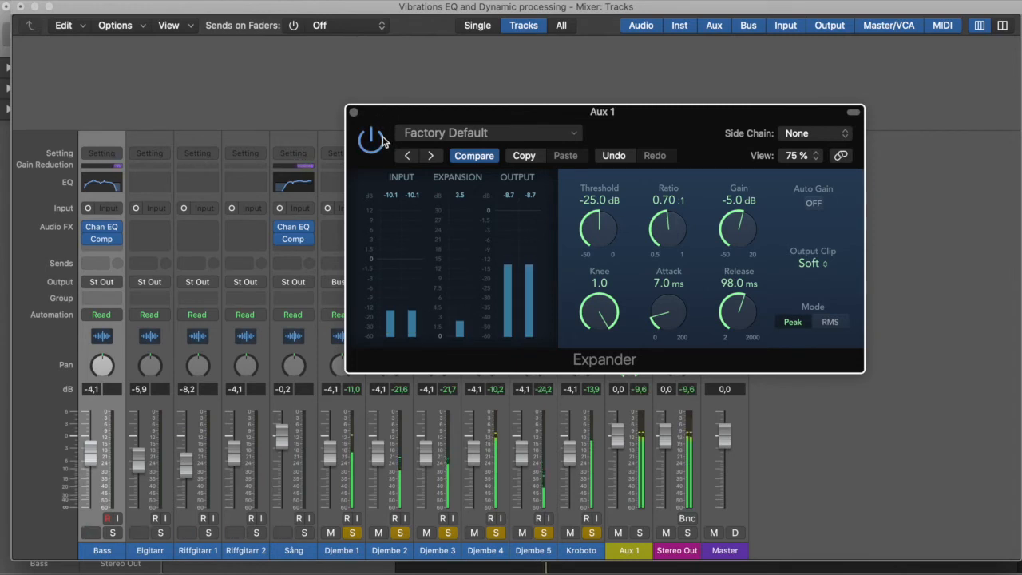
click(382, 139)
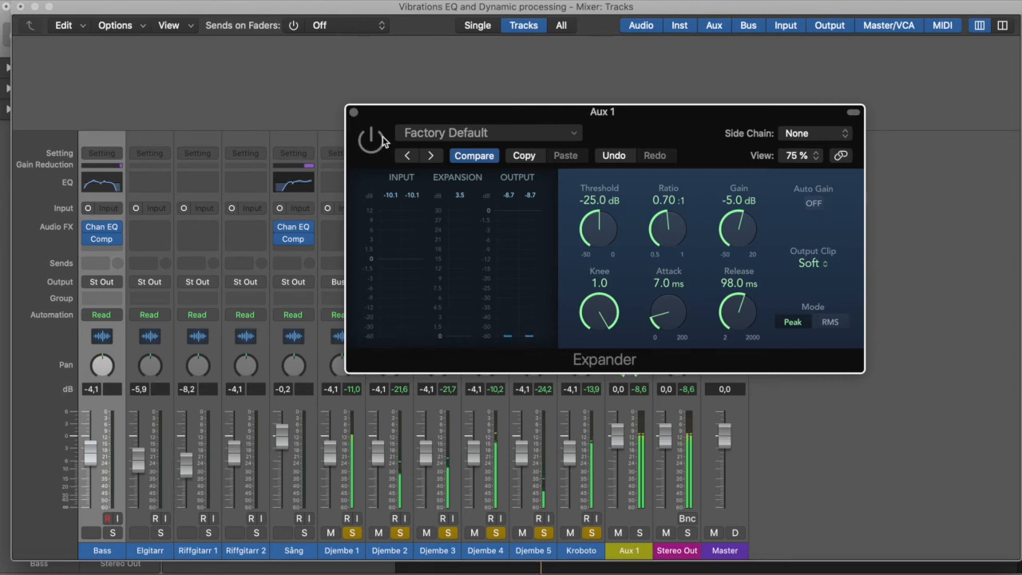
click(380, 140)
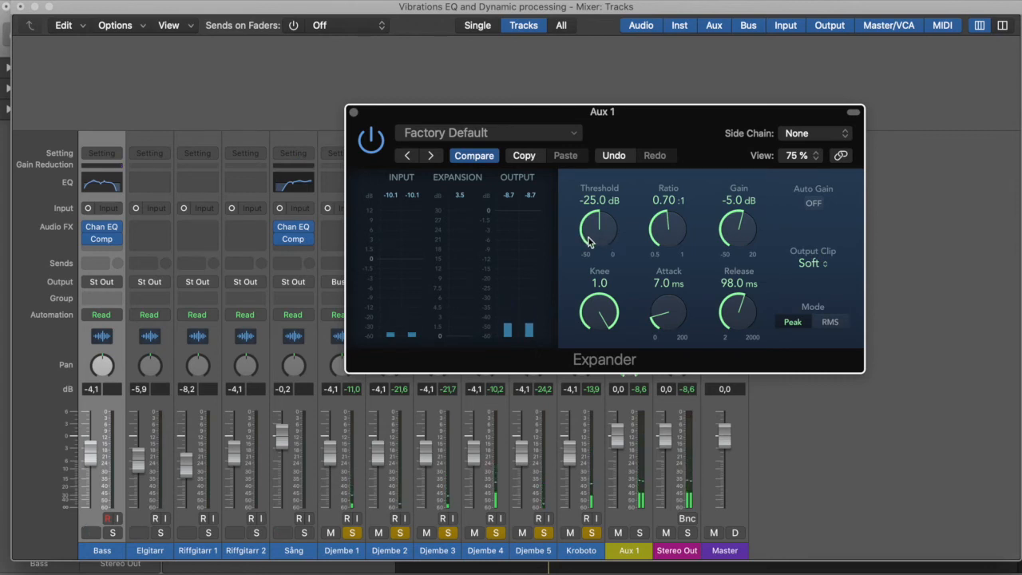
Step: Lower the expander's ratio to 0.60:1 and compare the stronger expansion against the bypassed sound
drag(667, 242, 662, 286)
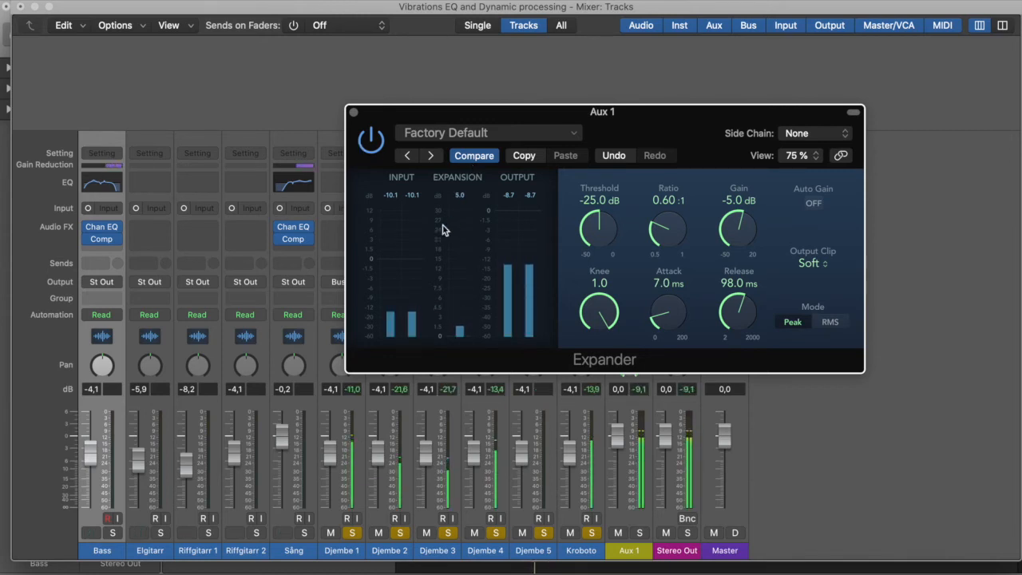
click(371, 147)
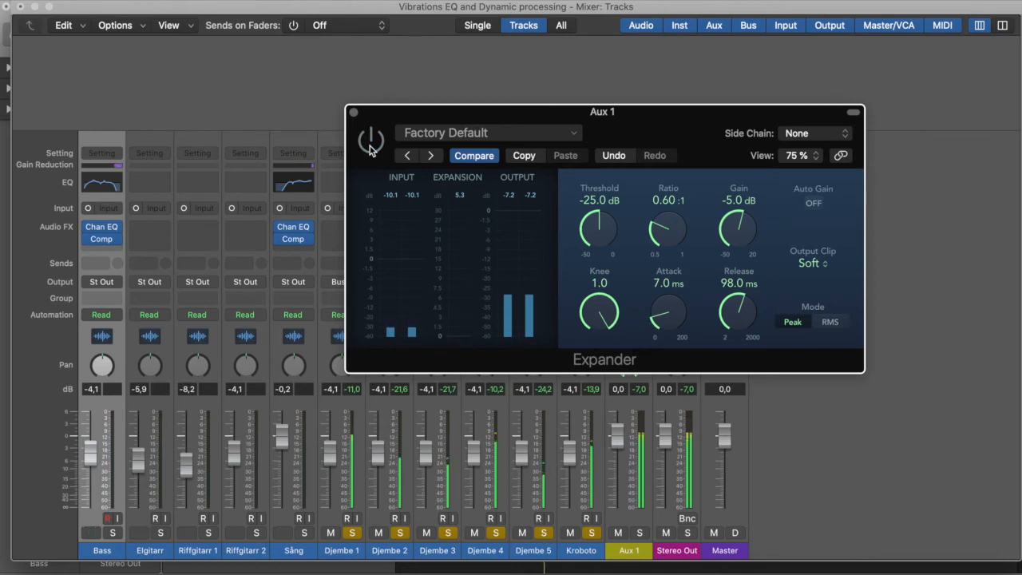
click(371, 147)
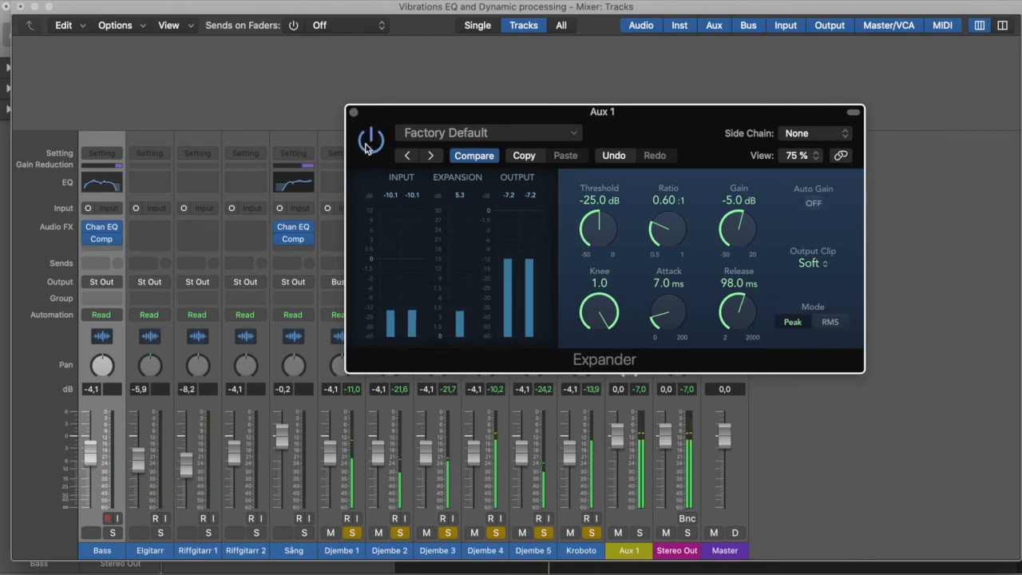
Step: Lower the expander's gain to -8.0 dB, reset its output peak reading, and close the plug-in
drag(738, 223, 738, 237)
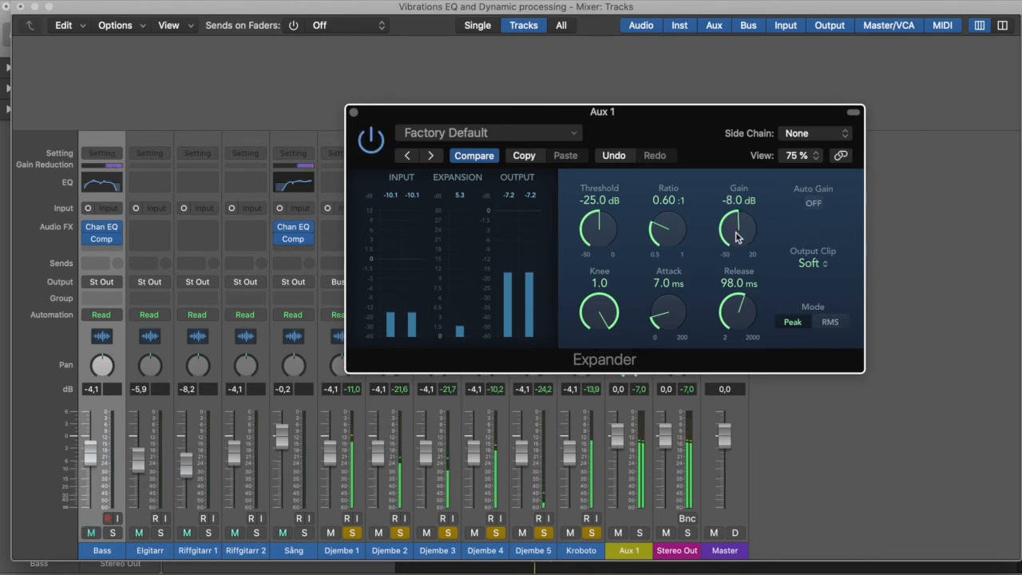
click(508, 200)
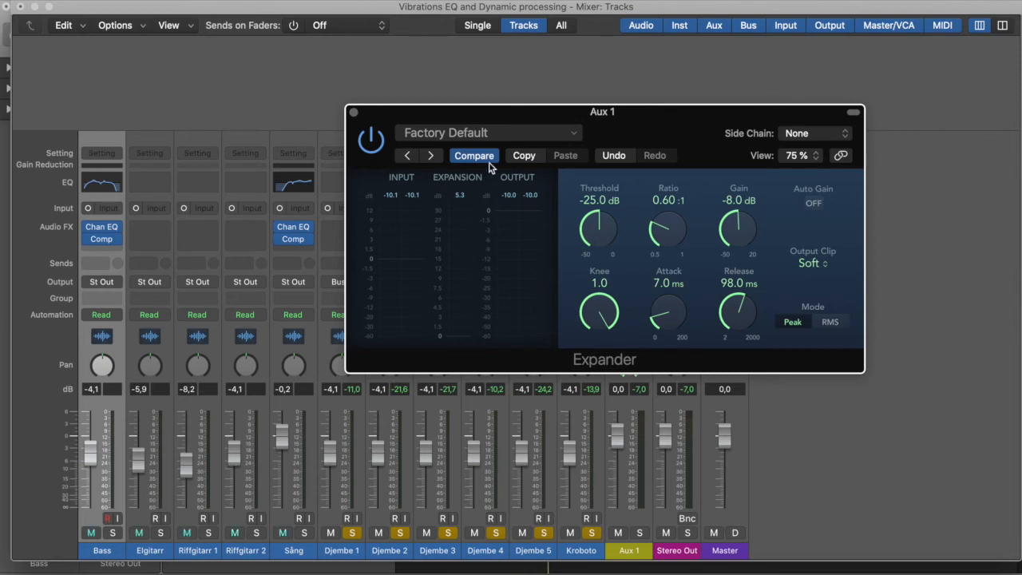
click(353, 113)
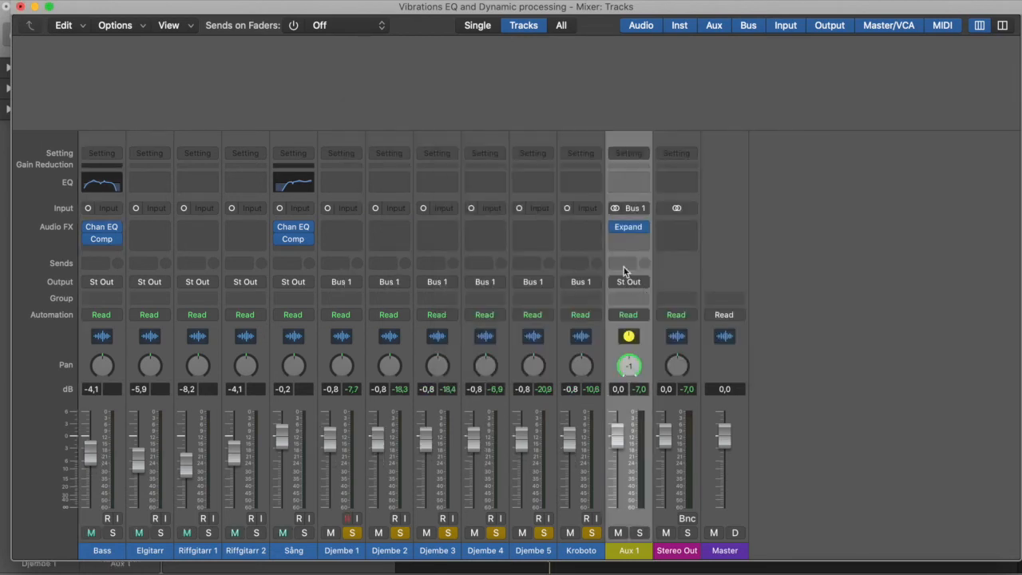
Step: Replace the expander on Aux 1 with a stereo Limiter and set its output level to -1.0 dB
click(646, 227)
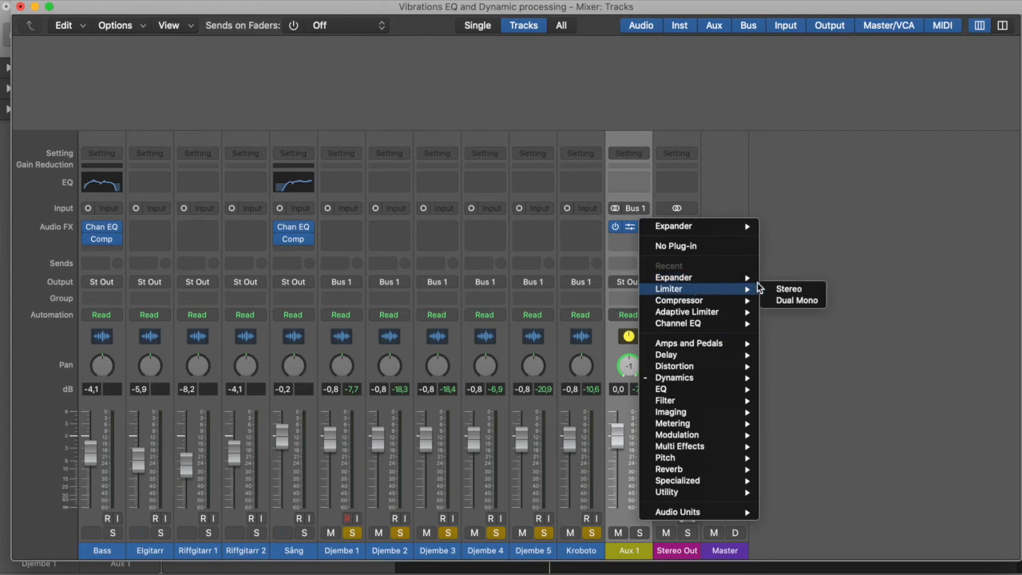
click(787, 289)
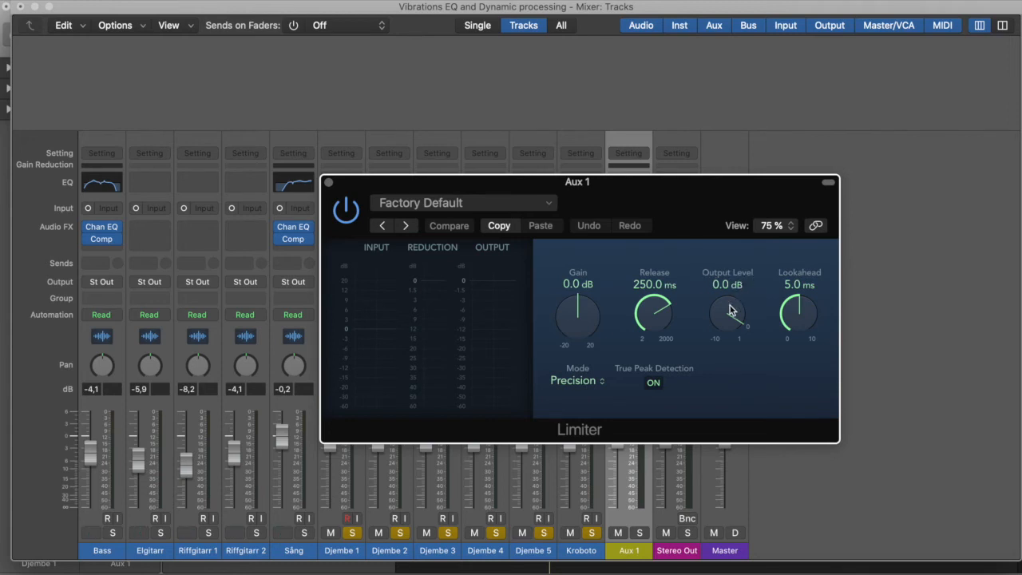
mouse_move(728, 314)
mouse_down()
mouse_move(733, 337)
mouse_move(734, 328)
mouse_up()
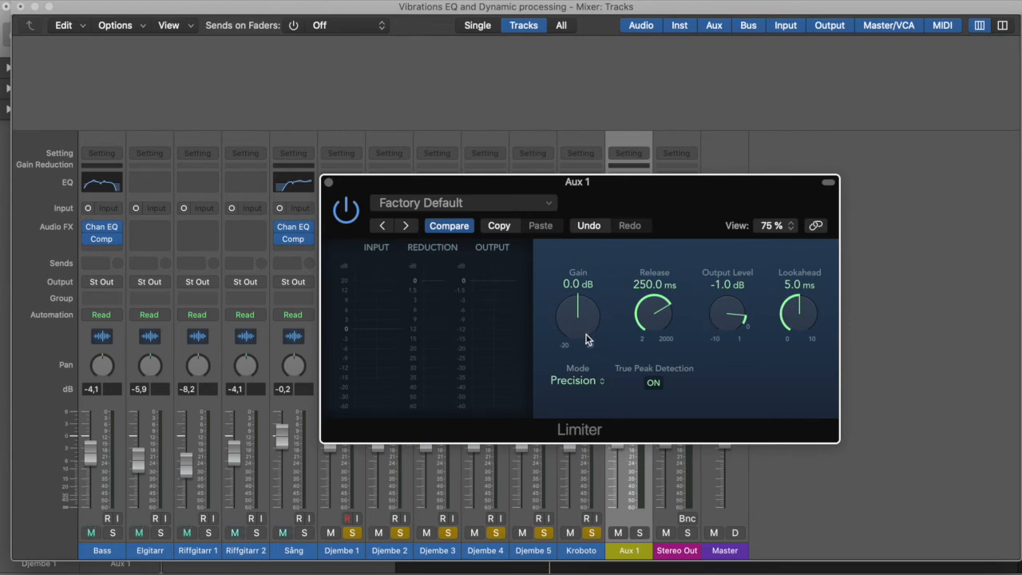
Step: Set the limiter's gain to +9.1 dB and output level to -4.1 dB, play the percussion through it, and close it
drag(587, 335, 586, 290)
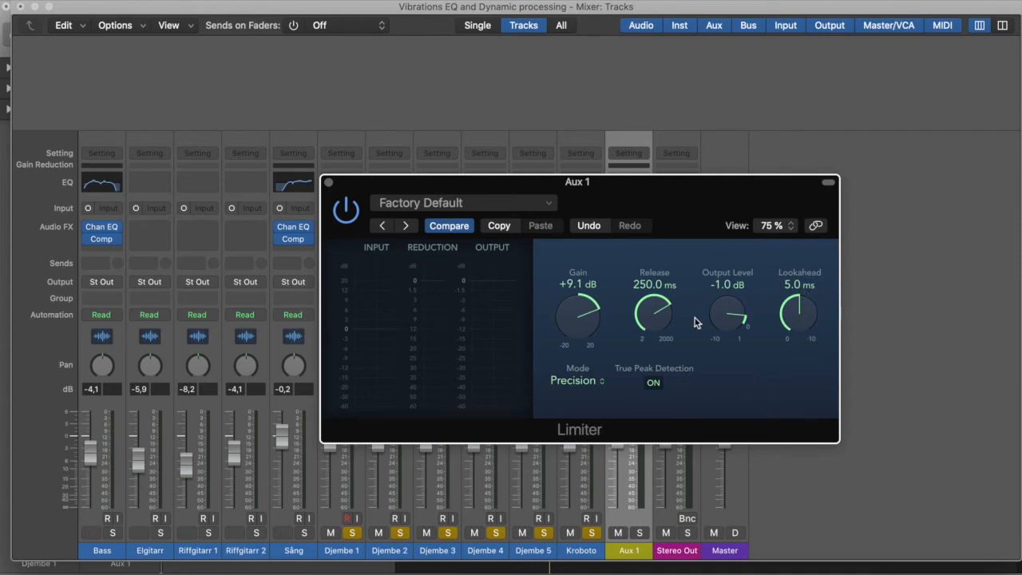
drag(709, 314, 721, 381)
key(space)
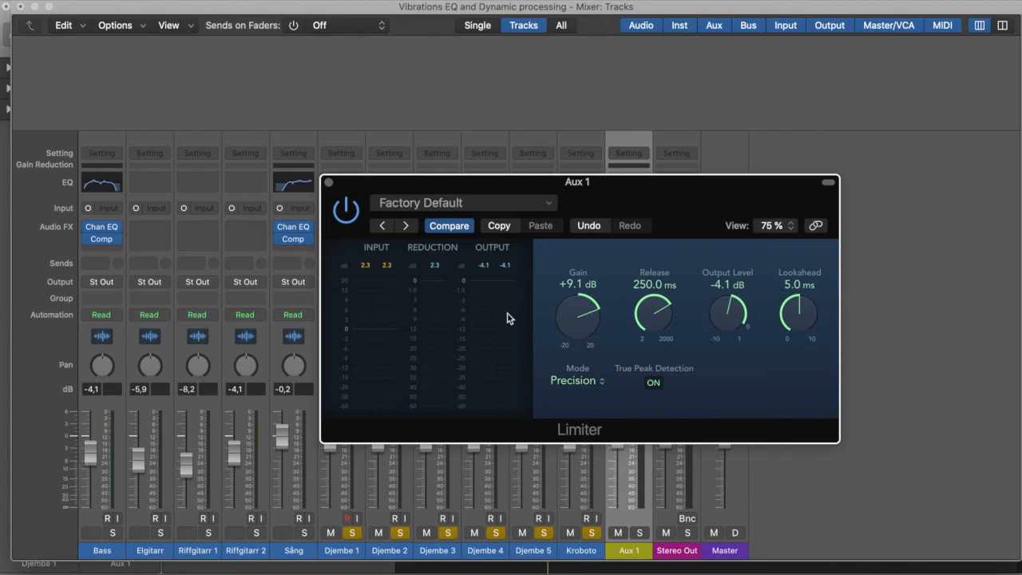
click(327, 183)
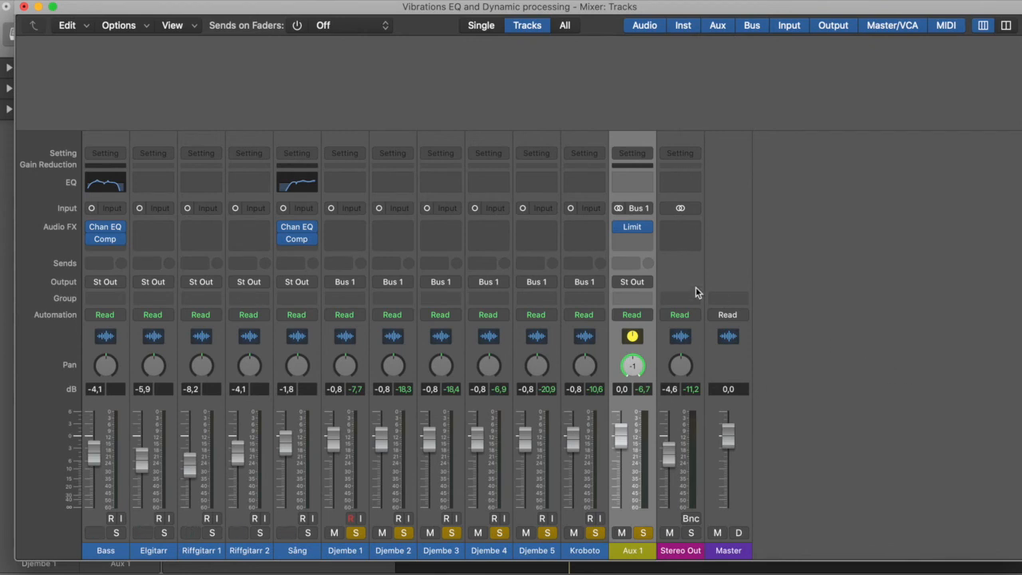
Step: Replace the limiter on Aux 1 with a stereo Noise Gate from the dynamics plug-ins
click(647, 228)
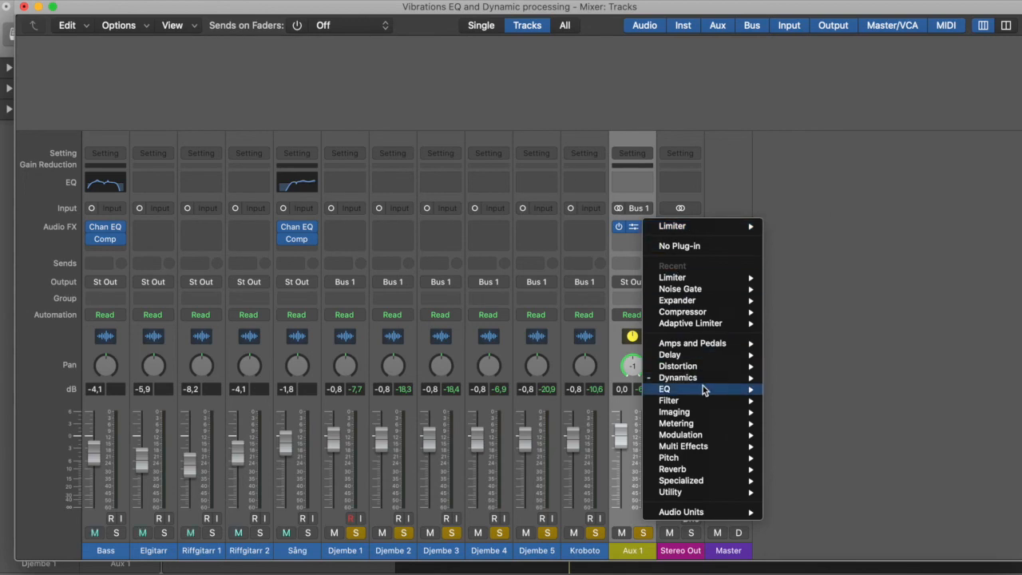
mouse_move(719, 378)
mouse_move(830, 458)
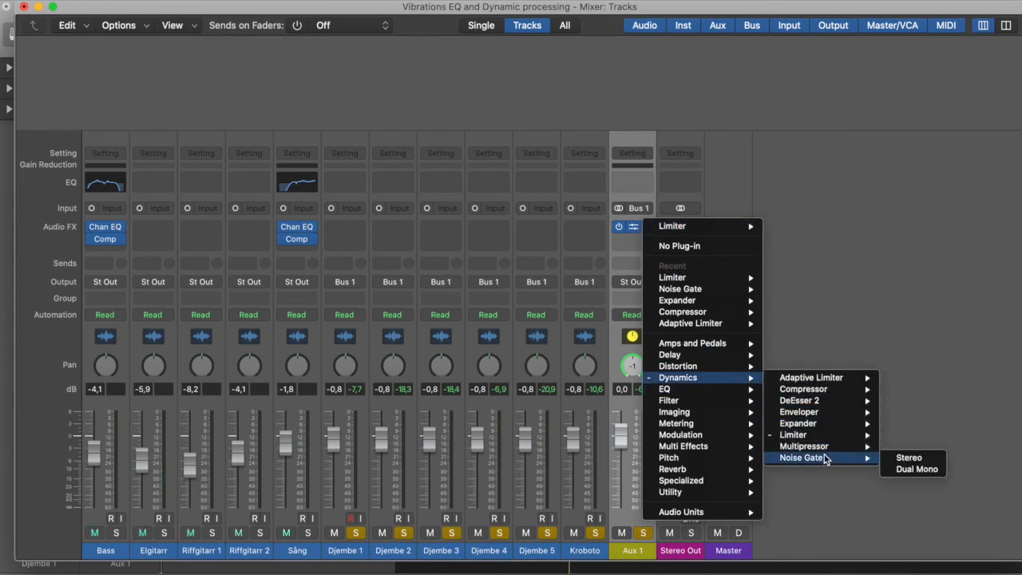
click(923, 457)
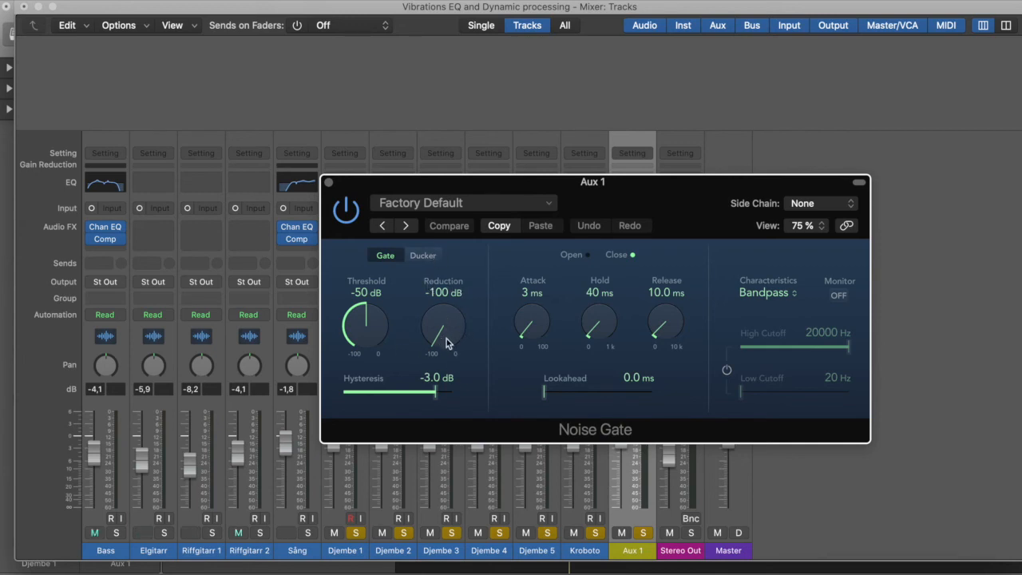
Step: Sweep the noise gate's reduction up to 0 dB and back down to -100 dB
drag(446, 338, 461, 360)
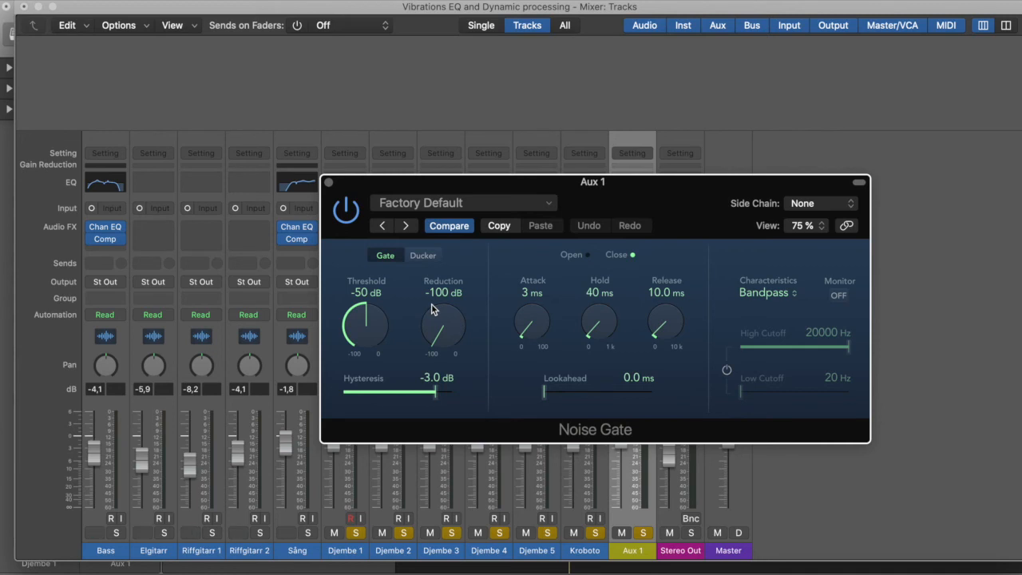
drag(446, 338, 449, 242)
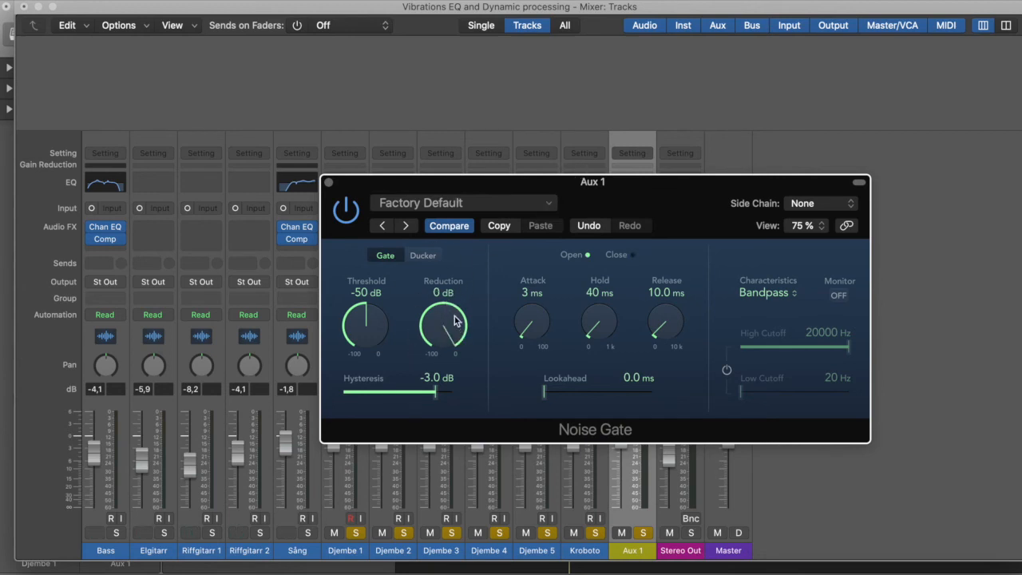
drag(457, 323, 457, 399)
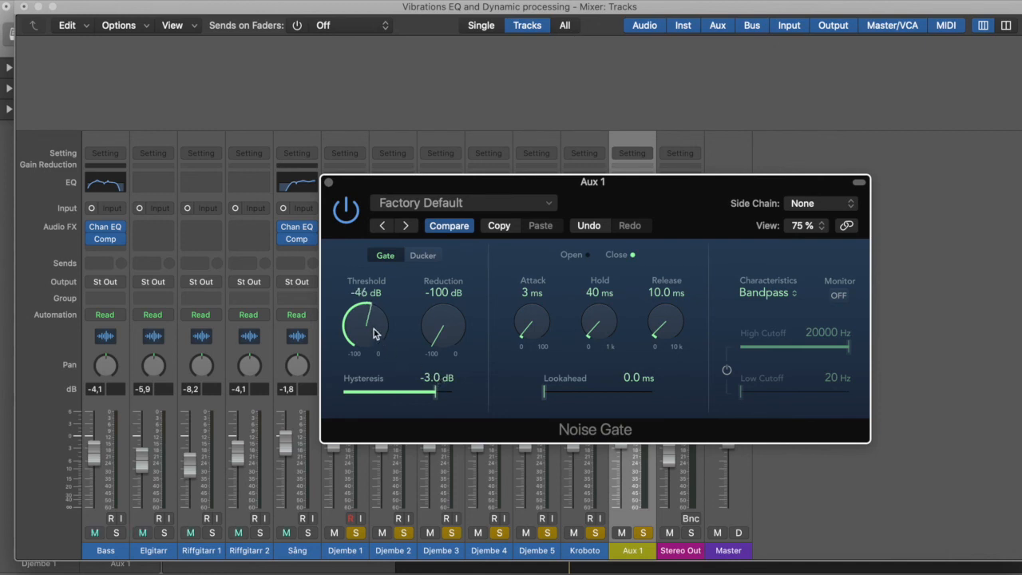
Step: Set the noise gate's threshold to -23 dB and its hysteresis to -5.0 dB
drag(373, 334, 380, 306)
drag(382, 339, 384, 324)
mouse_move(434, 392)
mouse_down()
mouse_move(418, 392)
mouse_move(445, 392)
mouse_move(416, 391)
mouse_move(441, 392)
mouse_up()
drag(442, 393, 425, 393)
Step: Set the noise gate's release to 13.0 ms and sweep its attack up to 72 ms and back down to 0 ms
drag(536, 330, 574, 316)
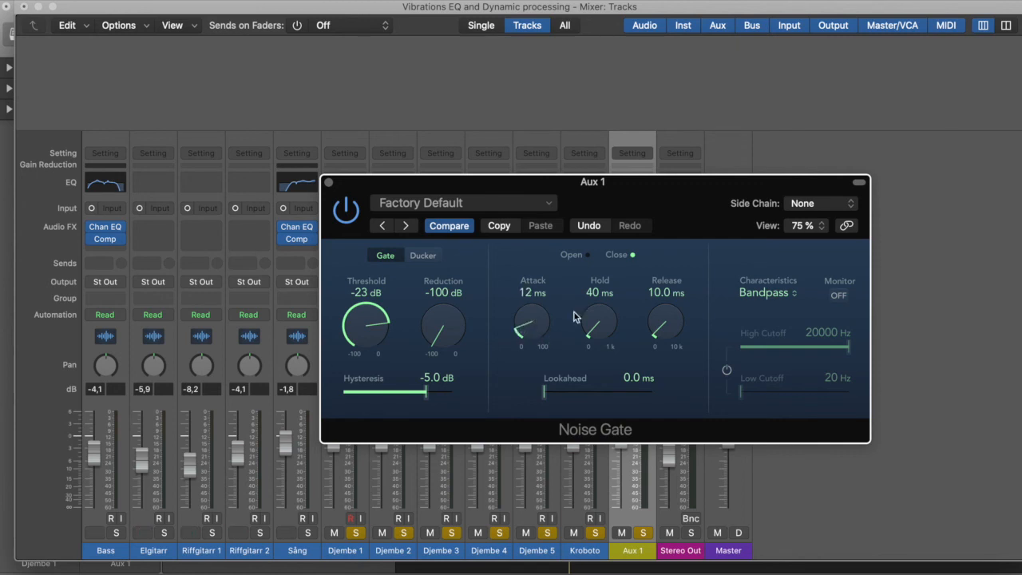
mouse_move(671, 338)
mouse_down()
mouse_move(672, 310)
mouse_move(669, 330)
mouse_up()
drag(527, 321, 524, 339)
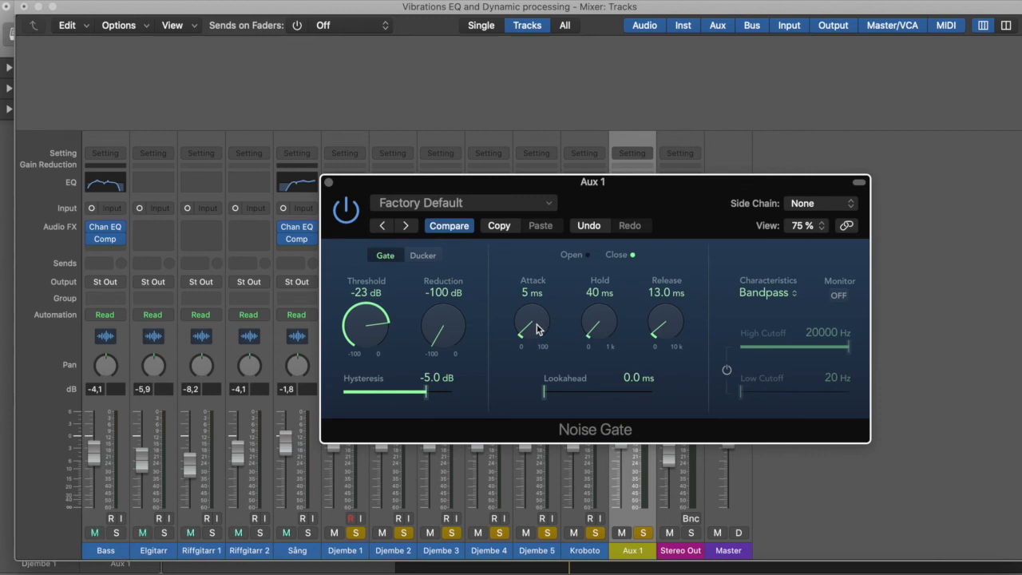
drag(534, 333, 531, 293)
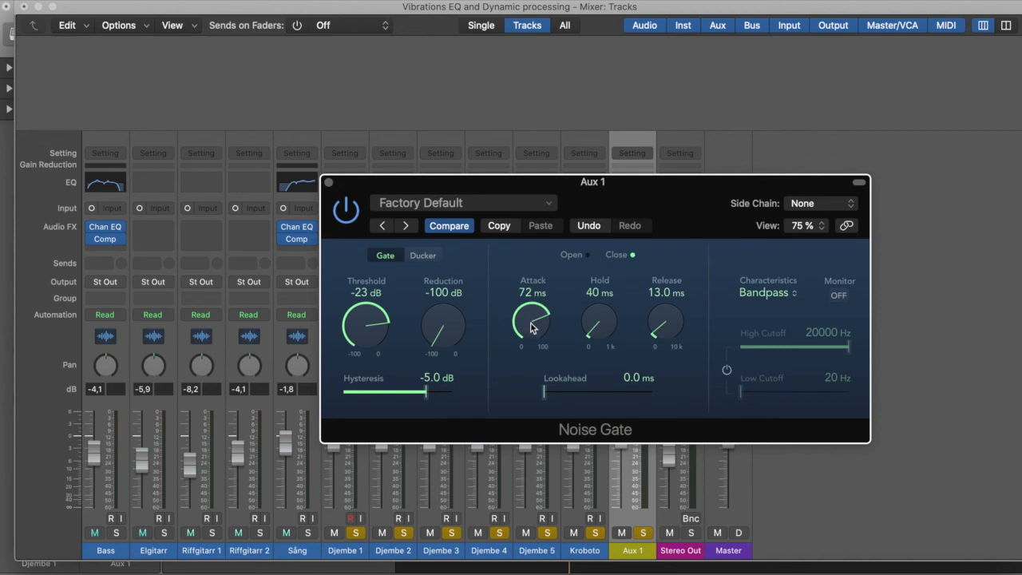
drag(532, 332, 540, 420)
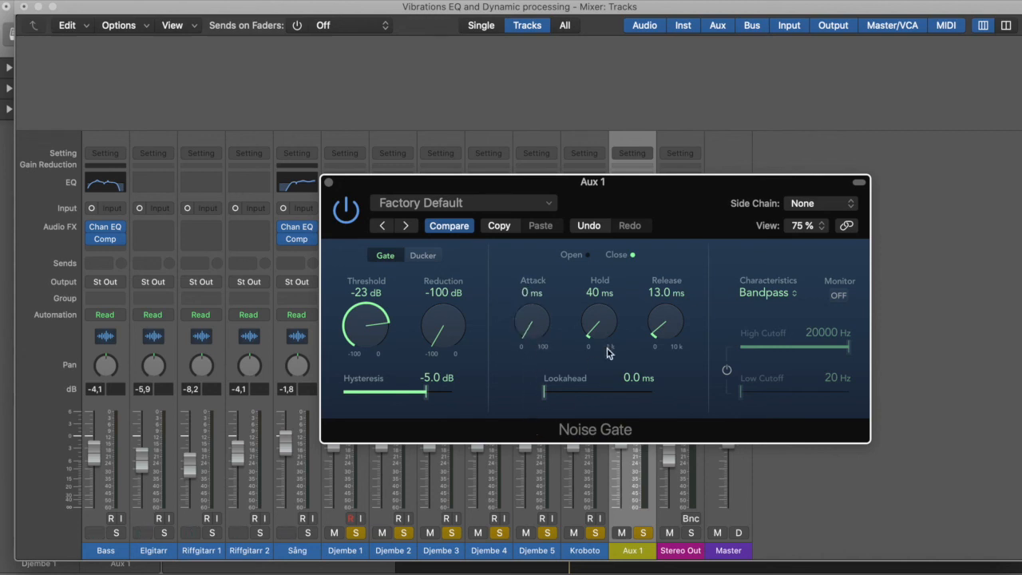
Step: Set the noise gate's hold to 90 ms, keep lookahead at 0.0 ms, and close the plug-in window
drag(603, 334, 609, 292)
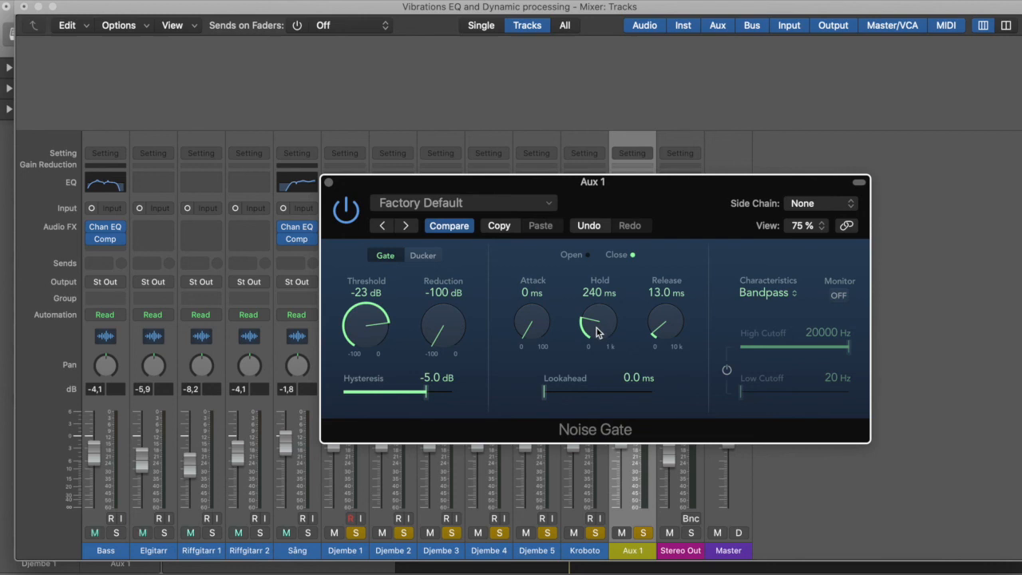
drag(593, 339, 600, 364)
drag(547, 395, 513, 392)
click(329, 183)
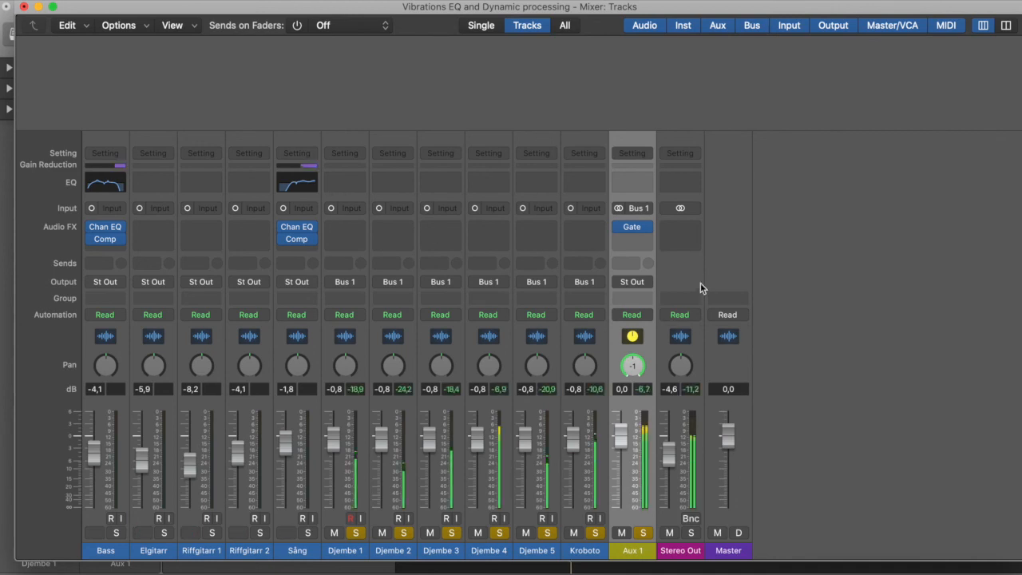
Step: Reopen the Noise Gate on Aux 1 and set its threshold to -21 dB and release to 34.2 ms
click(635, 229)
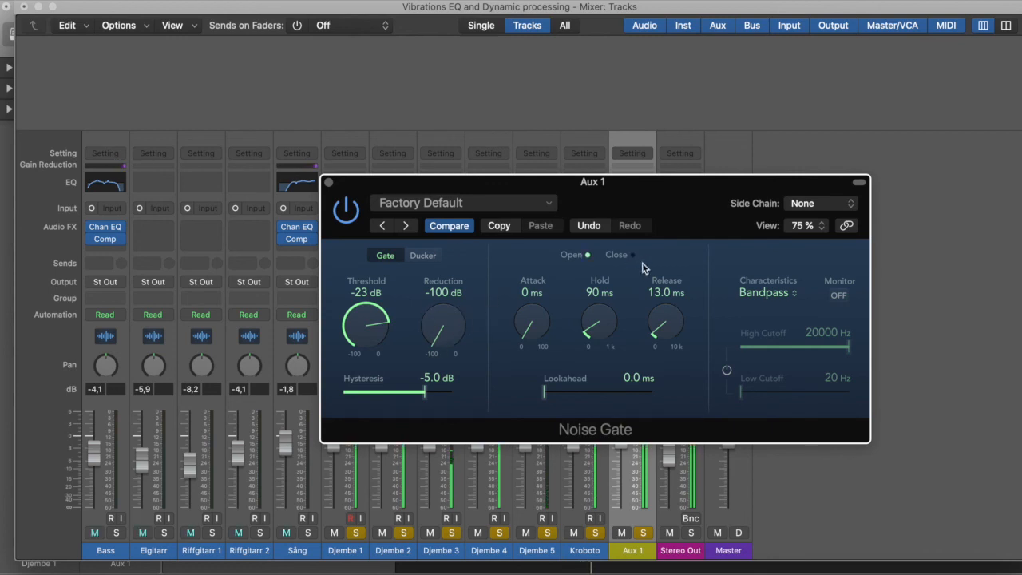
mouse_move(372, 345)
mouse_down()
mouse_move(382, 322)
mouse_move(380, 334)
mouse_up()
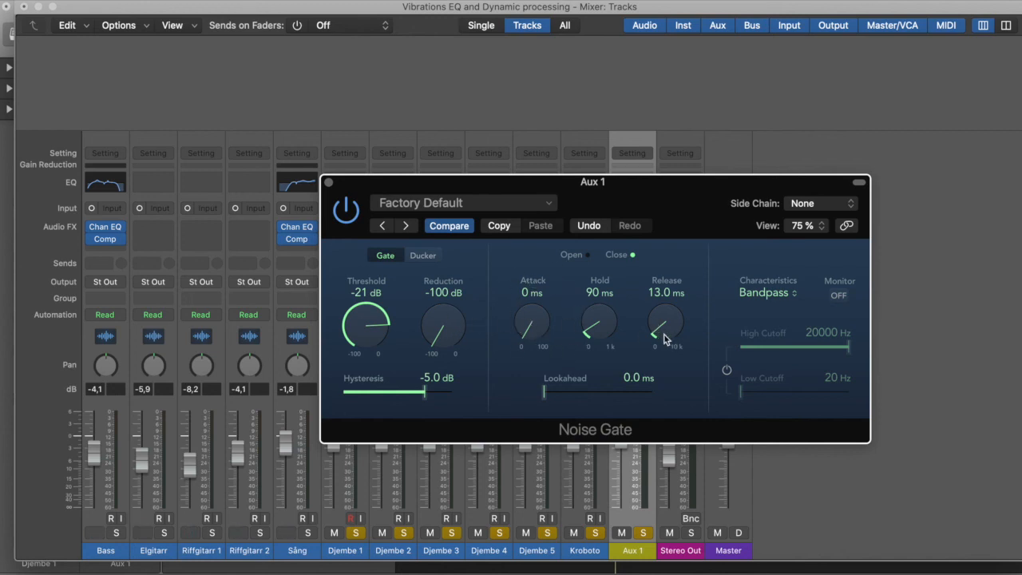
drag(663, 340, 661, 317)
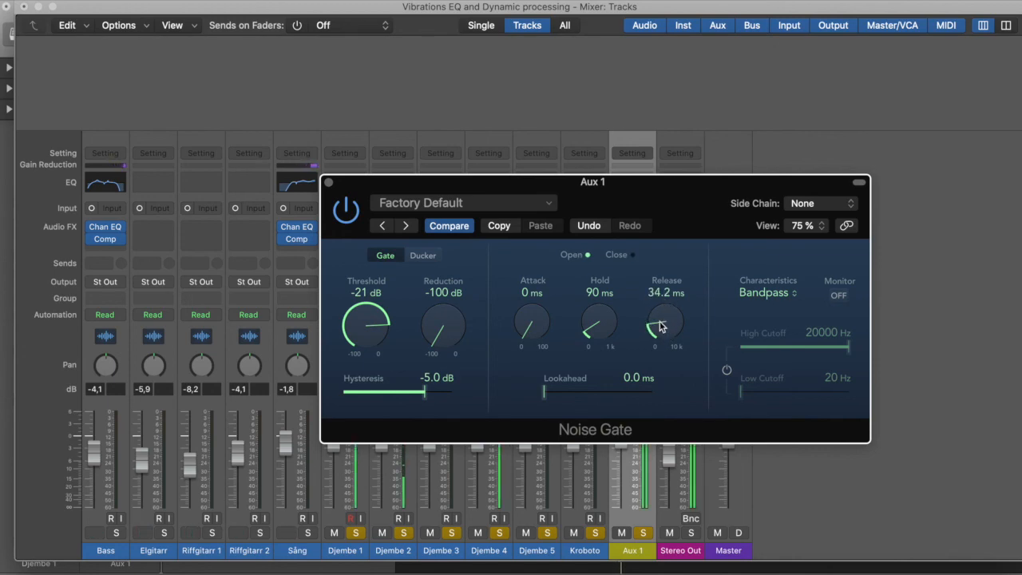
Step: Play the percussion from about bar 29 and raise the noise gate's release to 67.1 ms
key(super+2)
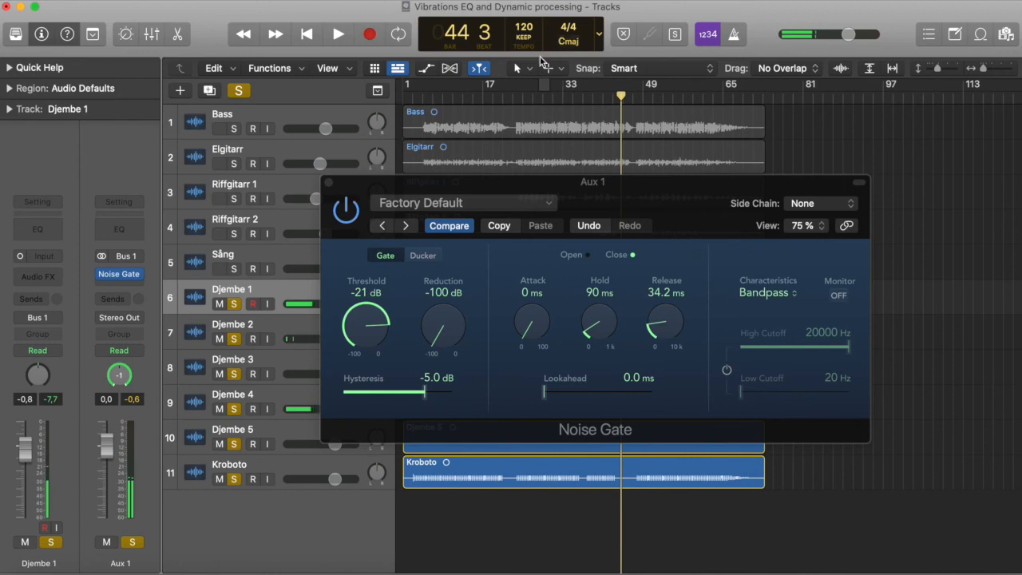
click(544, 83)
key(space)
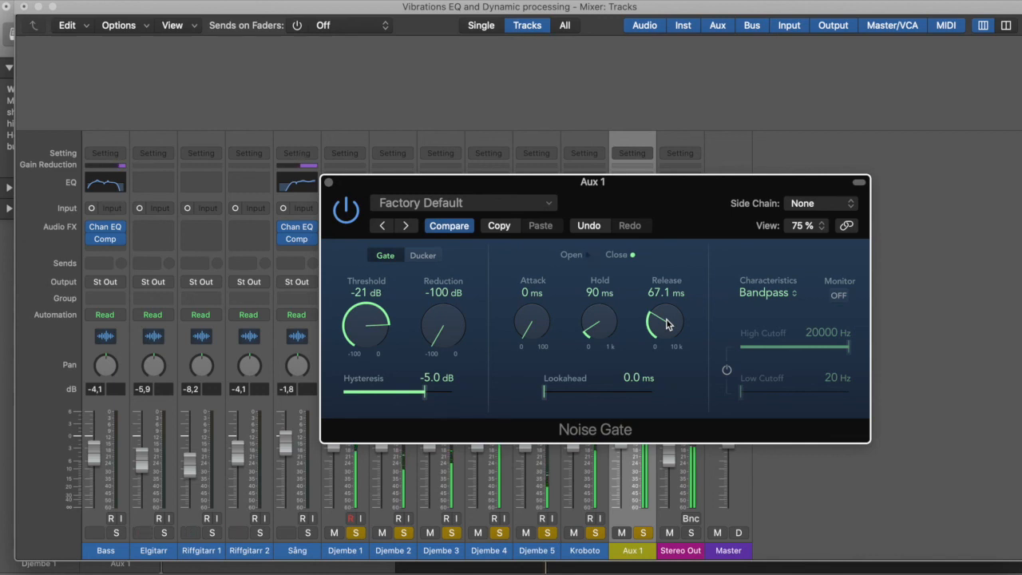
Step: Toggle the noise gate's bypass repeatedly during playback to compare the percussion with and without gating
click(347, 219)
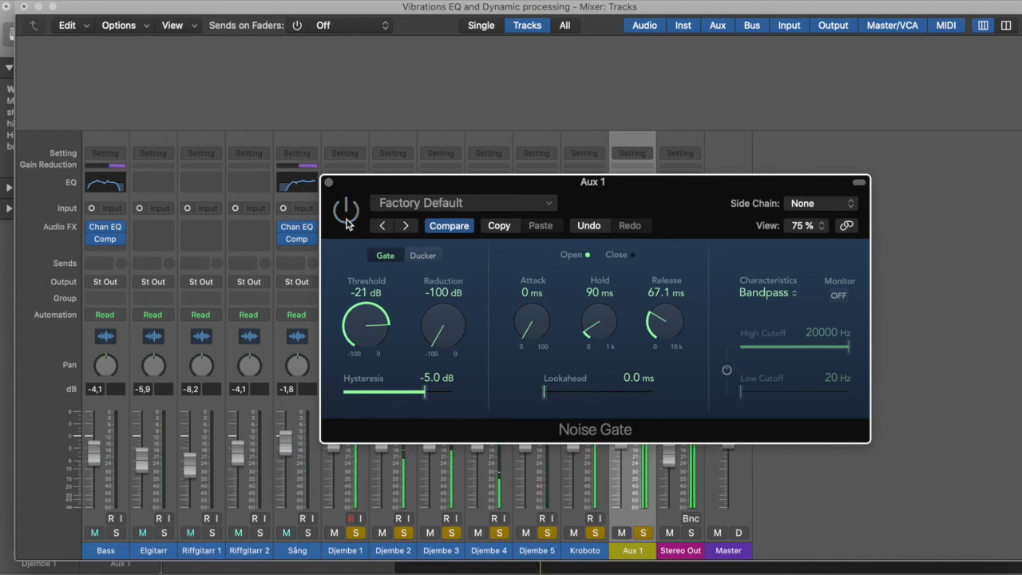
click(346, 219)
click(346, 223)
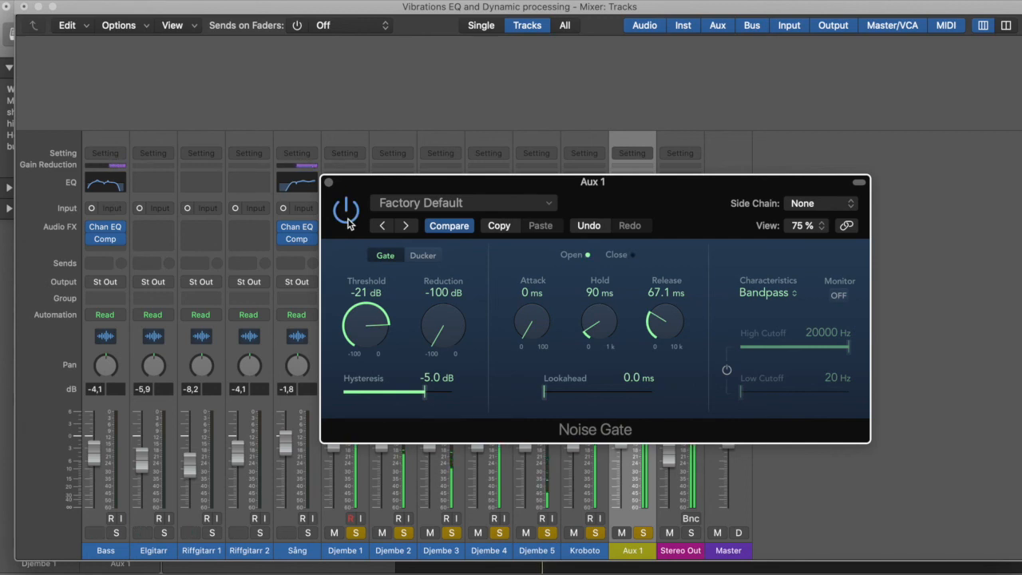
click(348, 223)
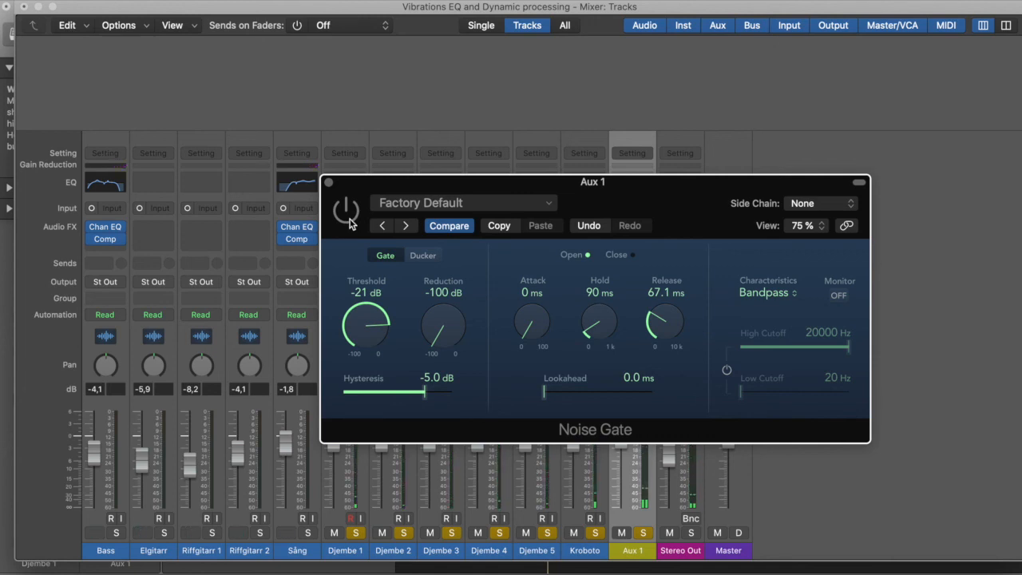
Step: Unsolo Aux 1 and the percussion tracks, set the gate's threshold to -18 dB during full-mix playback, and bypass the gate
click(643, 533)
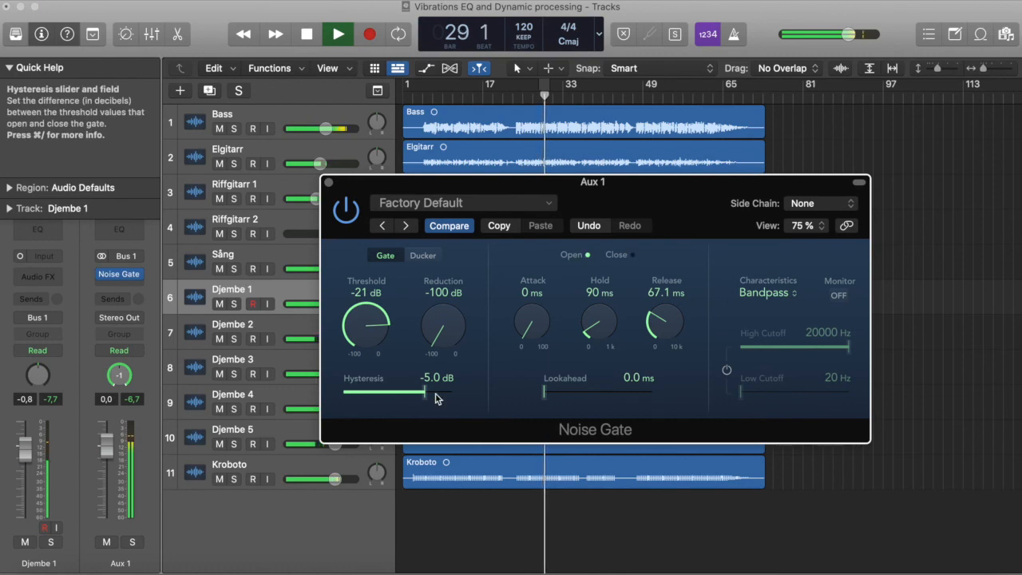
key(super+2)
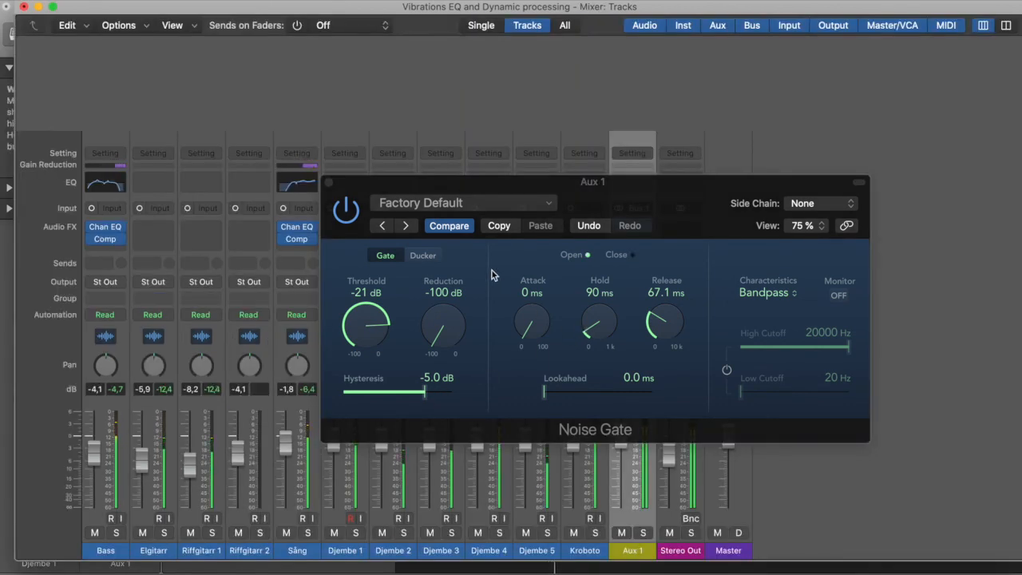
click(368, 332)
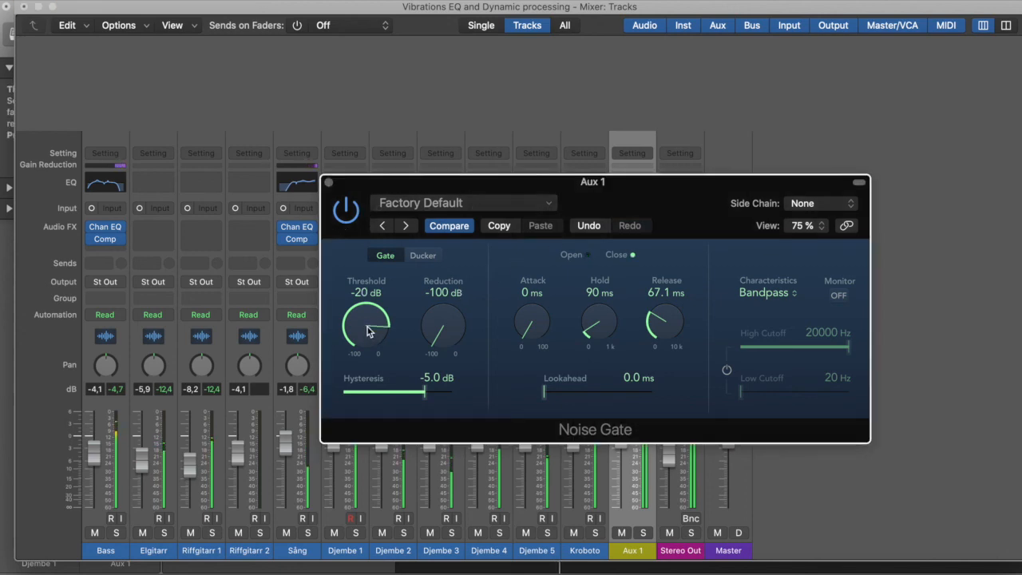
drag(368, 333, 369, 327)
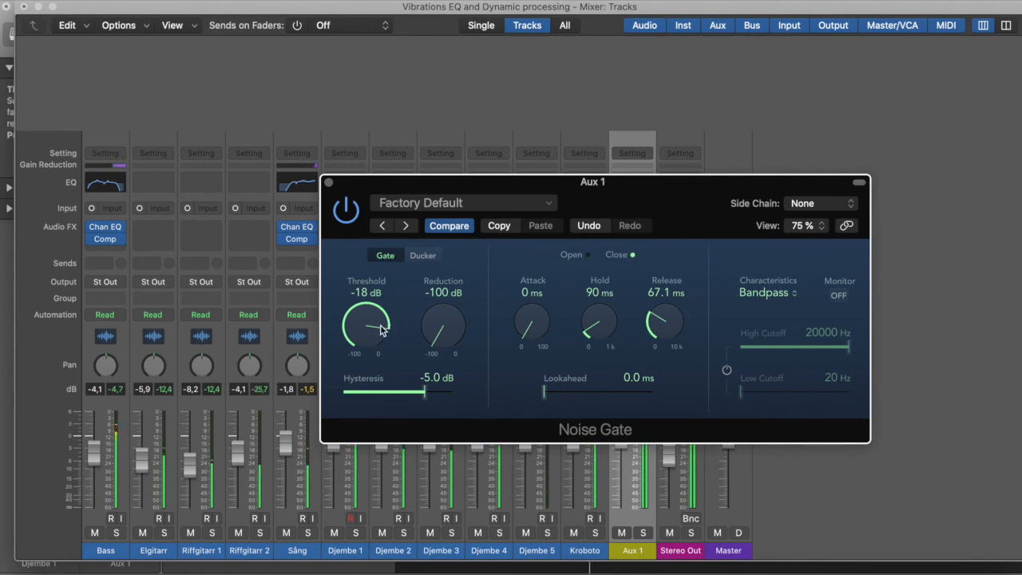
click(348, 220)
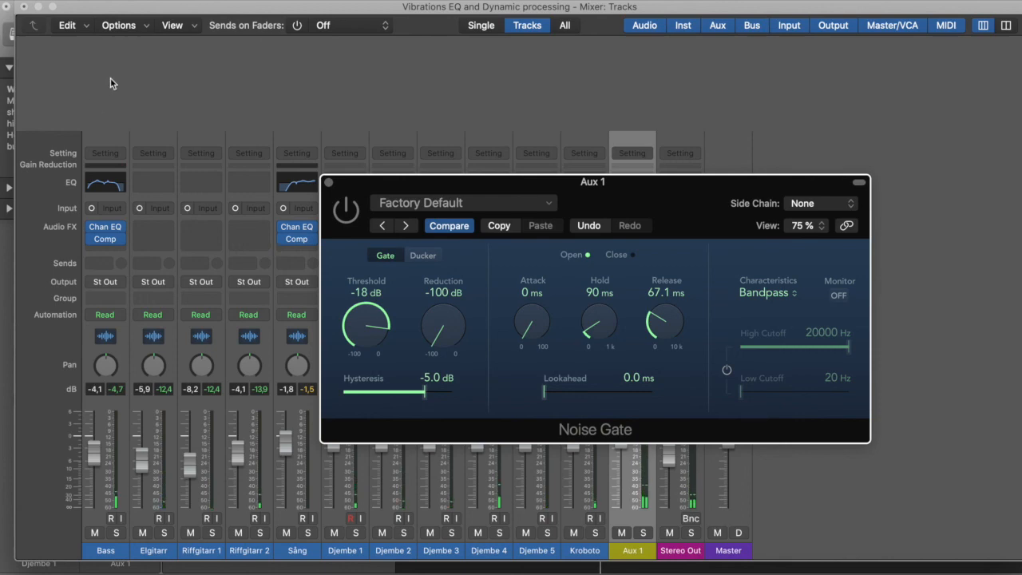
Step: Close the mixer and Noise Gate windows and collapse the Quick Help section
click(24, 7)
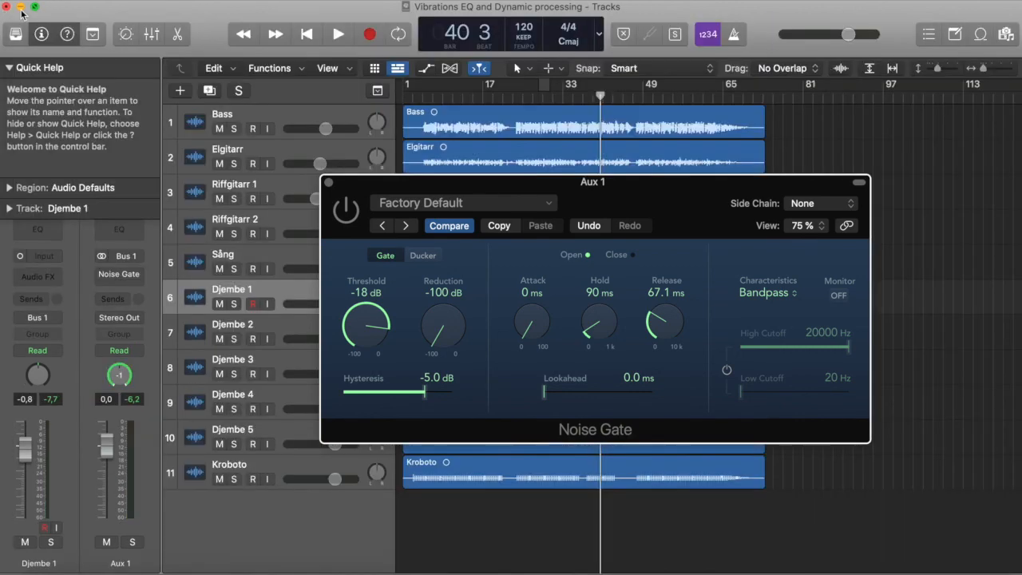
click(328, 182)
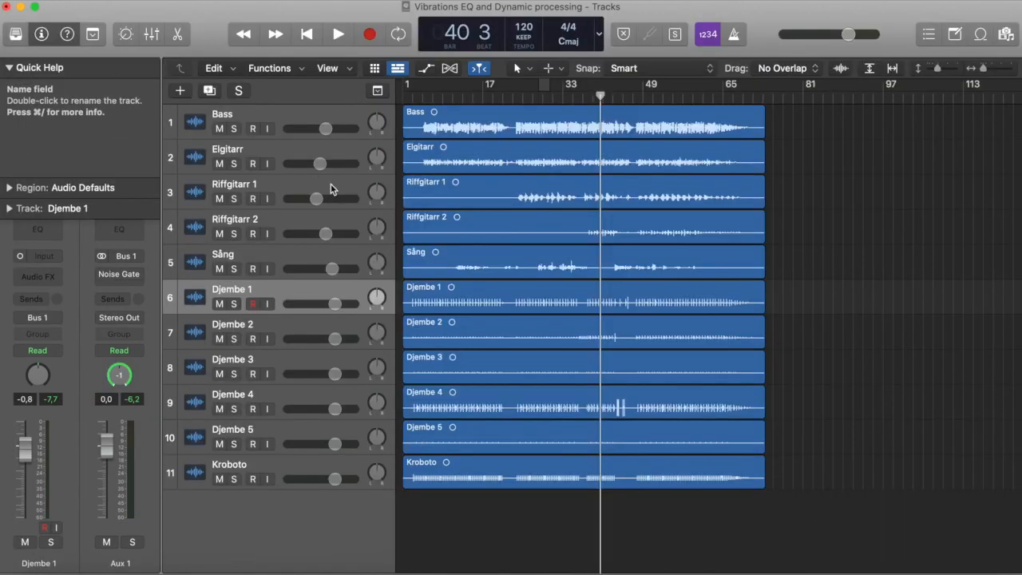
click(9, 67)
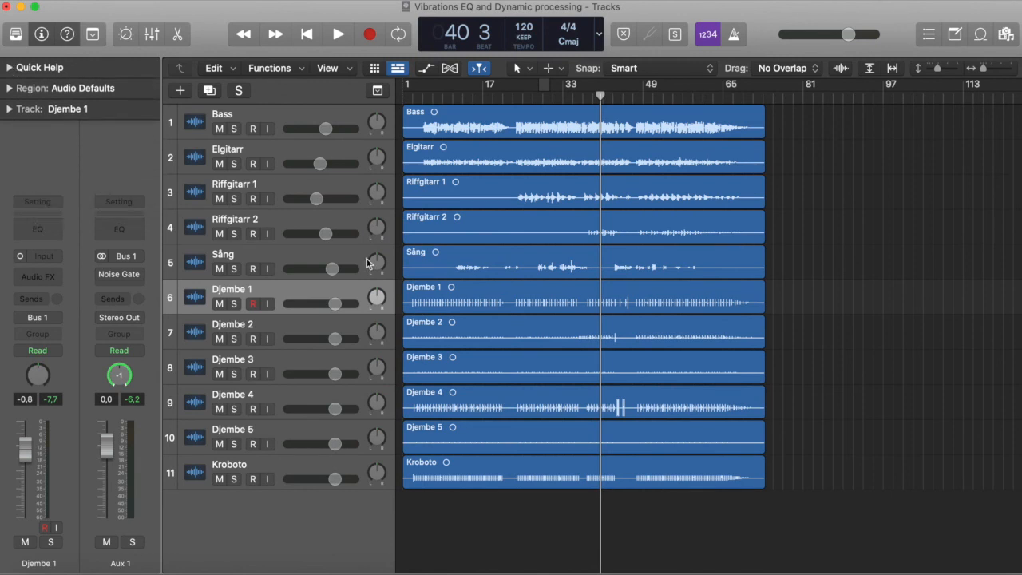